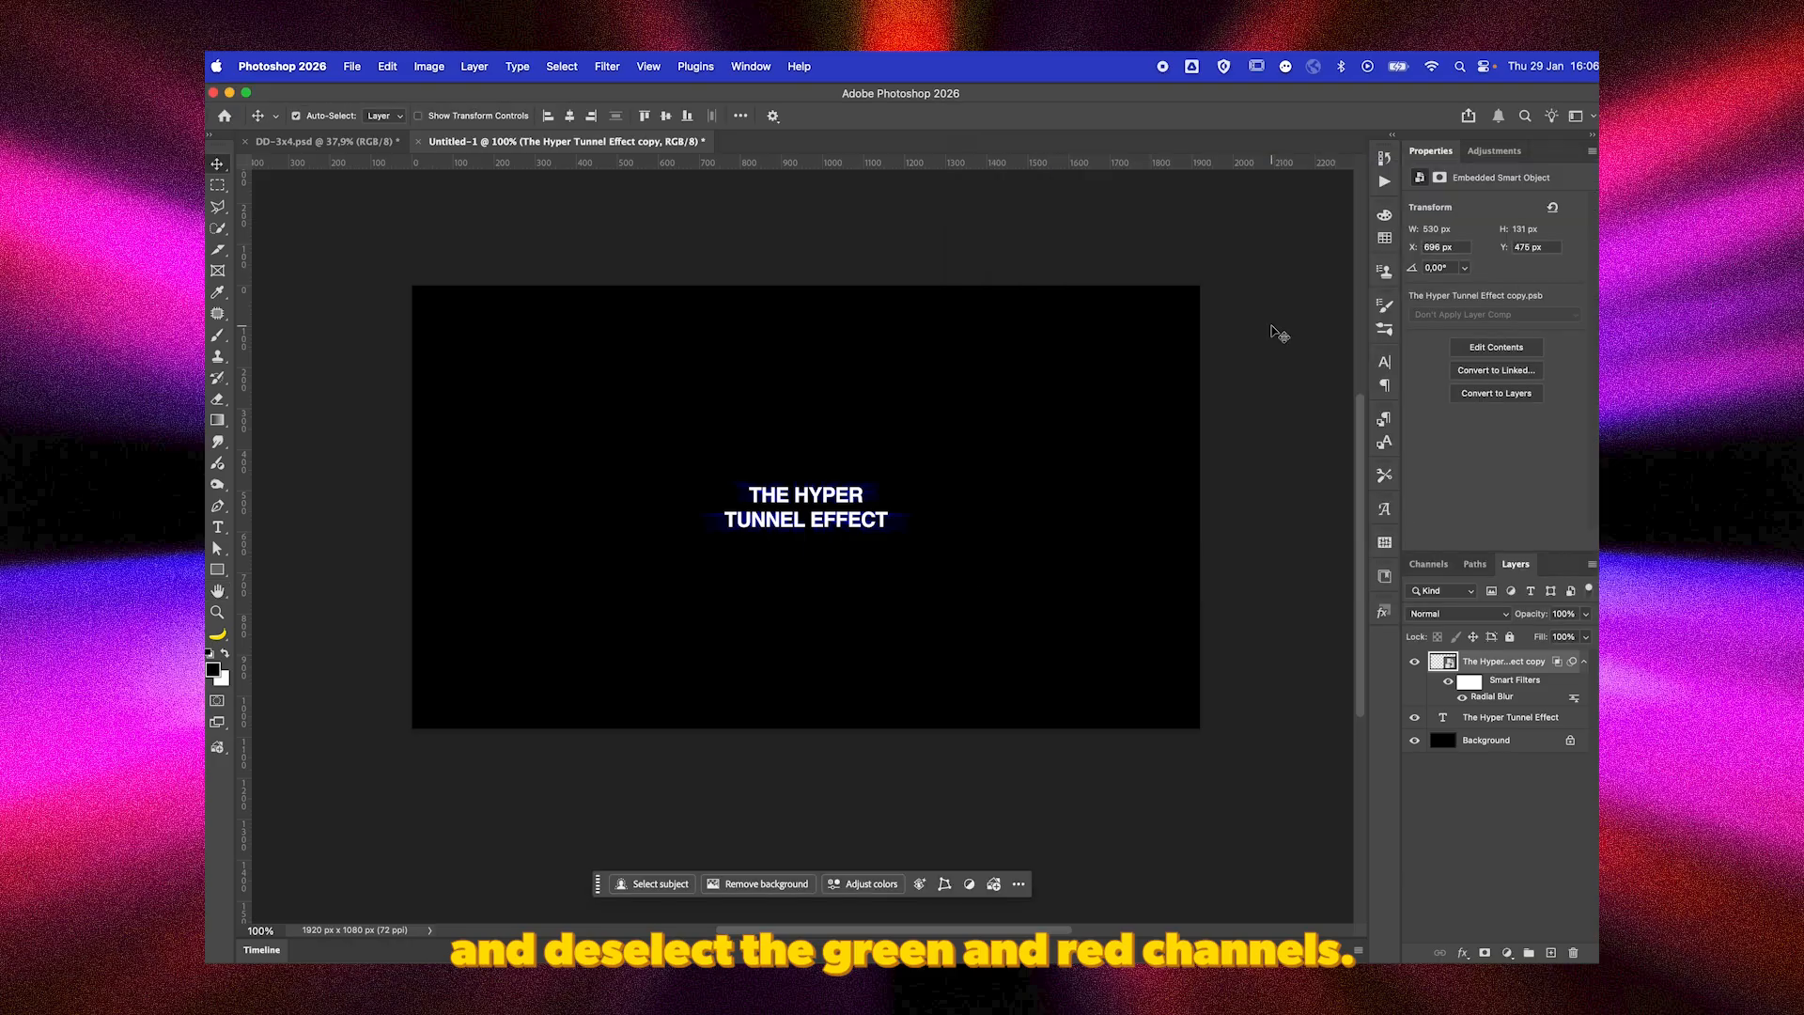
Duplicate the radially blurred text layer and limit the duplicate's advanced blending to the red channel.
key(super+j)
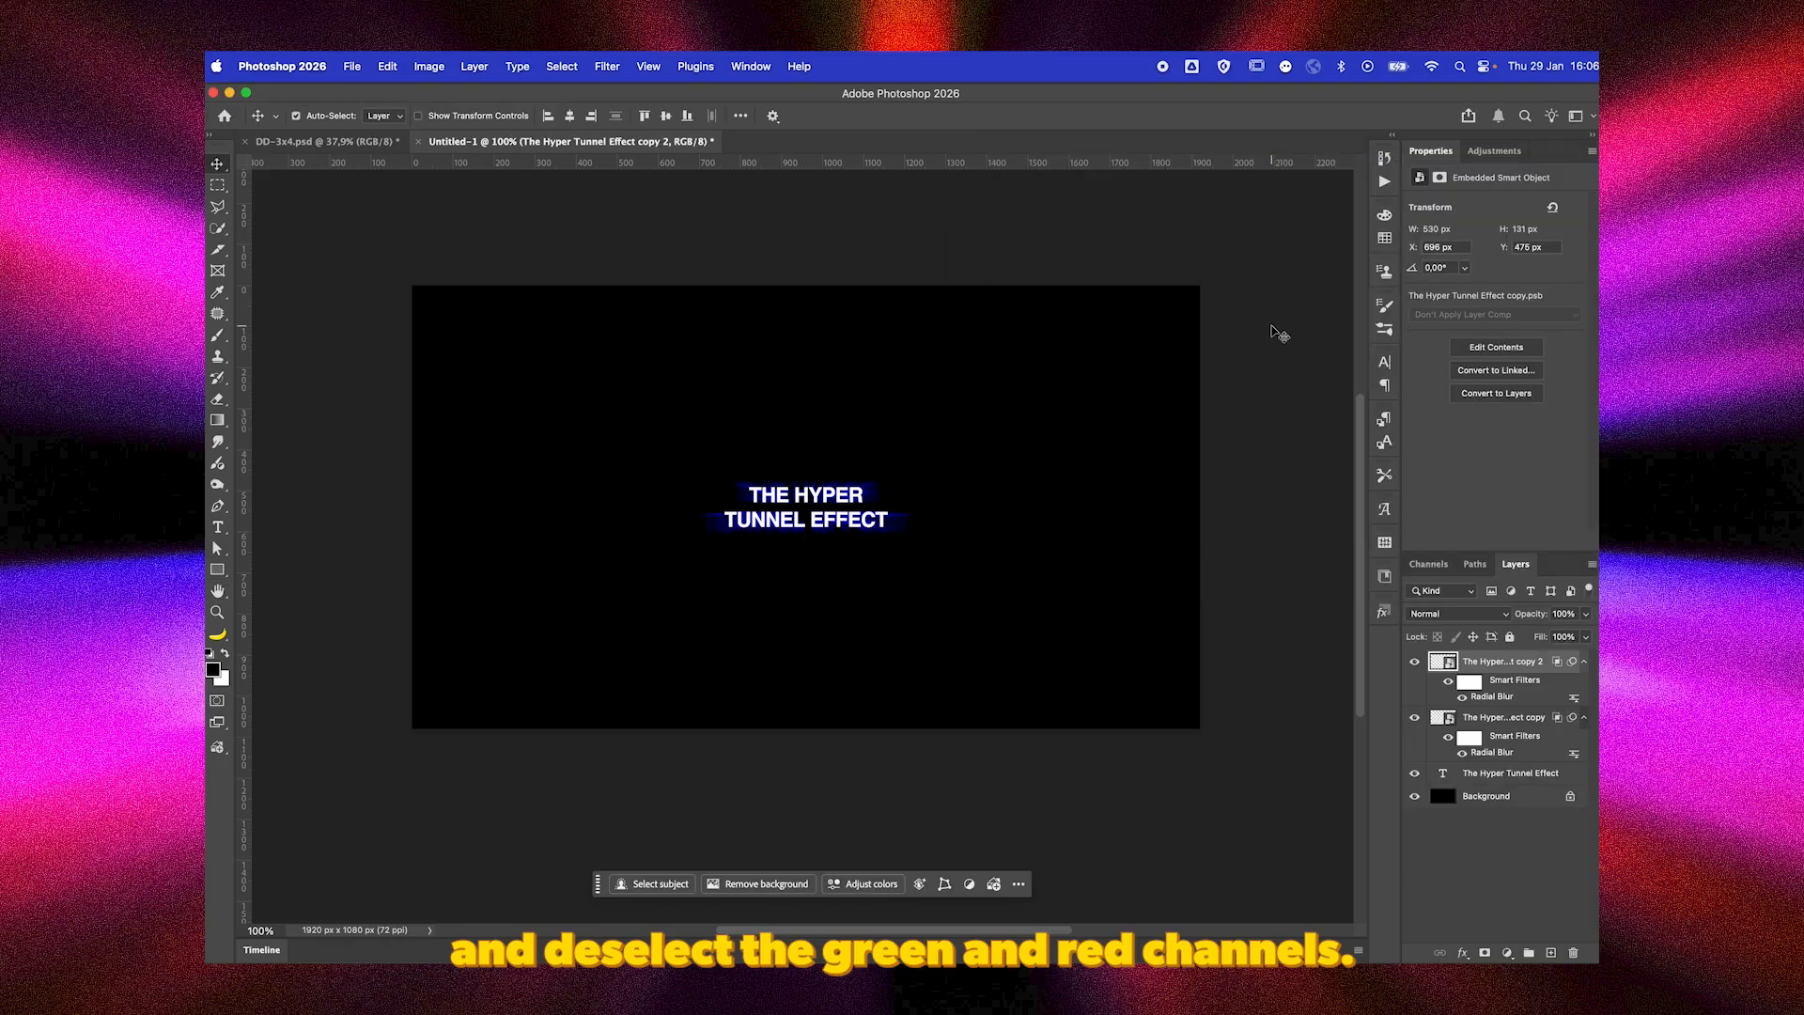
double_click(1557, 674)
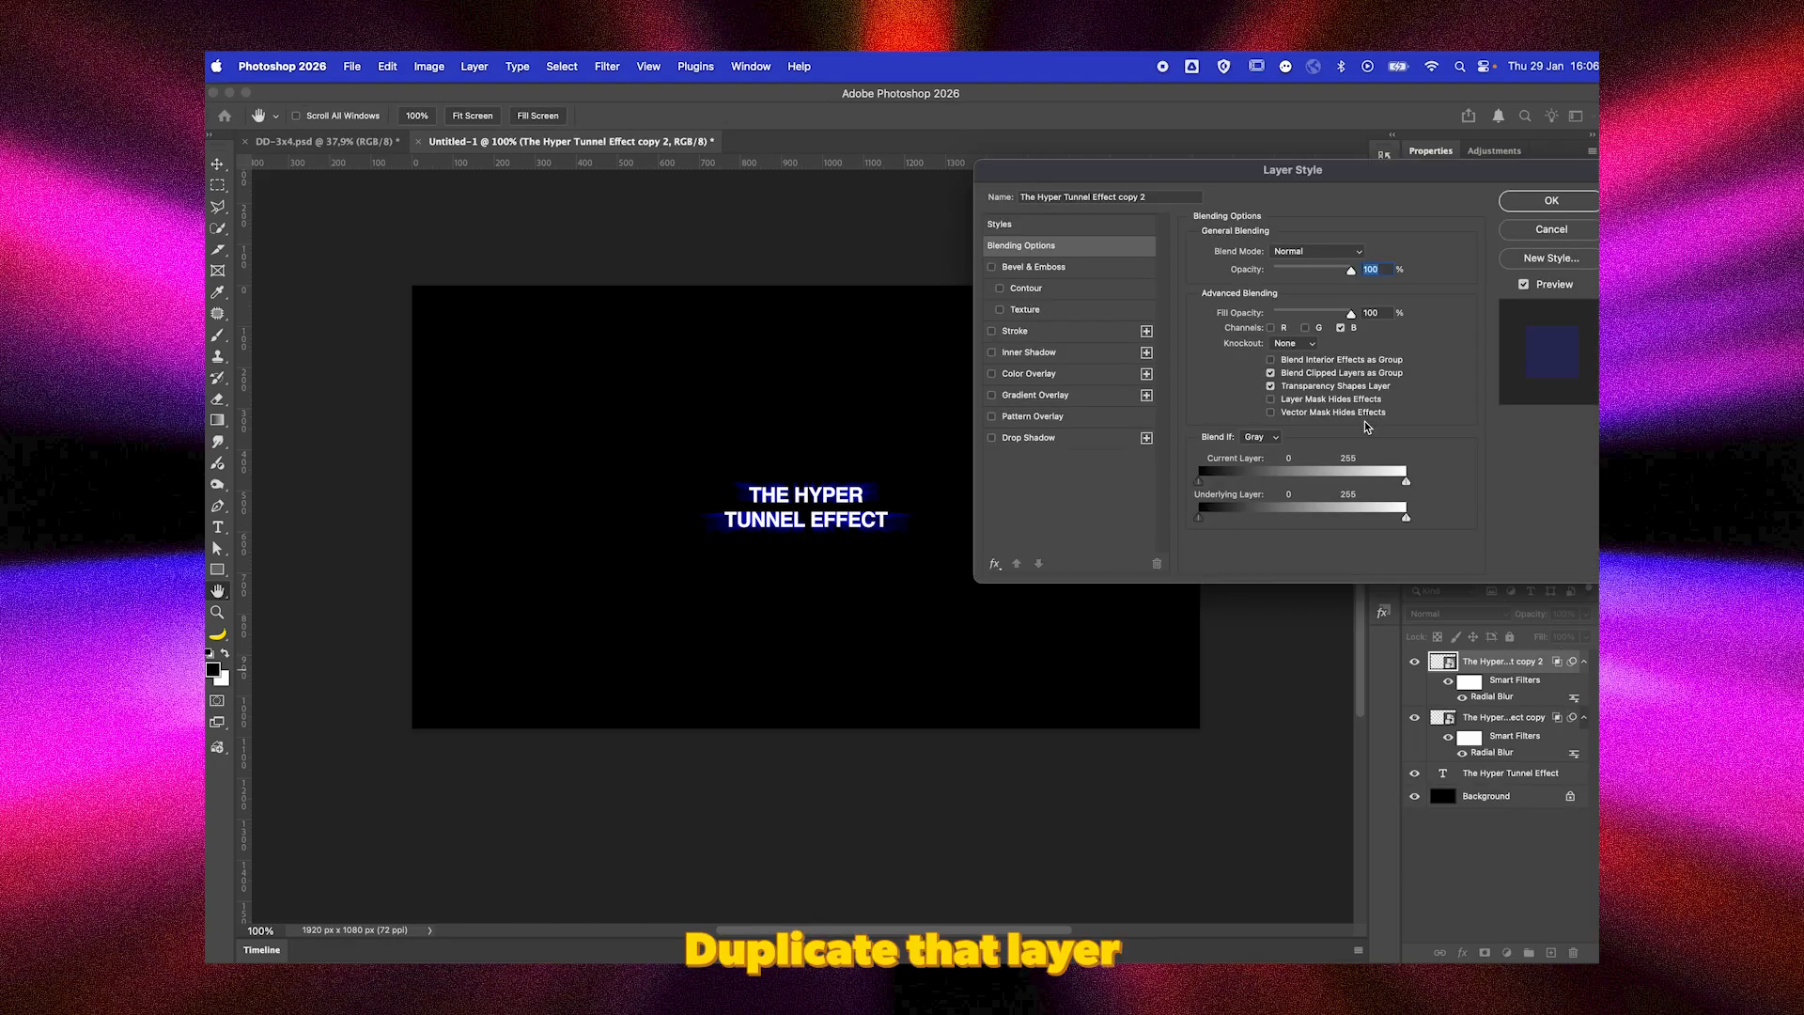
click(1271, 328)
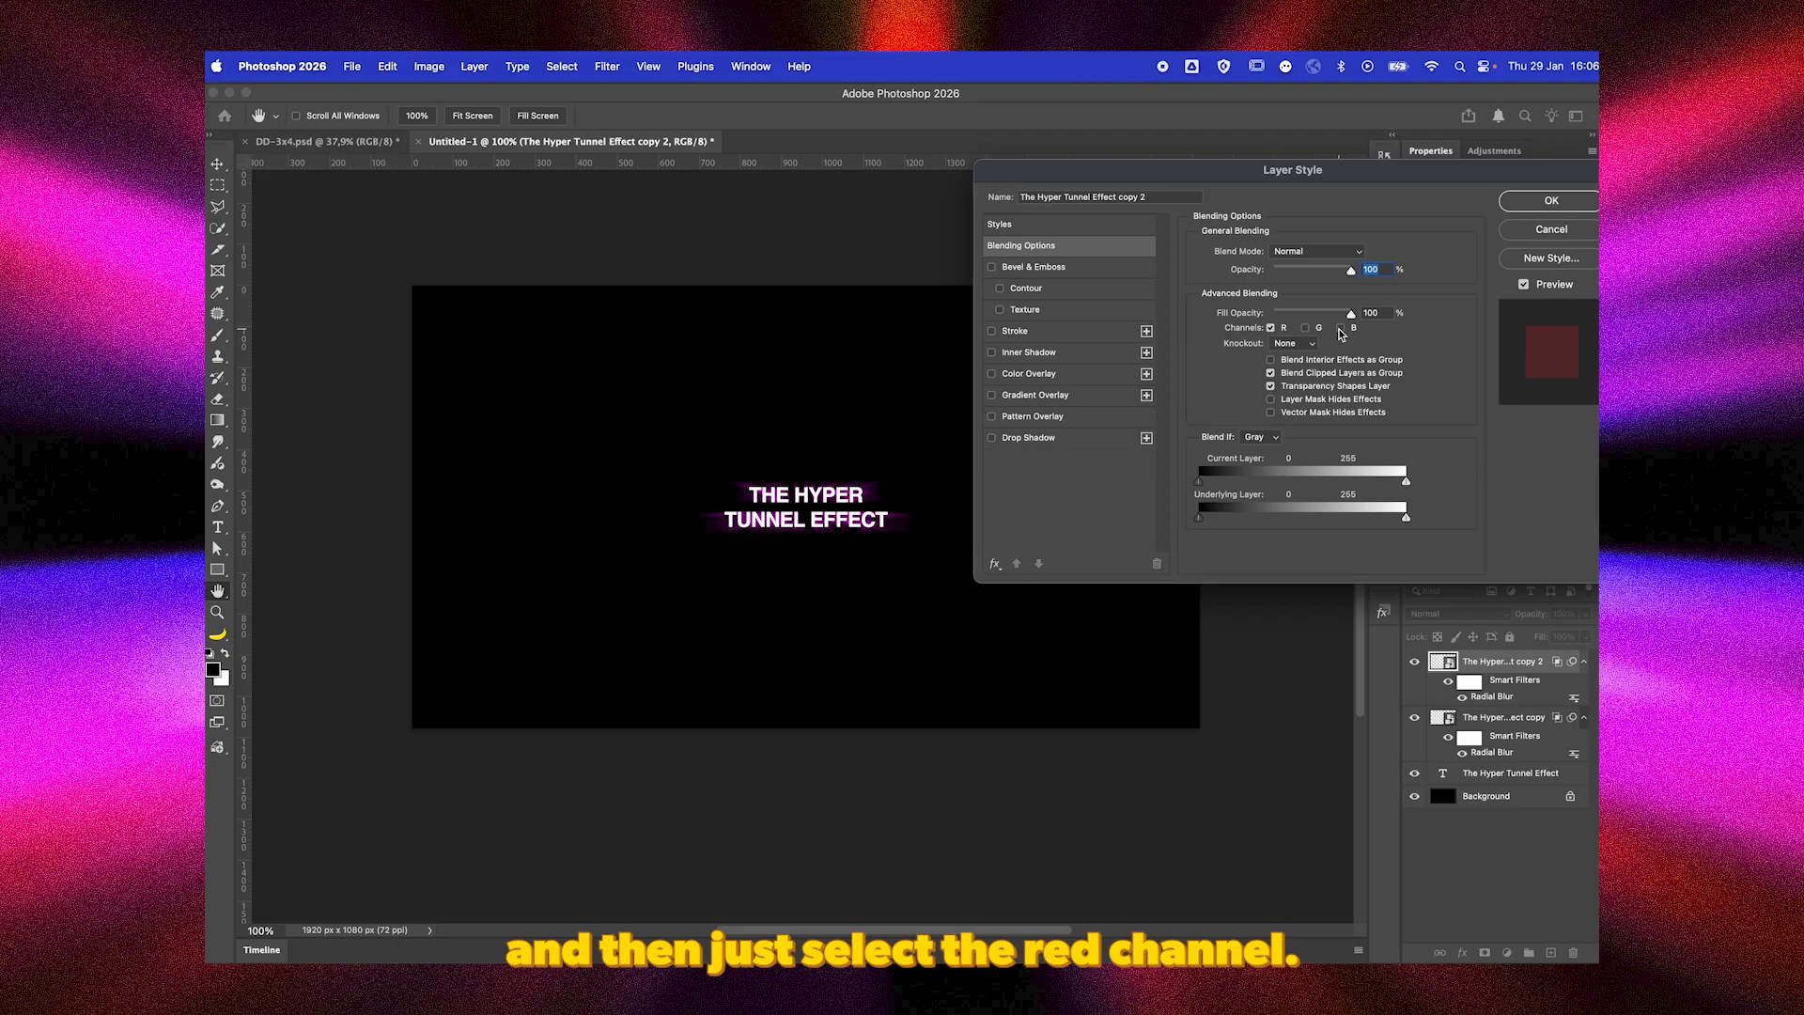
key(Return)
Stack further Radial Blur filters on the red-channel copy, each with amount 100, Zoom method and Best quality.
key(ctrl+super+f)
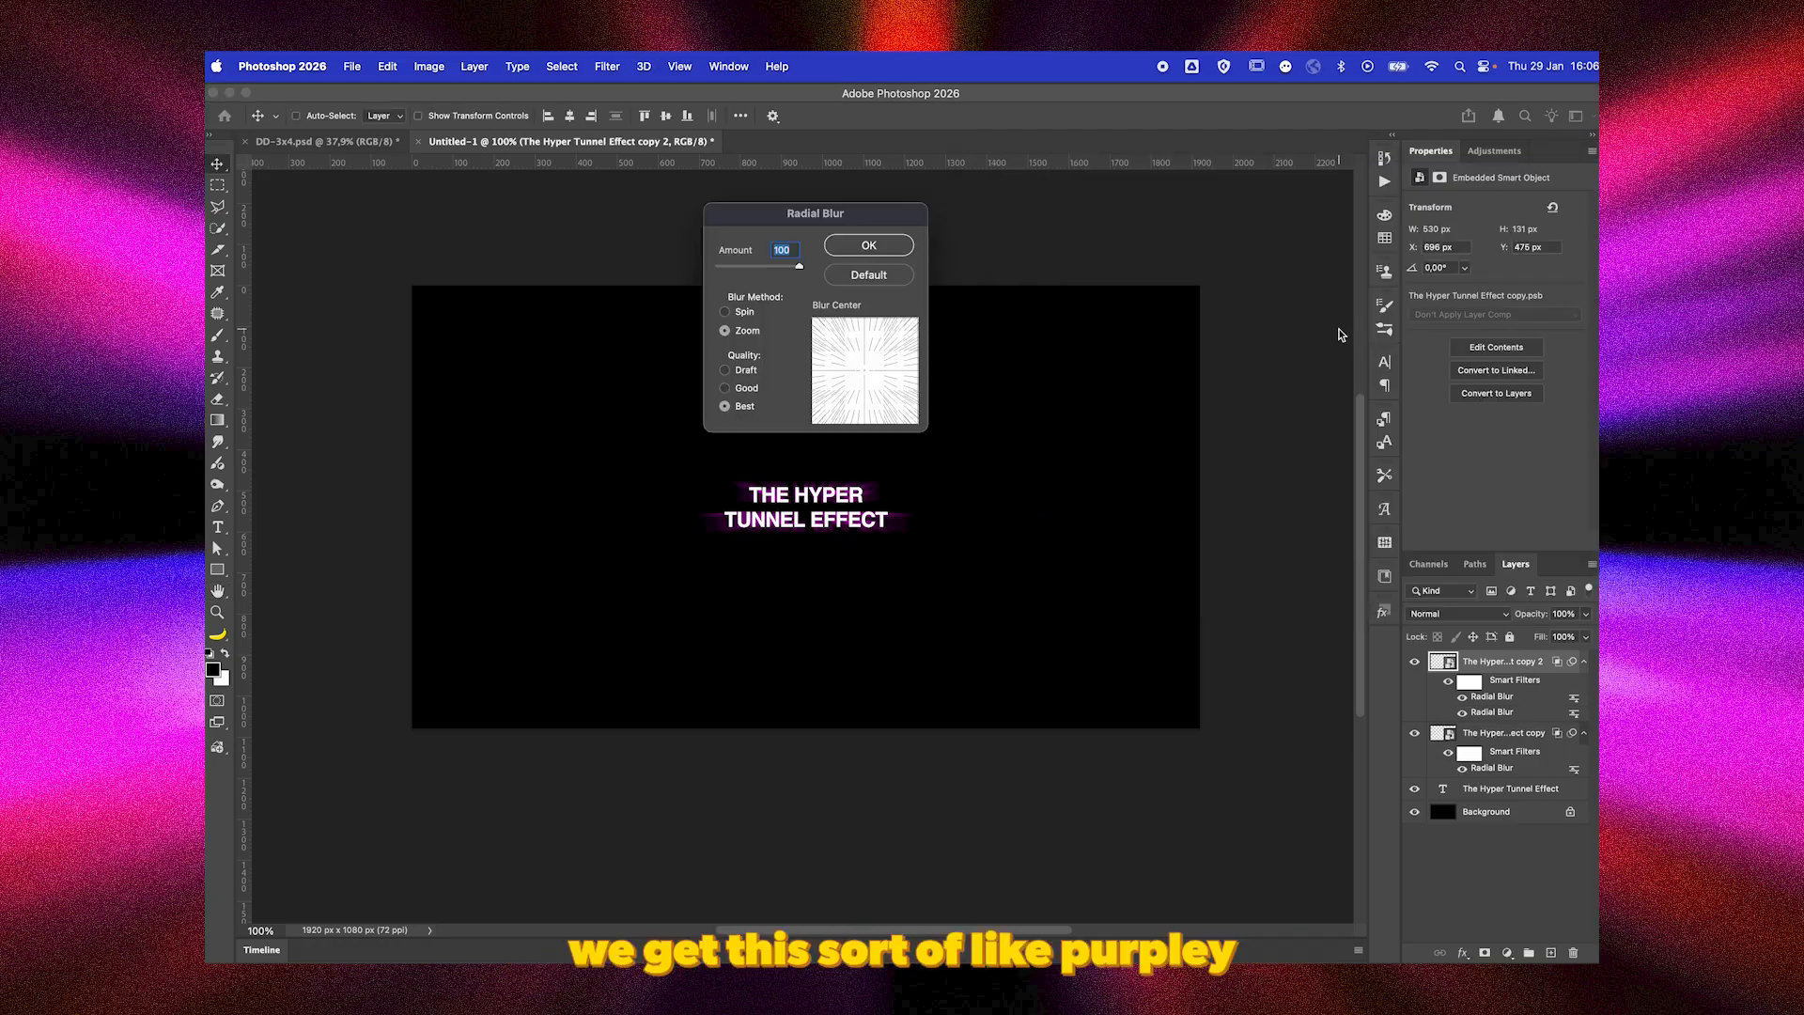
key(Return)
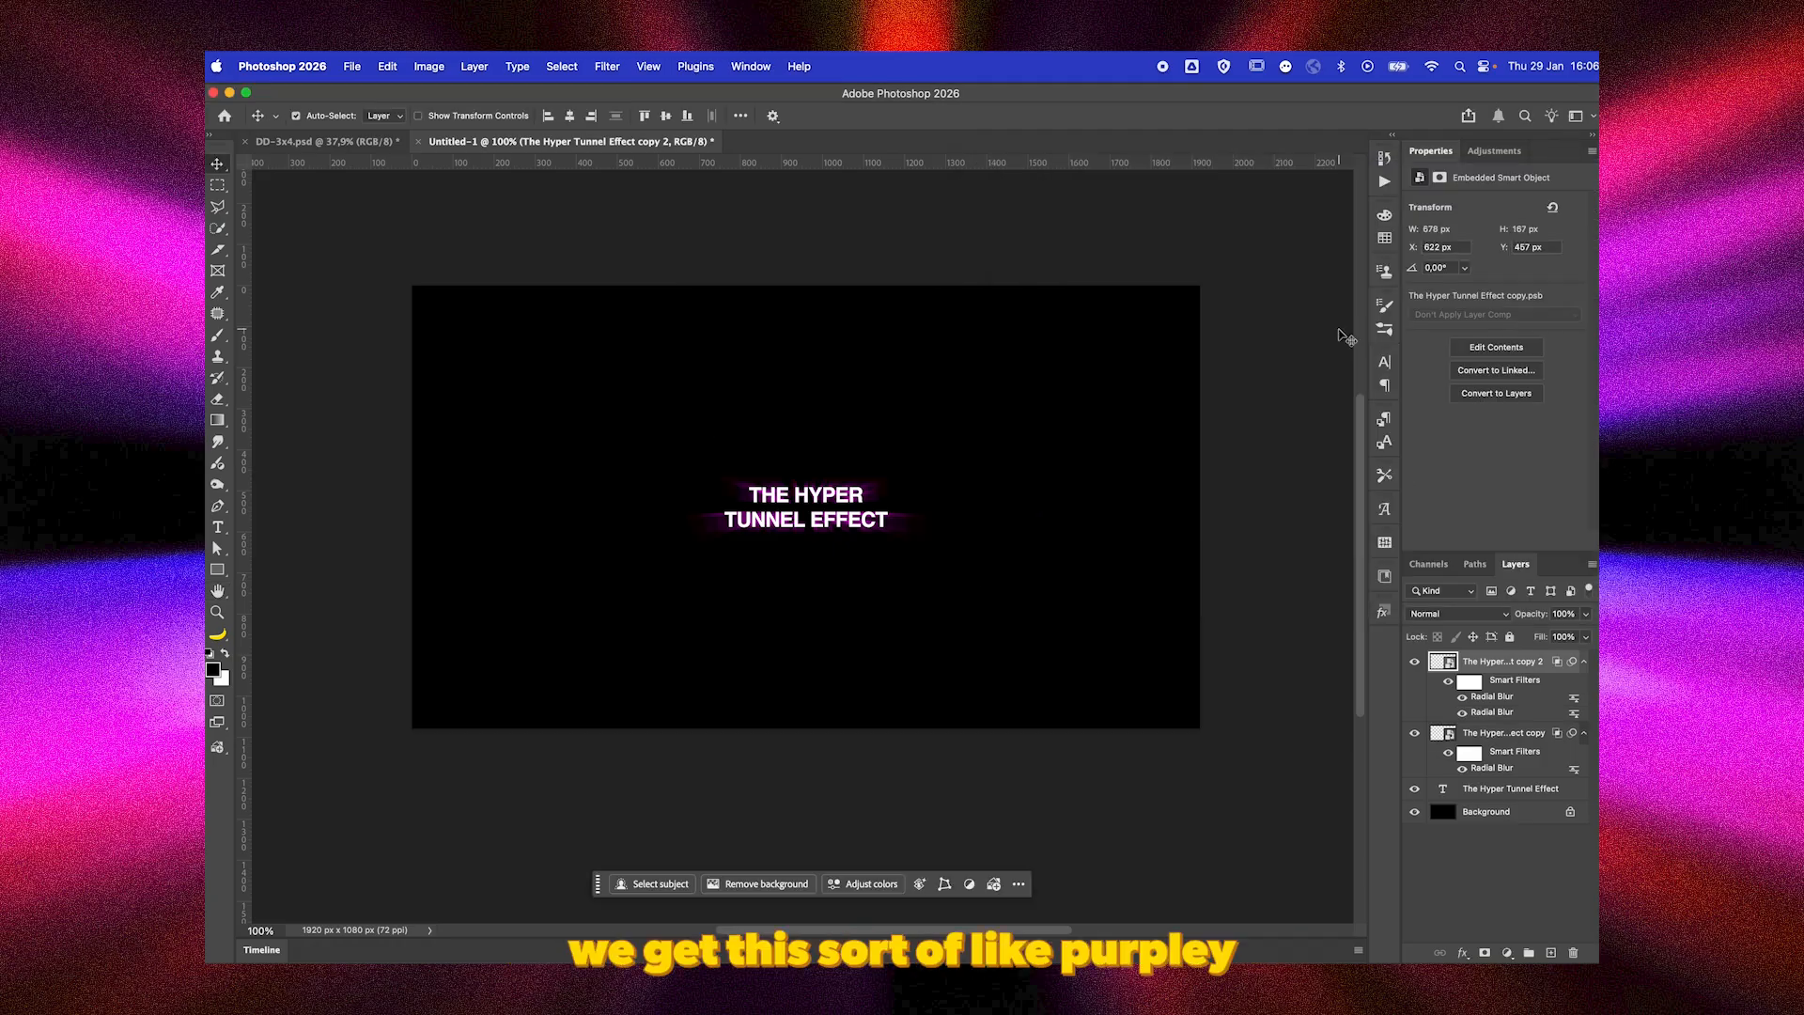
key(ctrl+super+f)
key(Return)
key(ctrl+super+f)
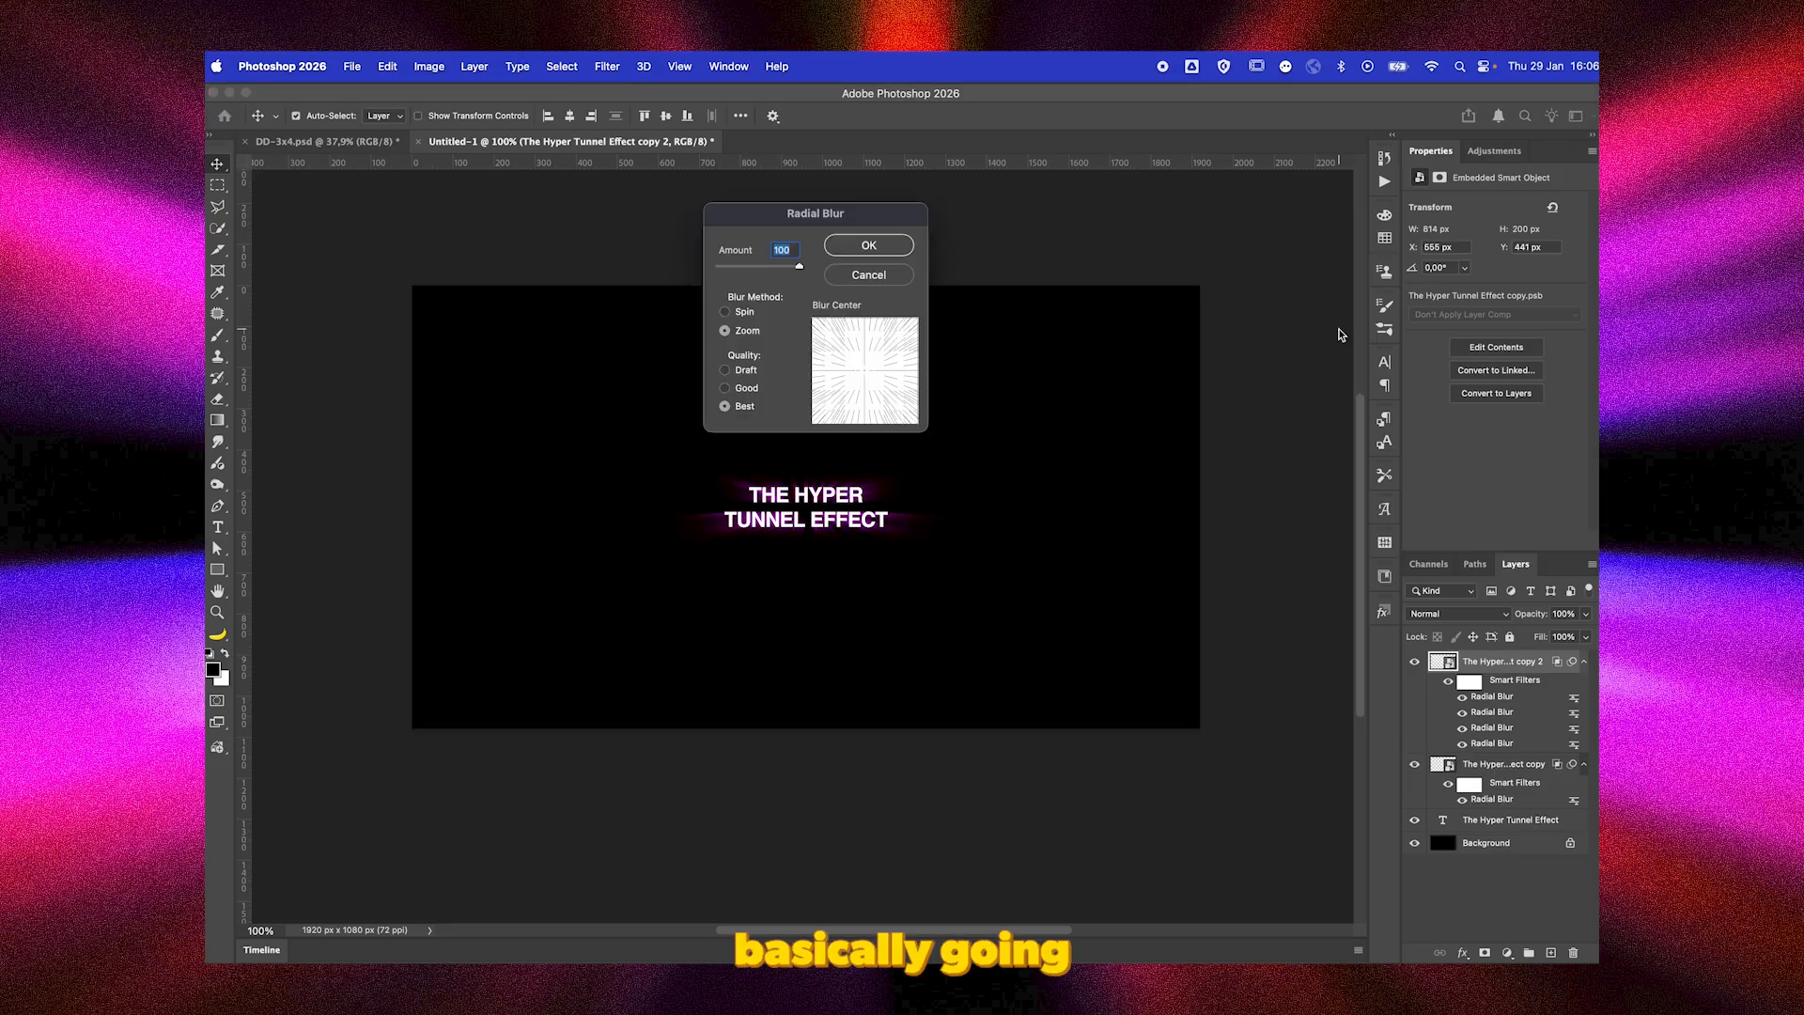
key(Return)
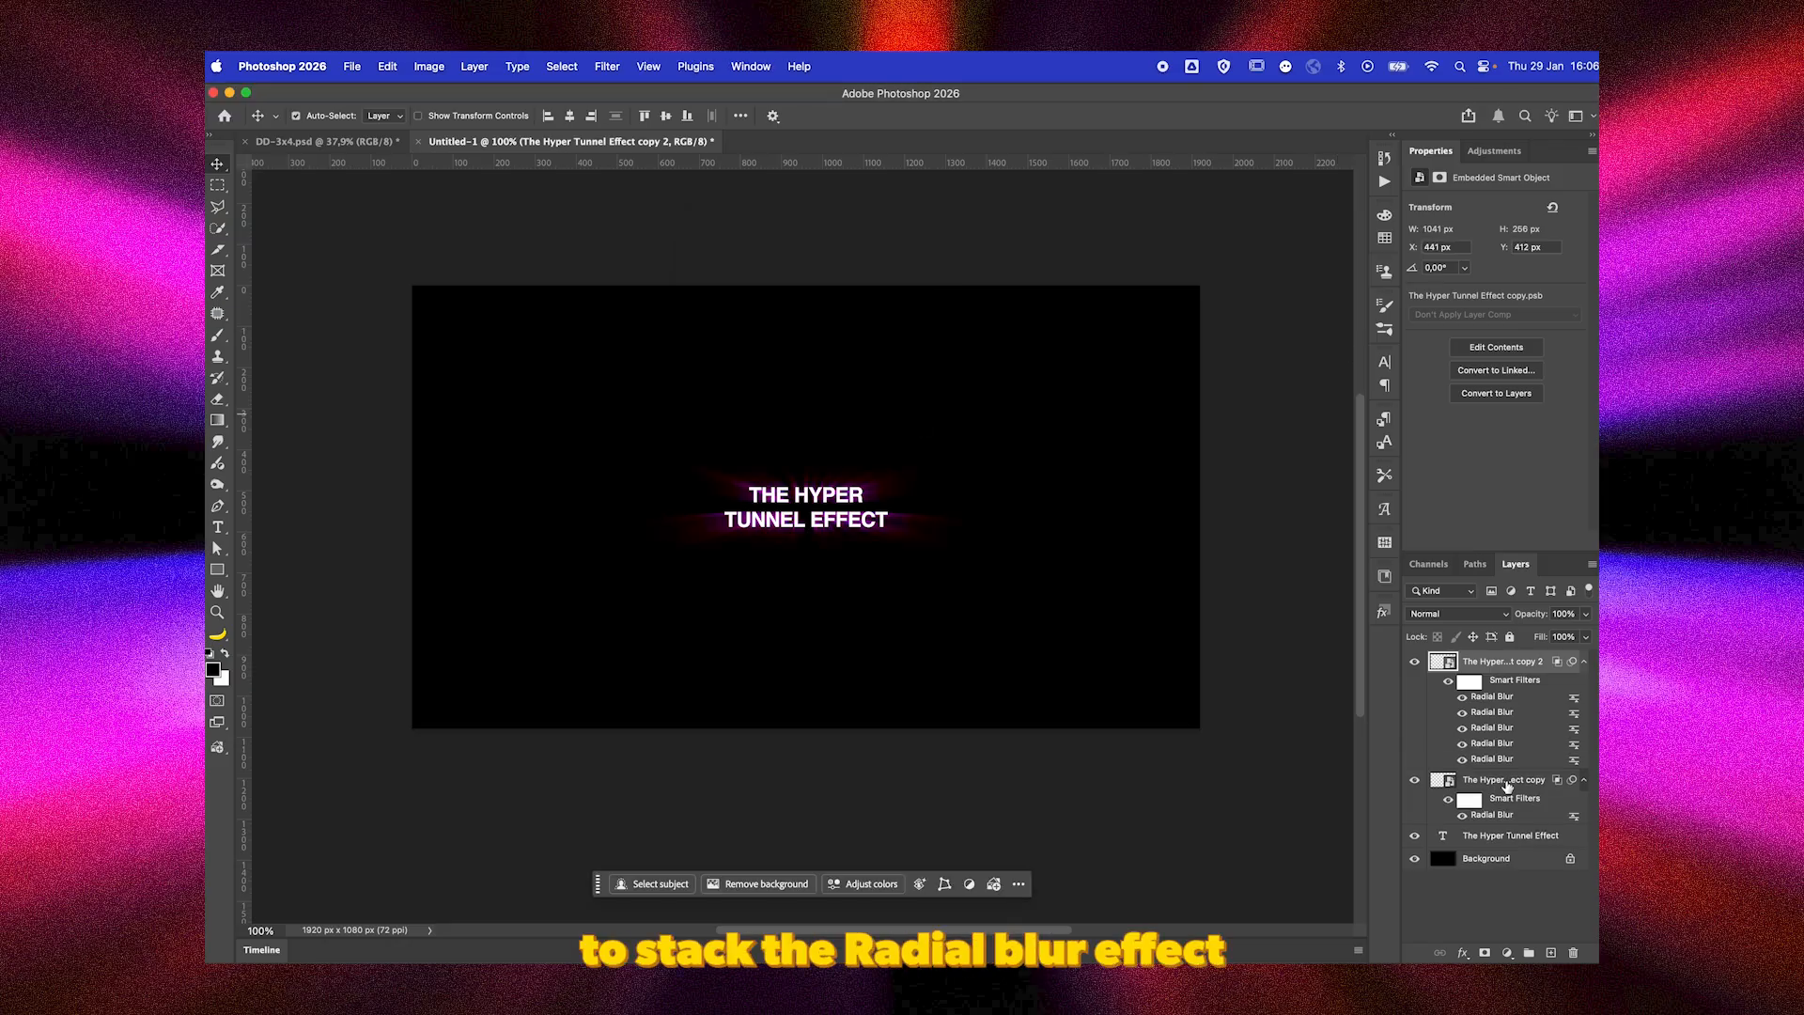
Duplicate the text copy carrying the stacked Radial Blurs and open the duplicate's blending options.
key(ctrl+j)
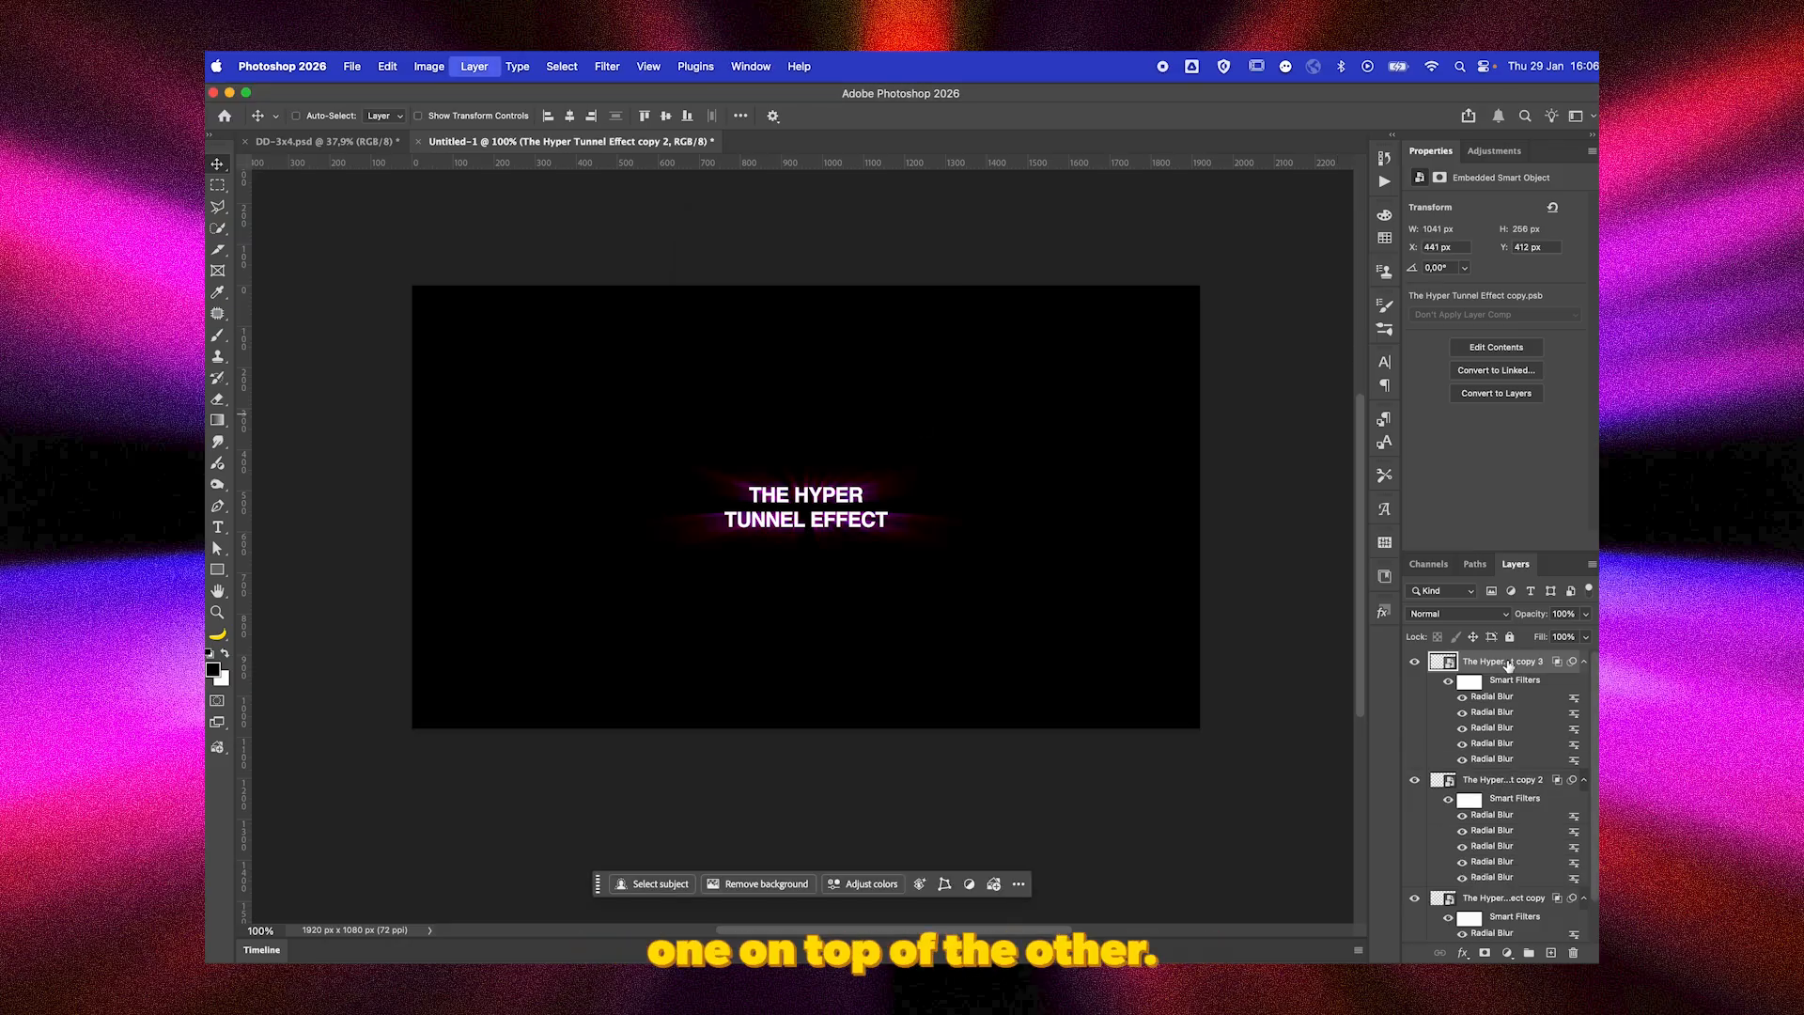
double_click(1549, 663)
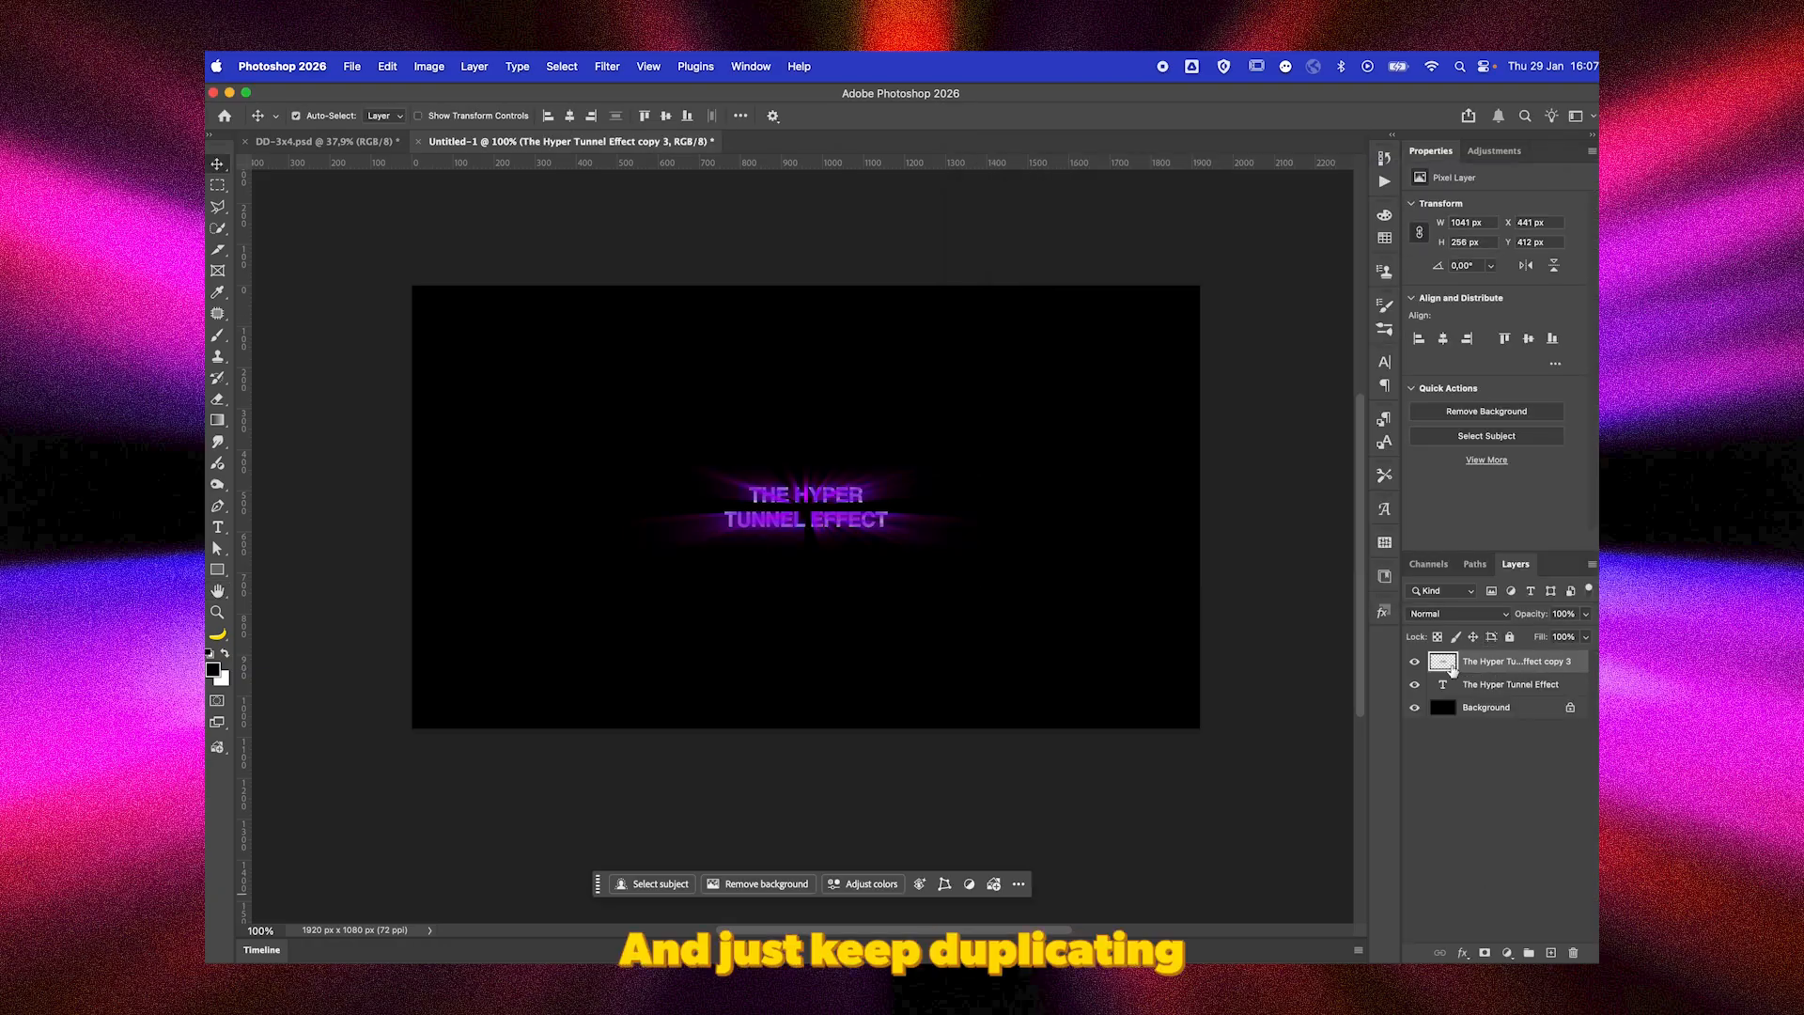
Move the original text layer above the merged ray layer and duplicate the ray layer.
drag(1468, 683, 1468, 656)
click(1469, 685)
key(ctrl+j)
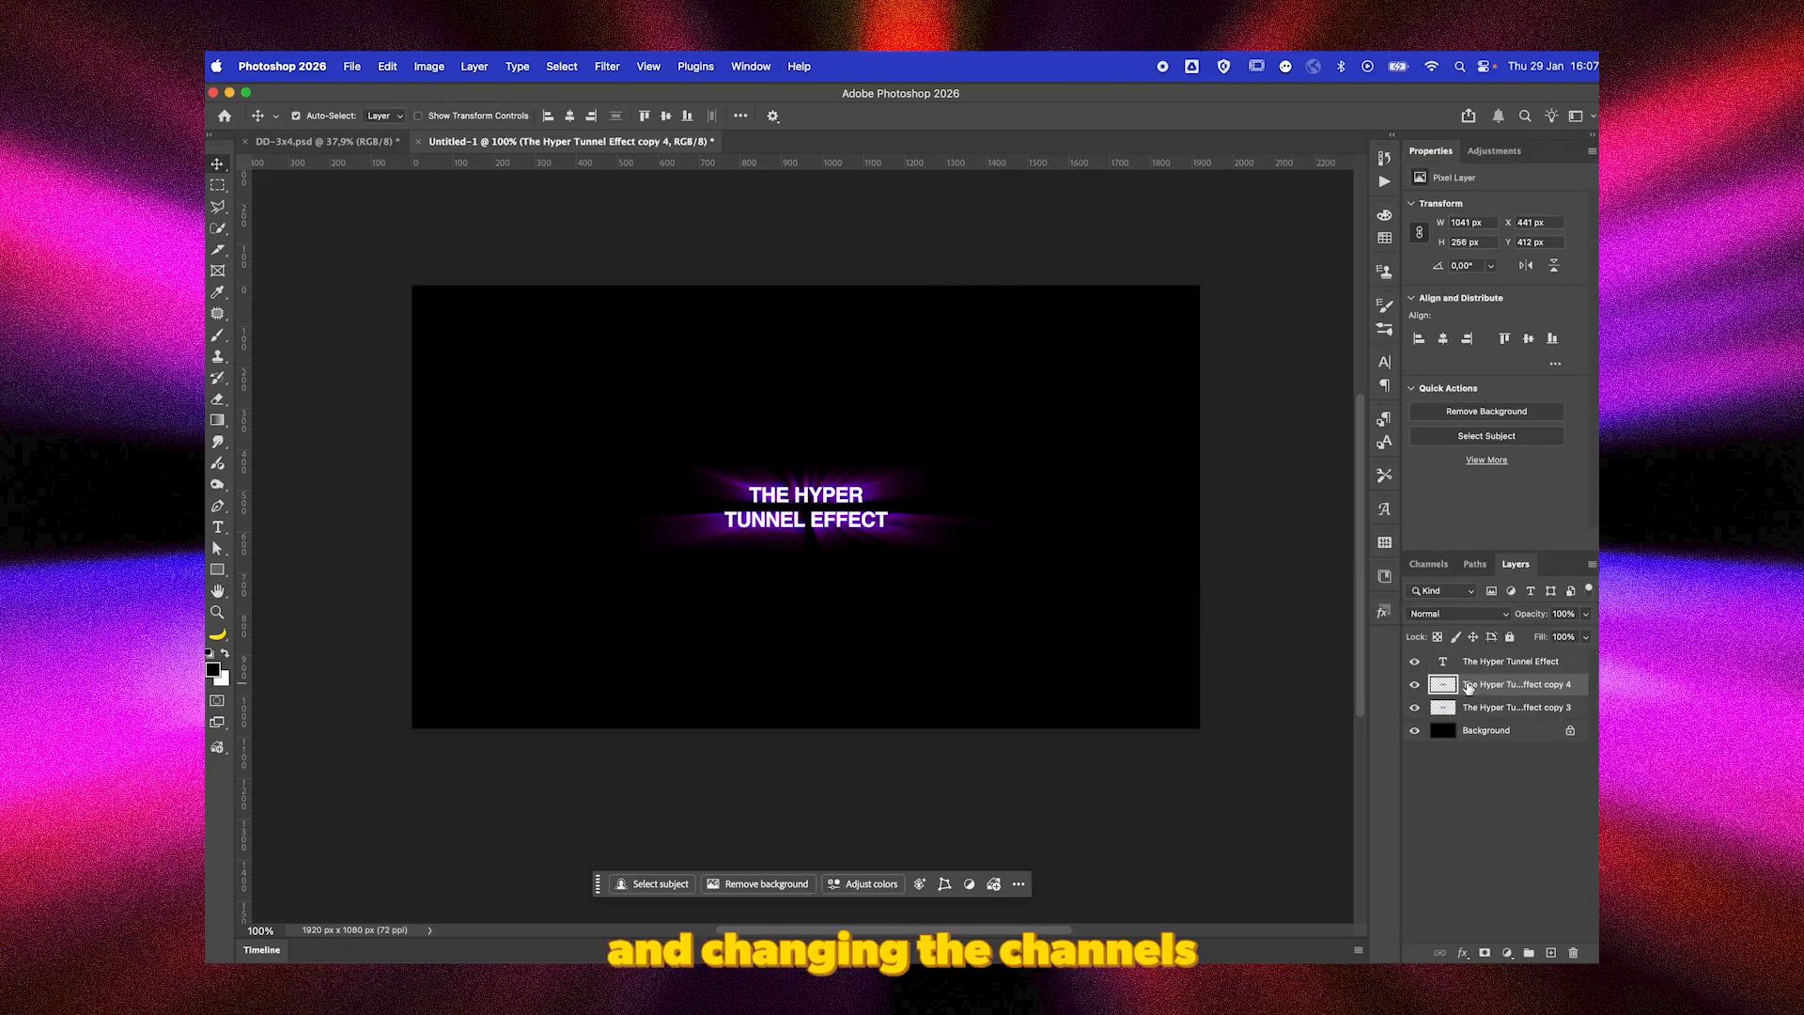
Reapply the last Radial Blur repeatedly to the lower ray layer, The Hyper Tunnel Effect copy 3, and duplicate the result.
click(1487, 711)
key(ctrl+super+f)
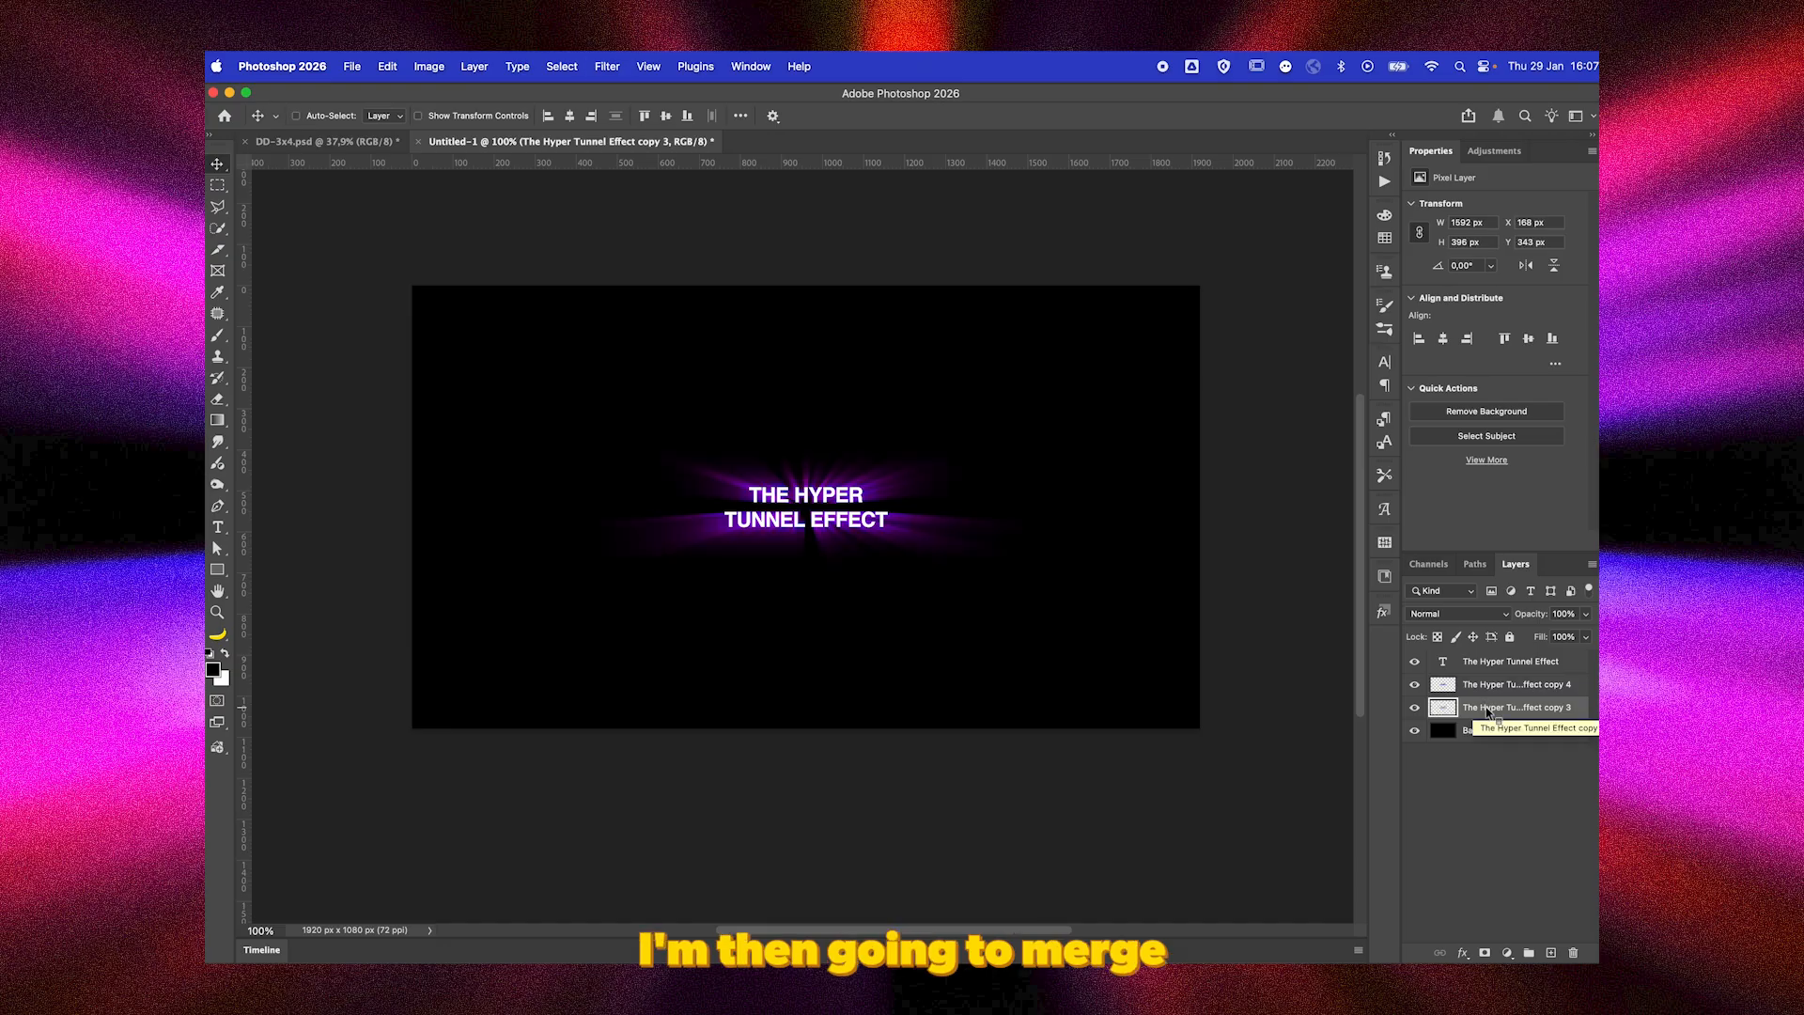
key(ctrl+super+f)
key(ctrl+j)
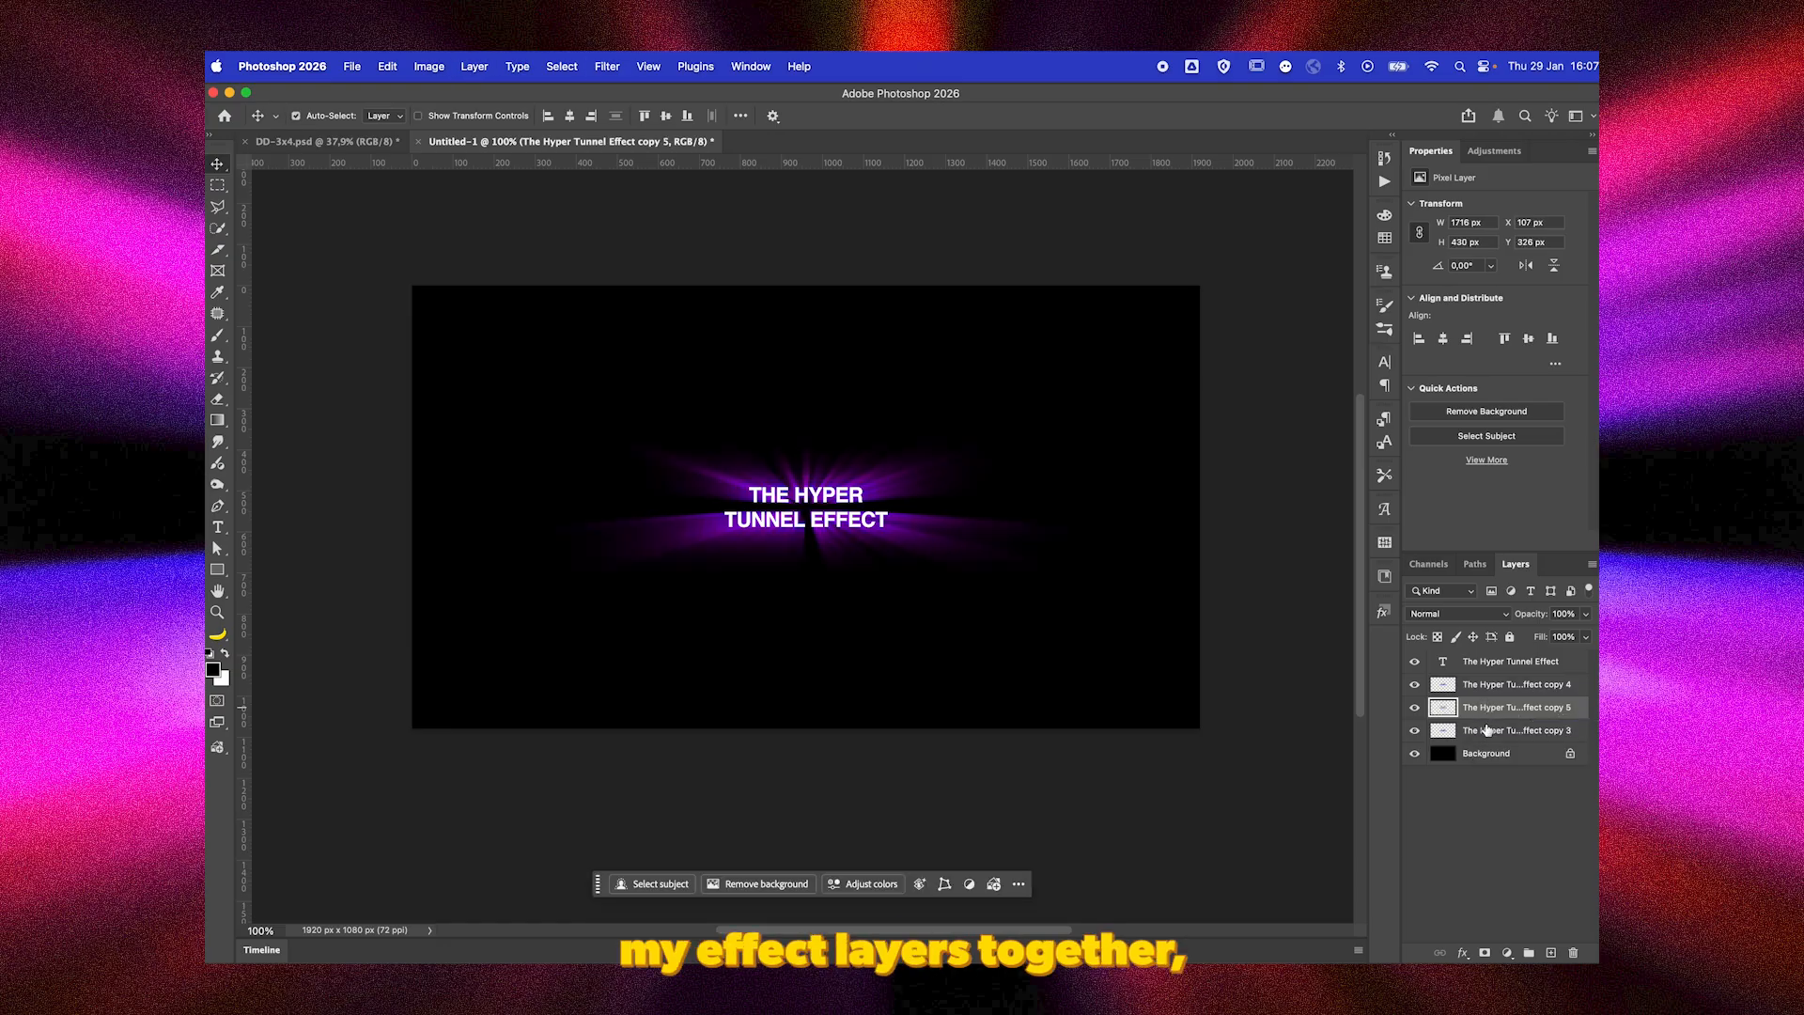
Extend the rays of the lowest ray layer with two more passes of the last Radial Blur, and duplicate it.
click(1486, 731)
key(ctrl+super+f)
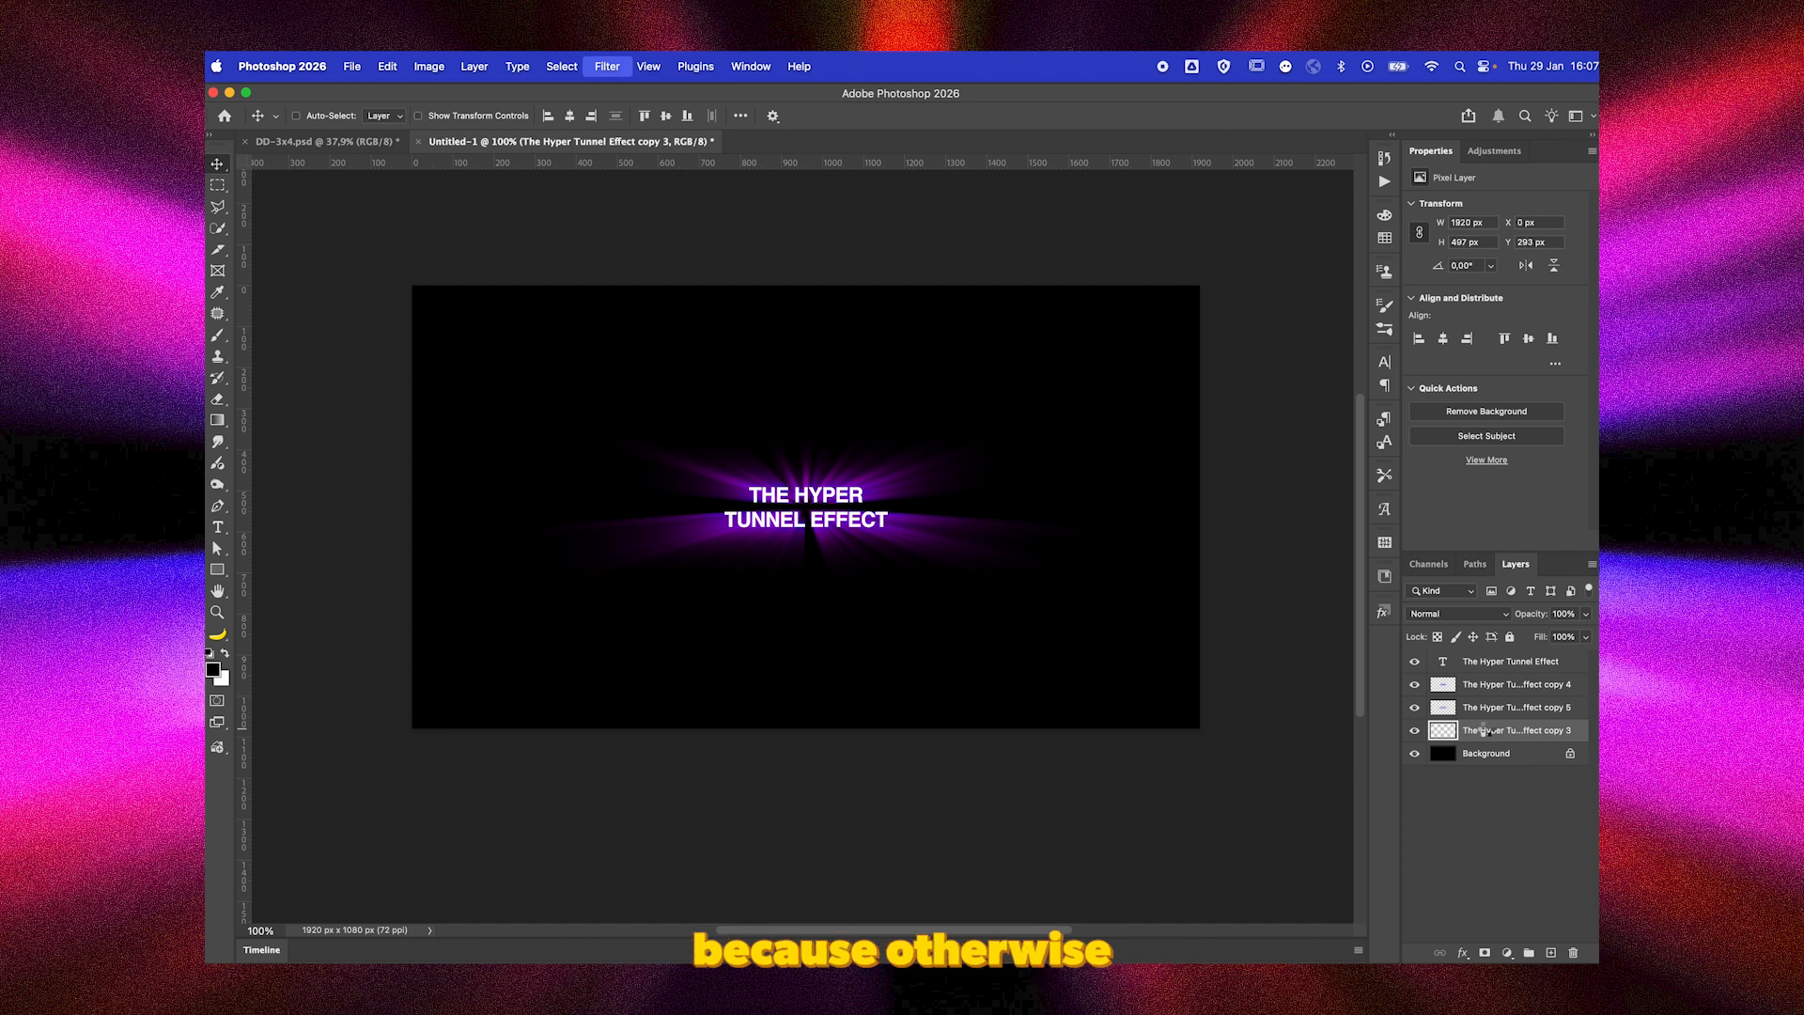
key(ctrl+super+f)
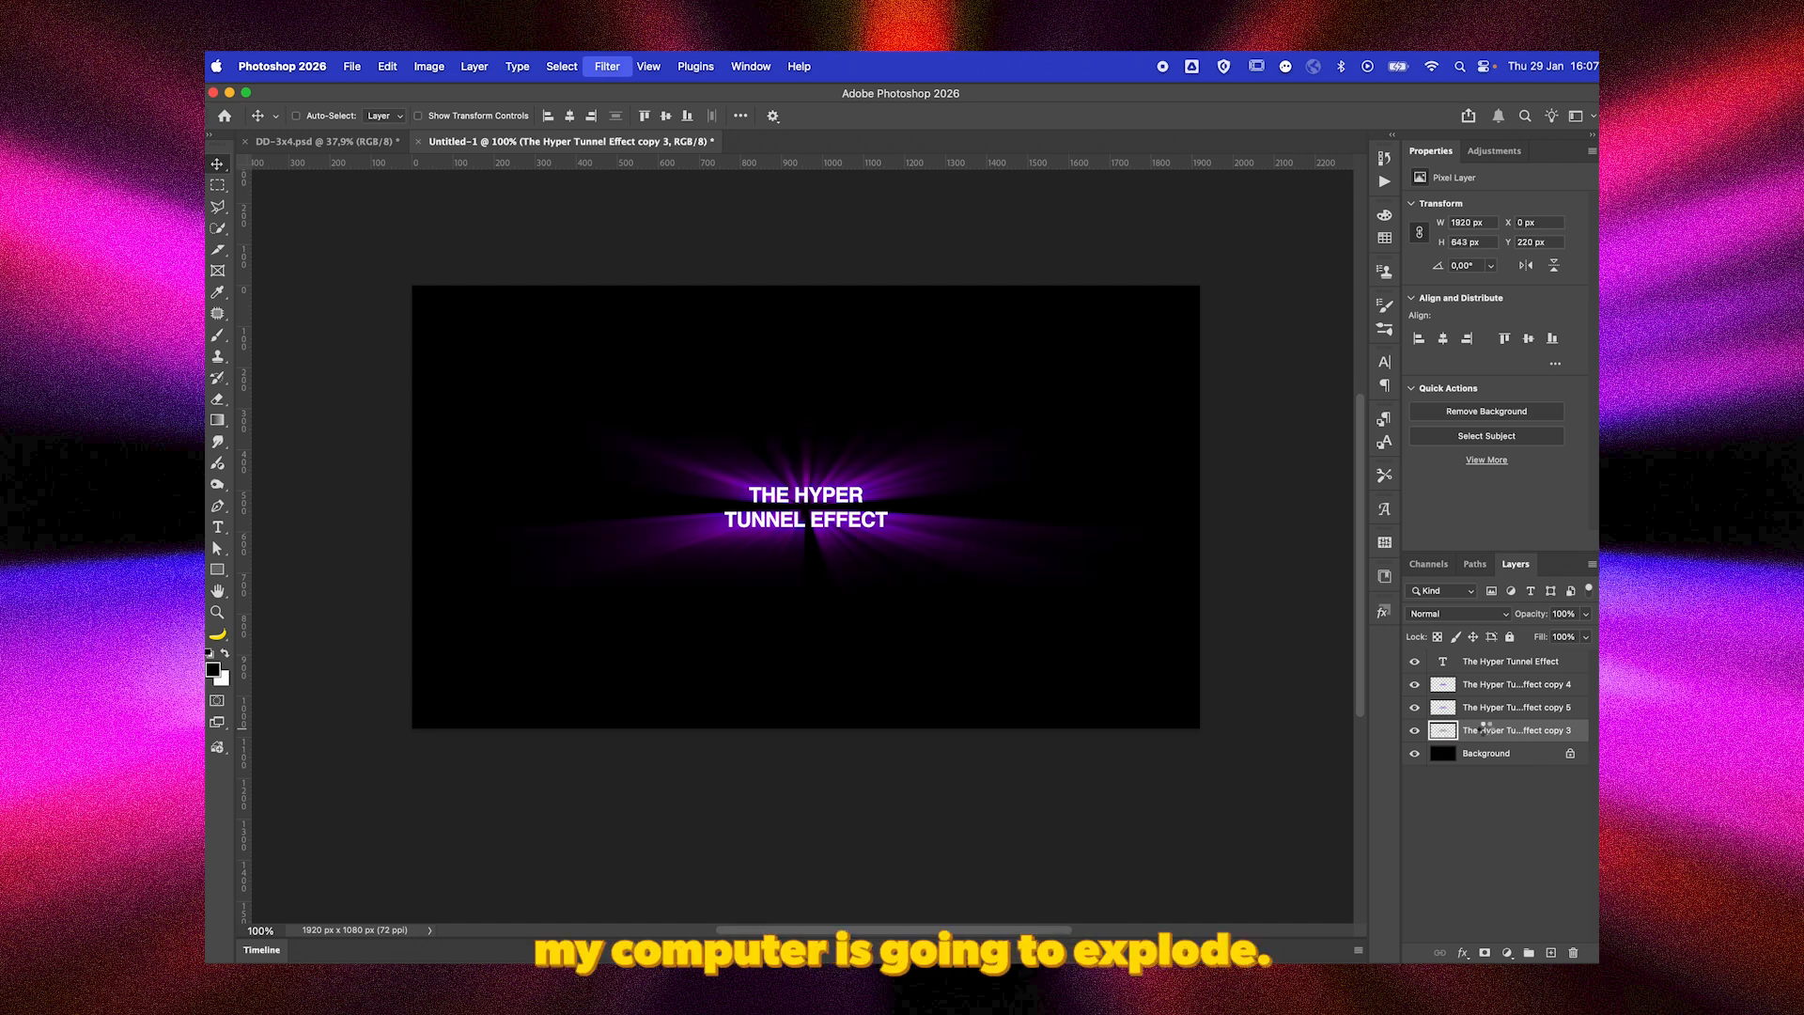
key(super+j)
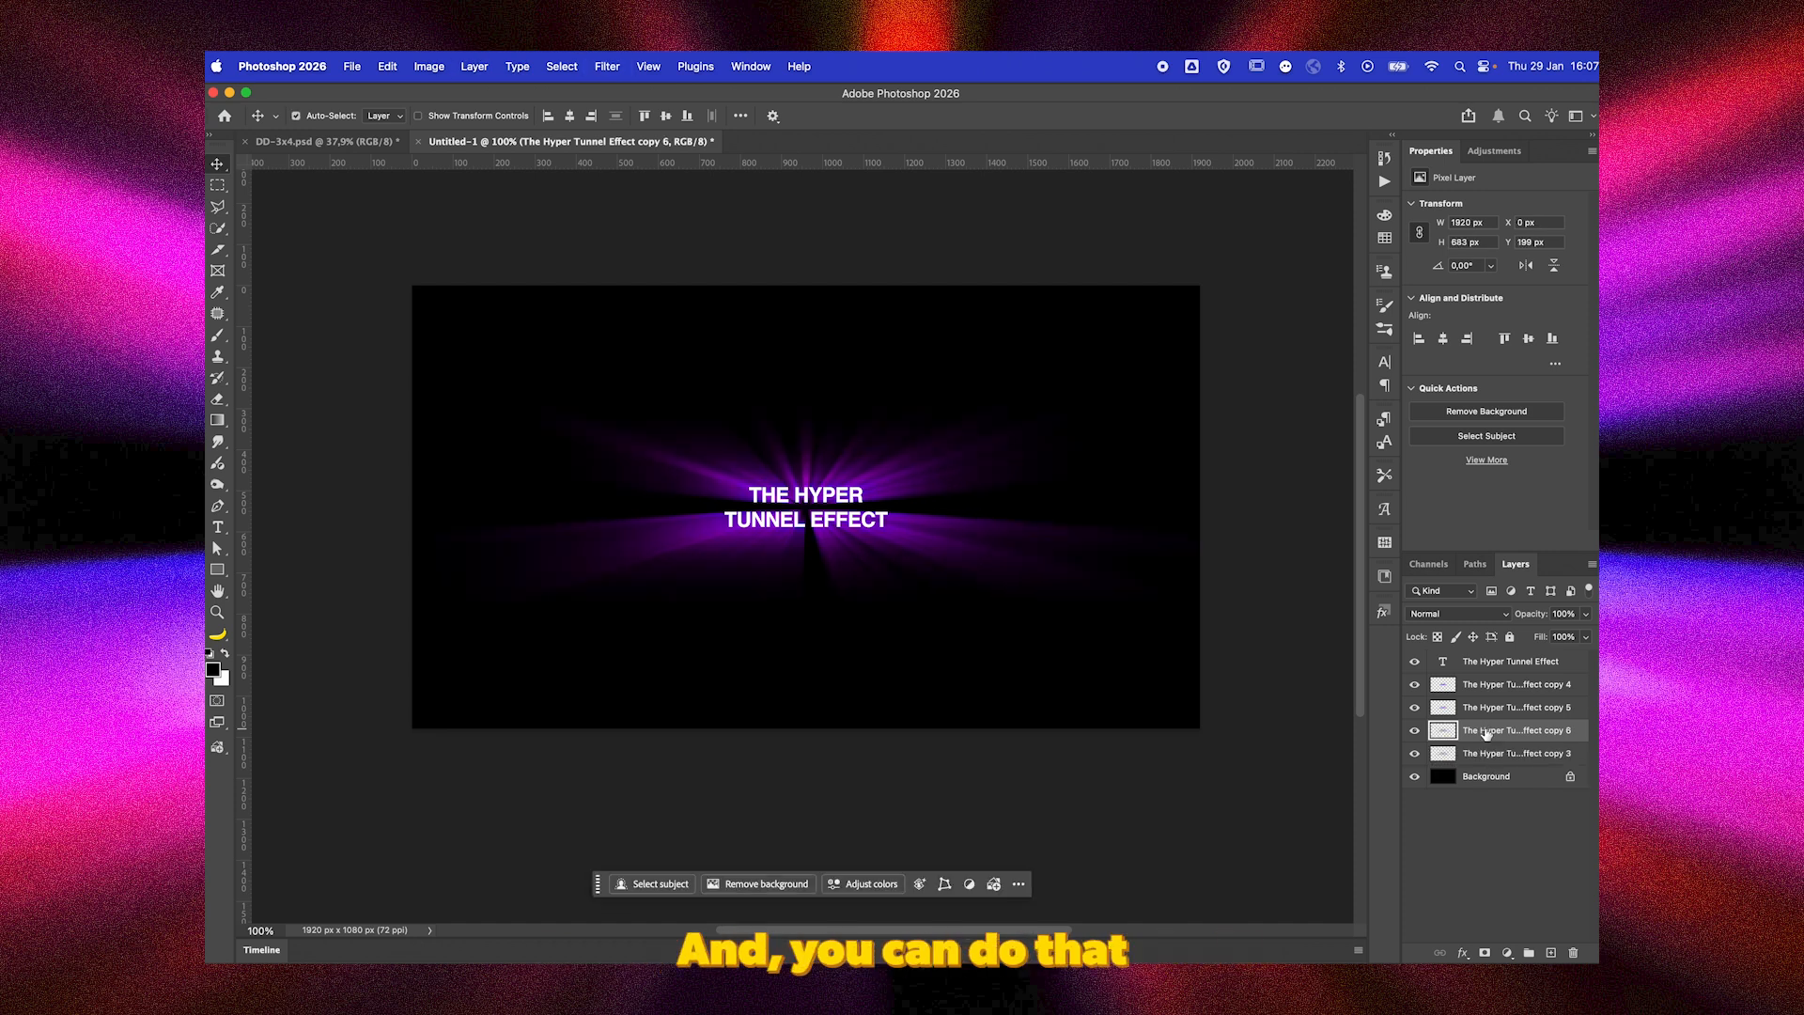
Run the last Radial Blur five more times on the bottom ray layer so its rays fill the canvas, and duplicate it.
click(1487, 754)
key(ctrl+super+f)
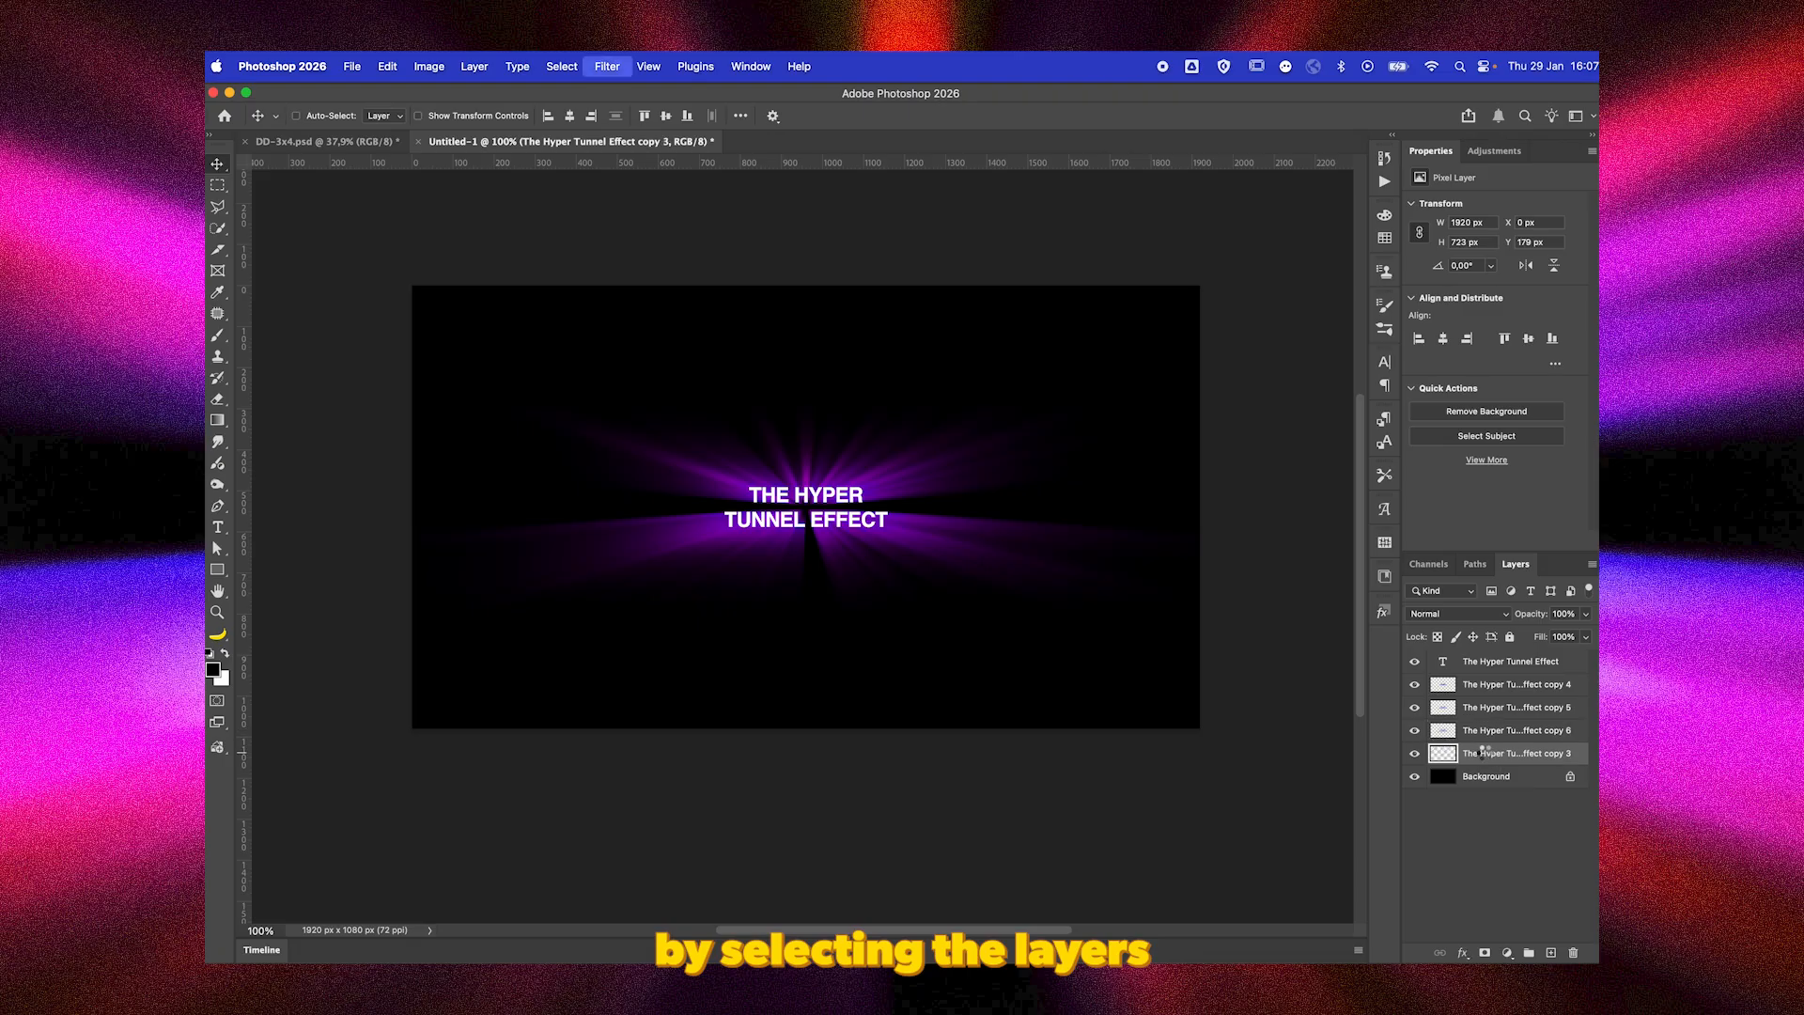
key(ctrl+super+f)
key(ctrl+super+f)
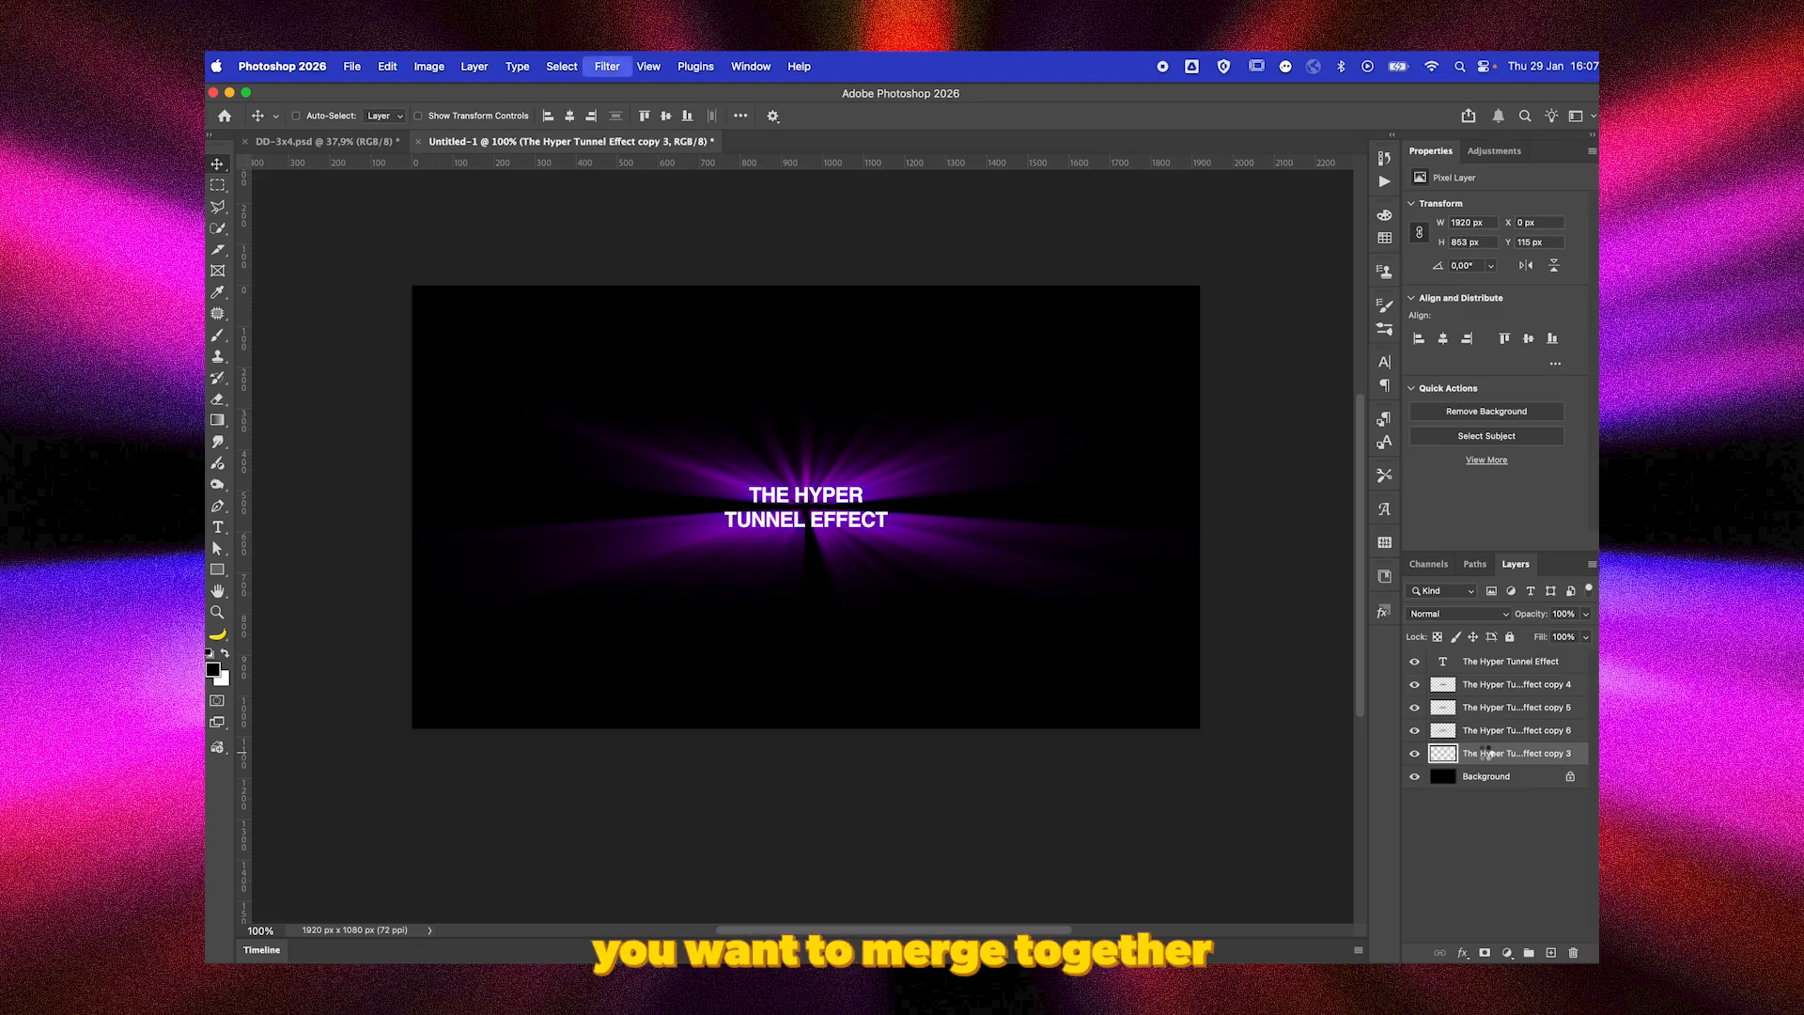
key(ctrl+super+f)
key(ctrl+super+f)
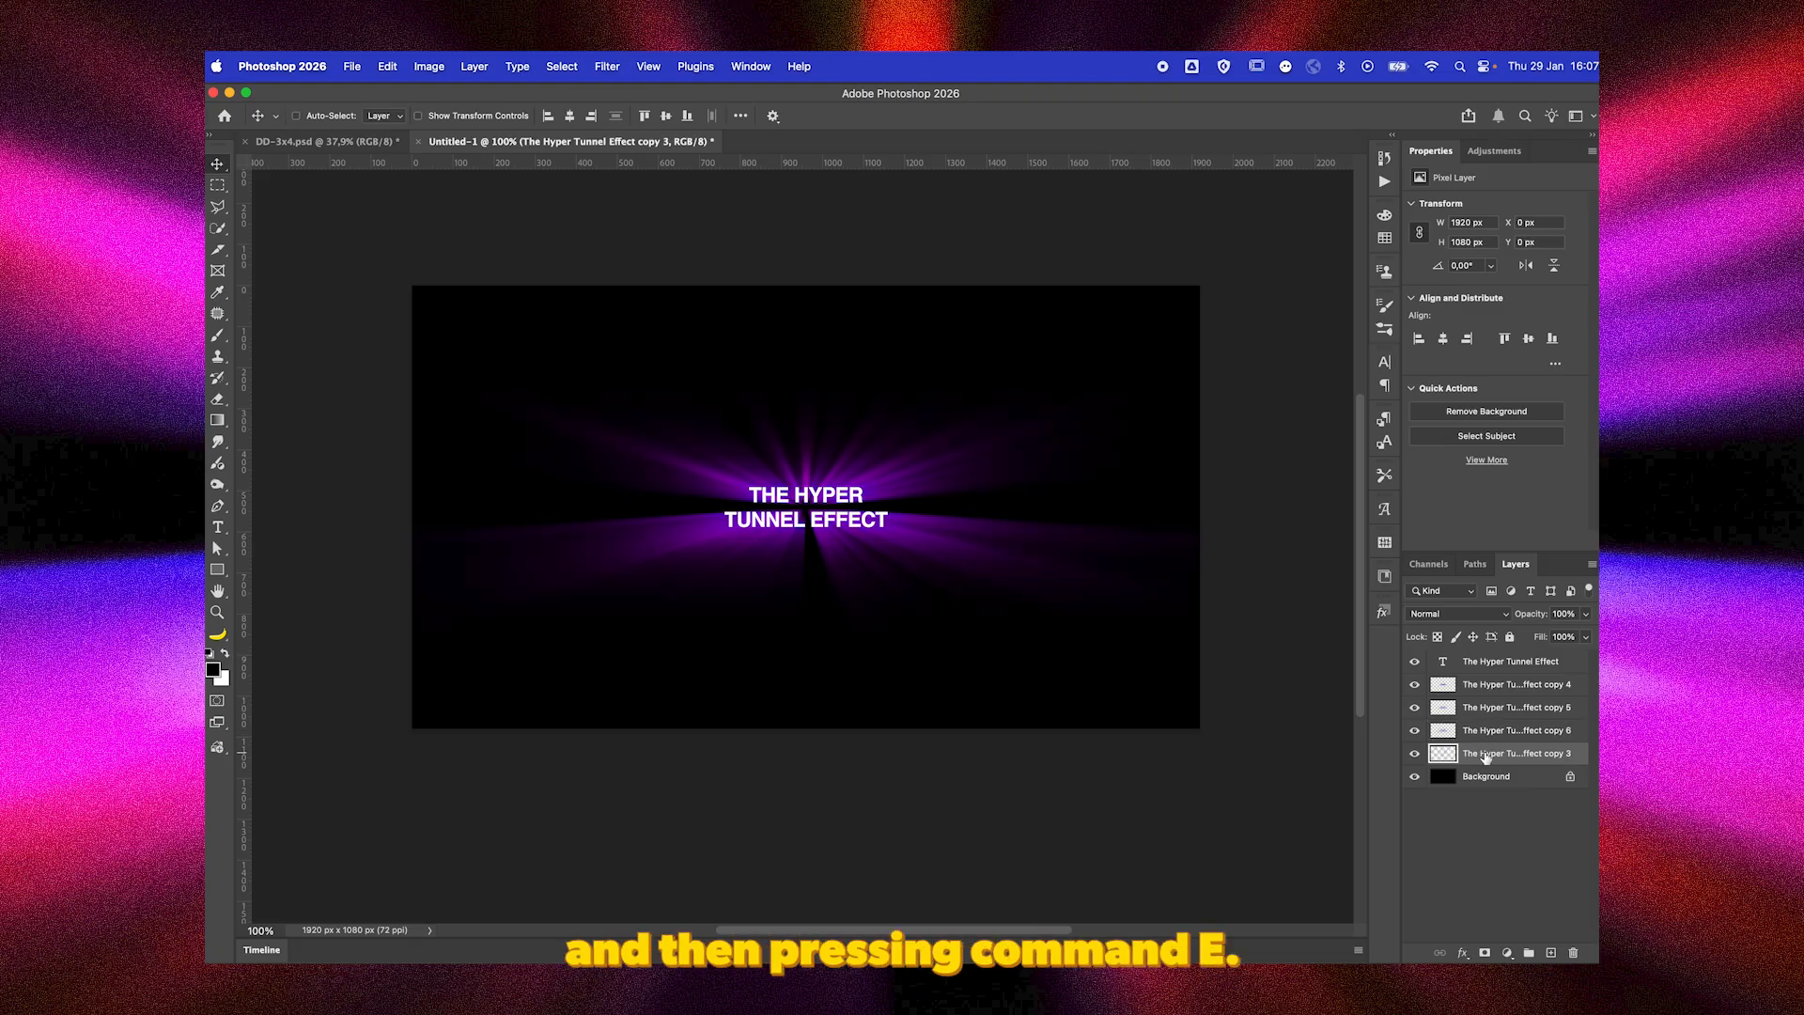
key(super+j)
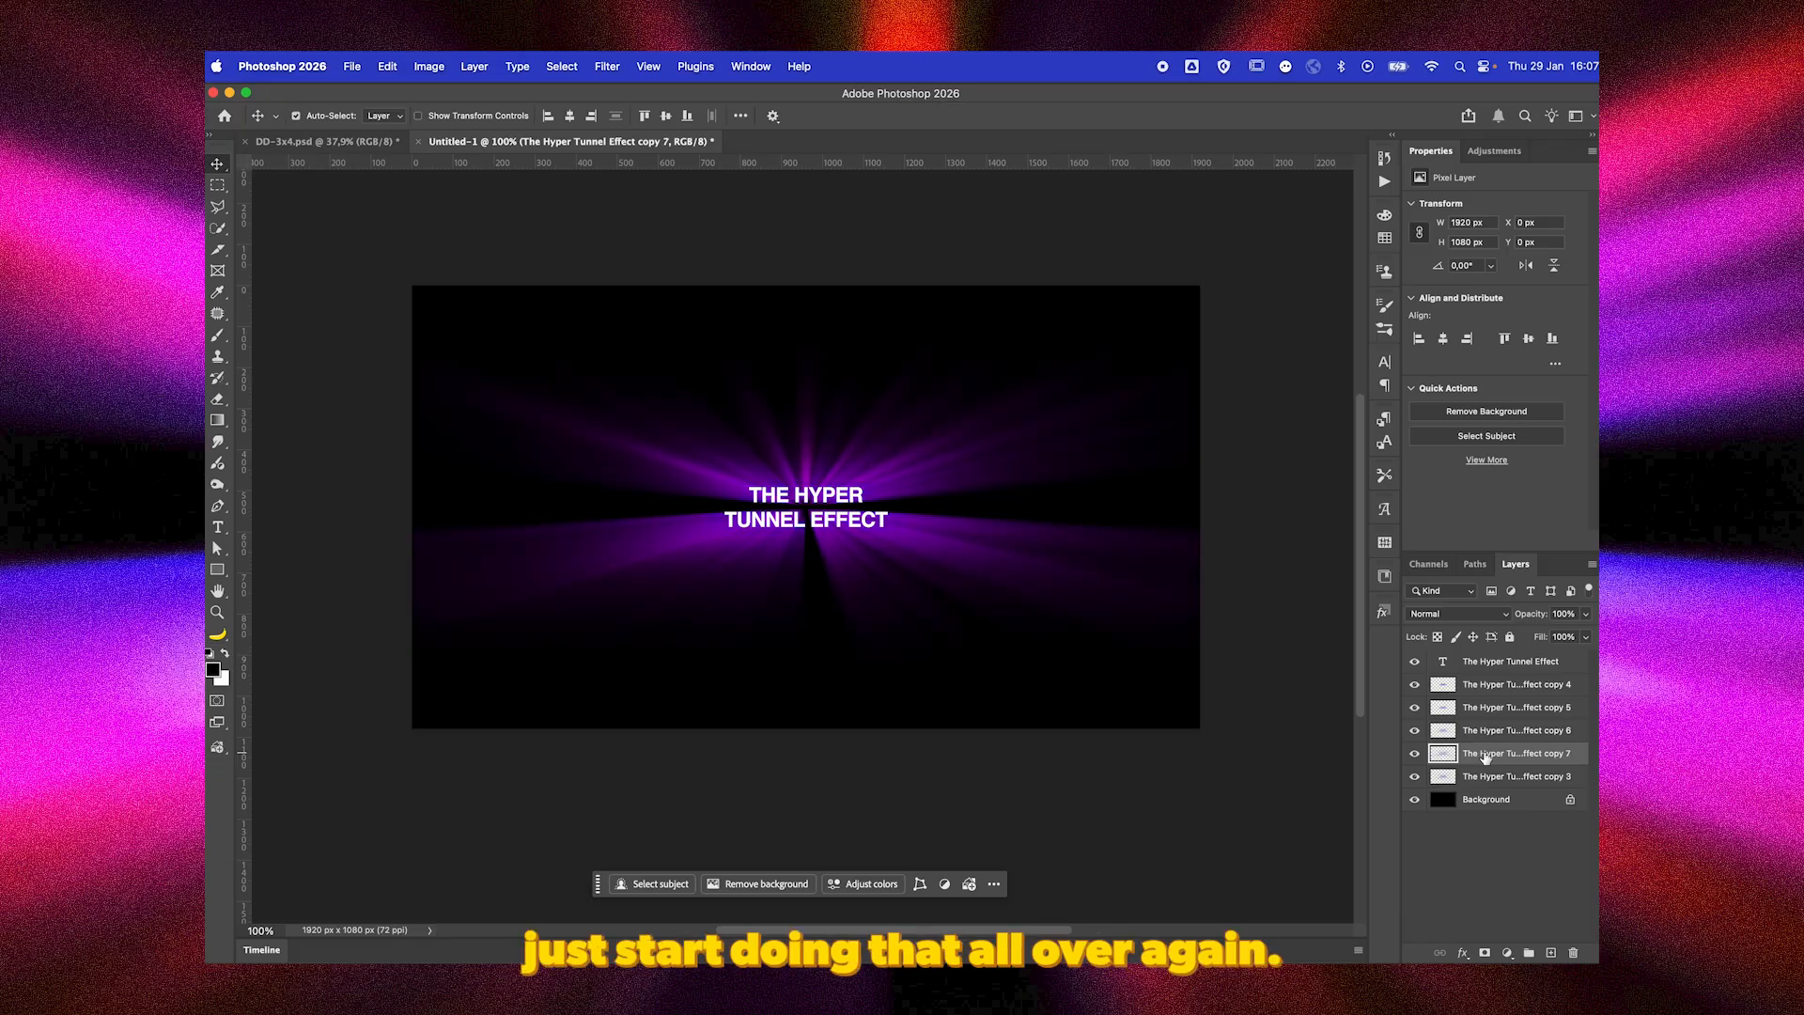
Scale the bottom ray layer up from its centre to about 2706 by 1522 px and duplicate it.
click(1489, 774)
key(super+t)
drag(1198, 284, 1355, 184)
key(Return)
key(super+j)
key(super+minus)
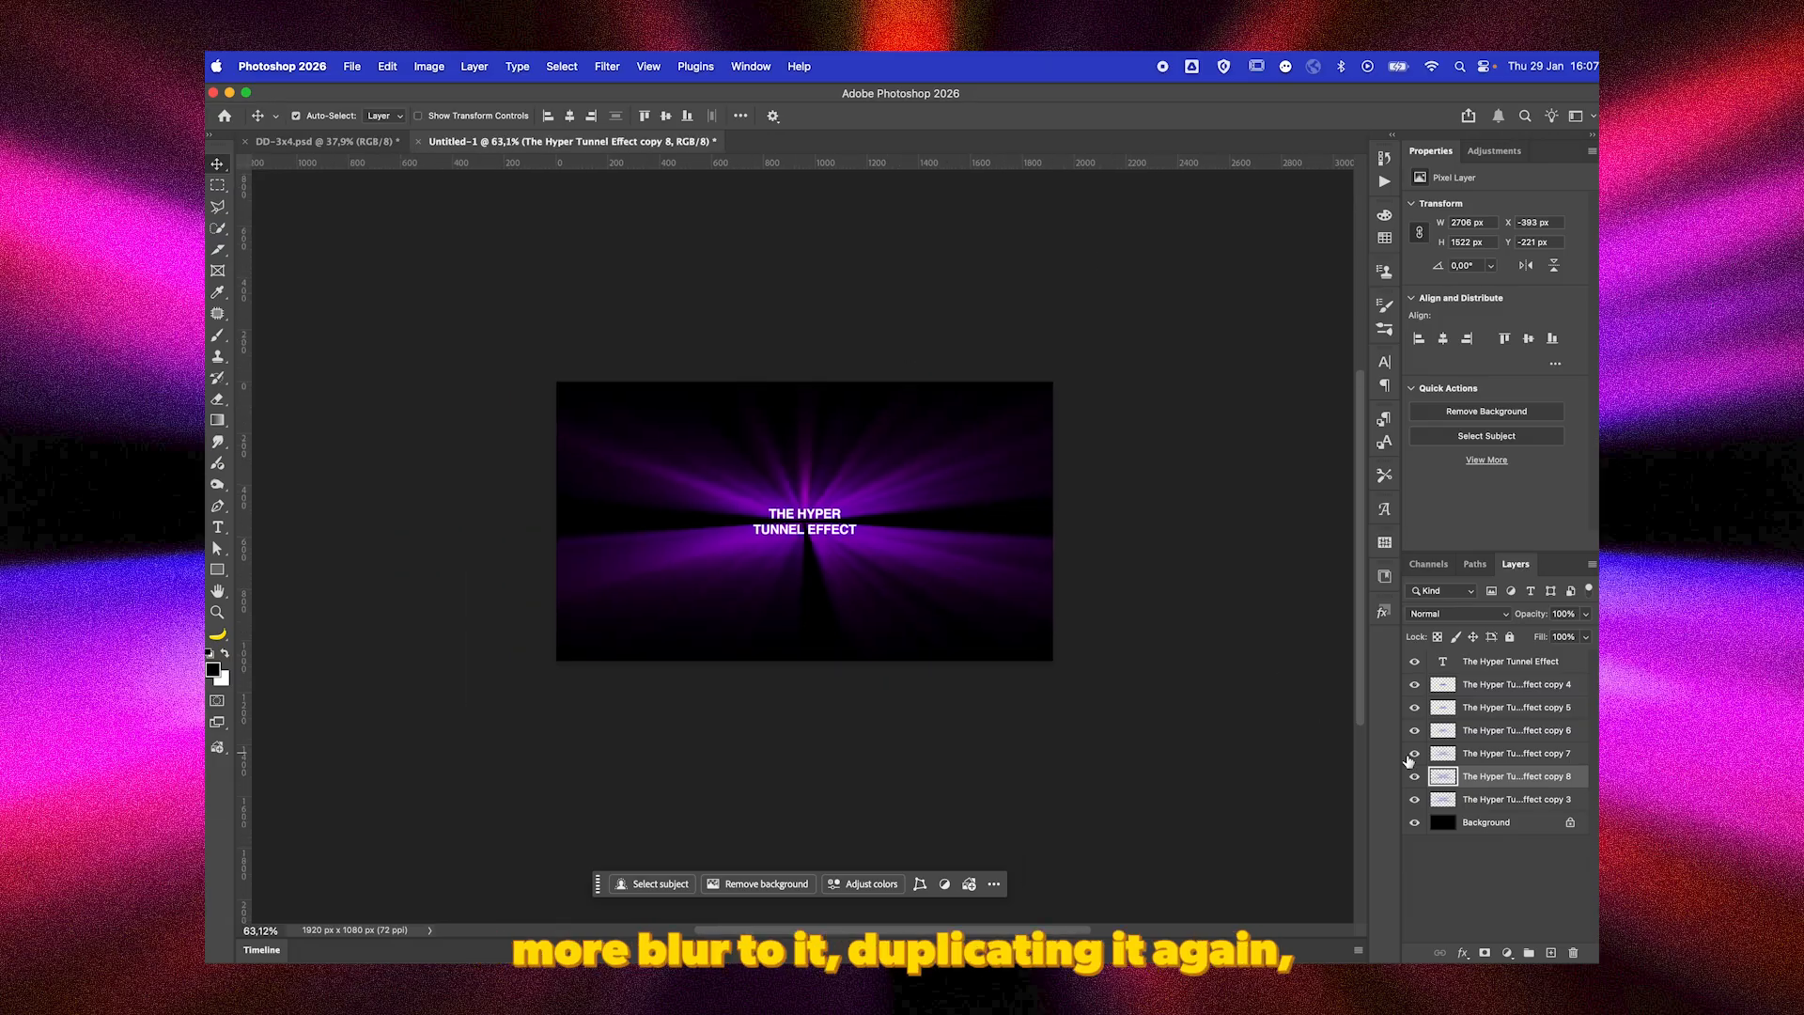
Enlarge the bottom ray layer from its centre to about 3618 by 2036 px and duplicate it.
click(1489, 798)
key(super+t)
drag(1158, 321, 1270, 245)
key(Return)
key(super+j)
key(super+t)
key(Escape)
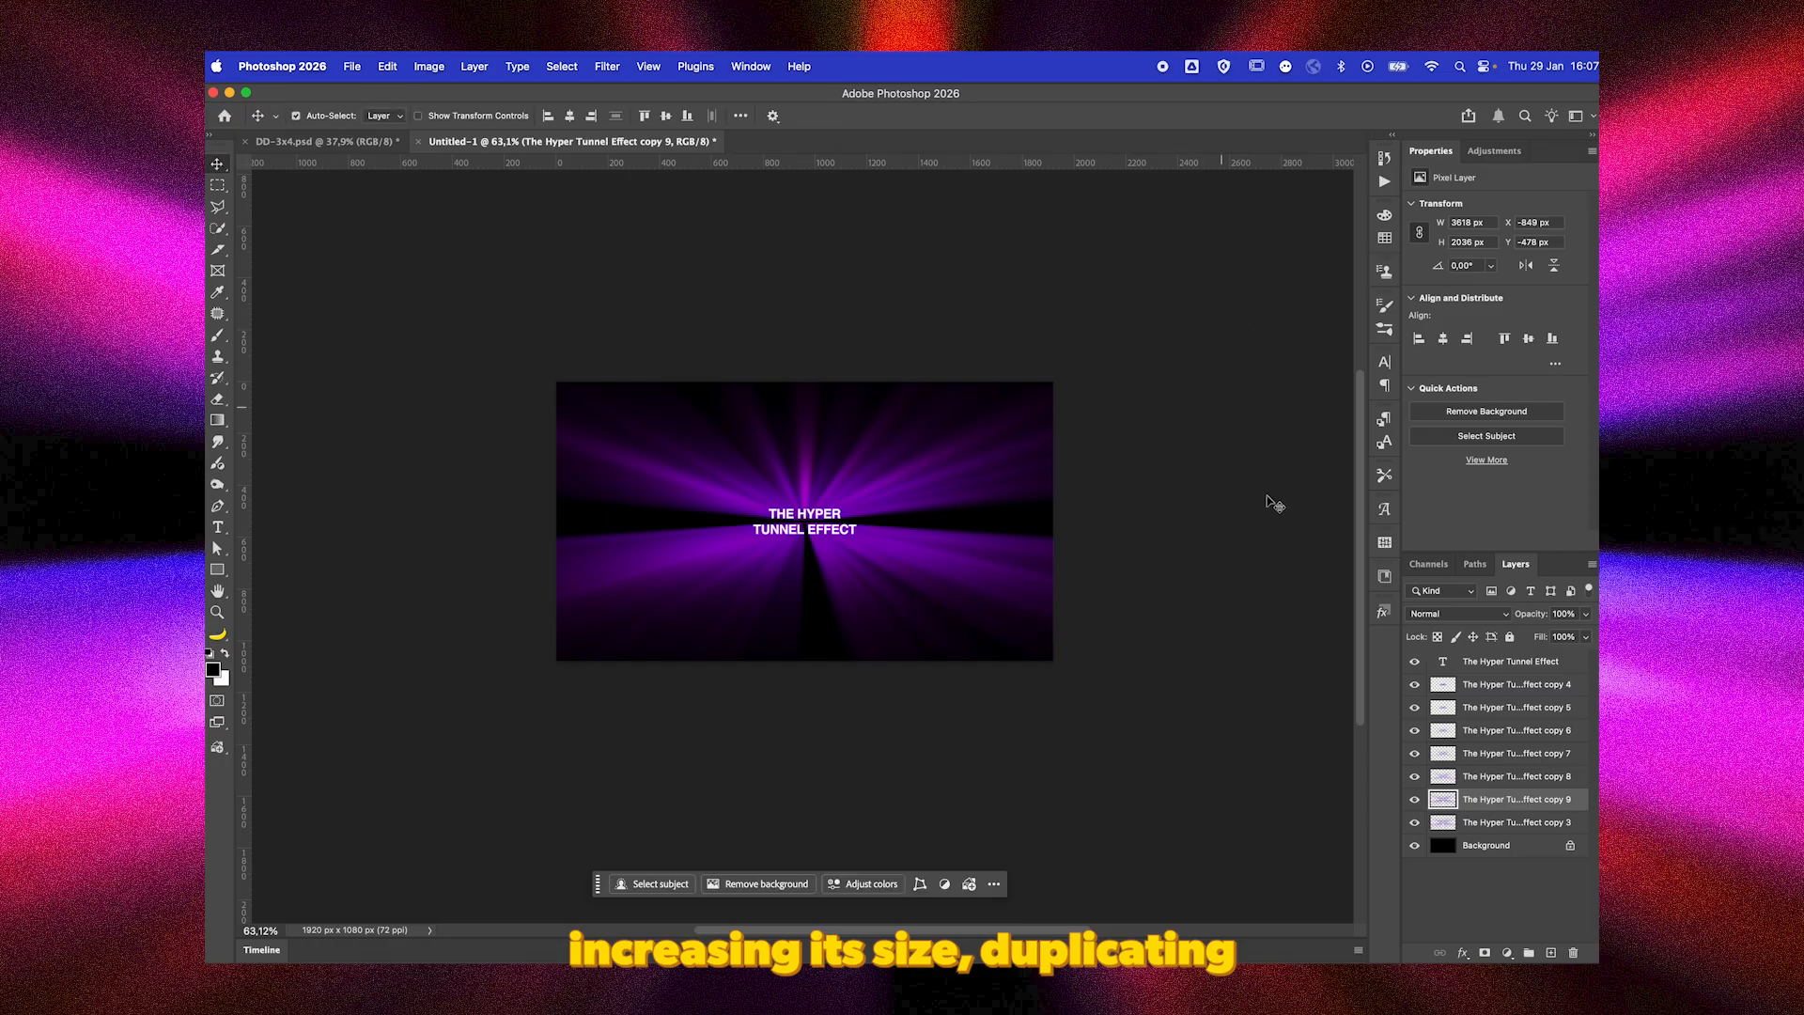
Enlarge the bottom ray layer from its centre to about 4752 by 2674 px and duplicate it.
click(1477, 827)
key(super+t)
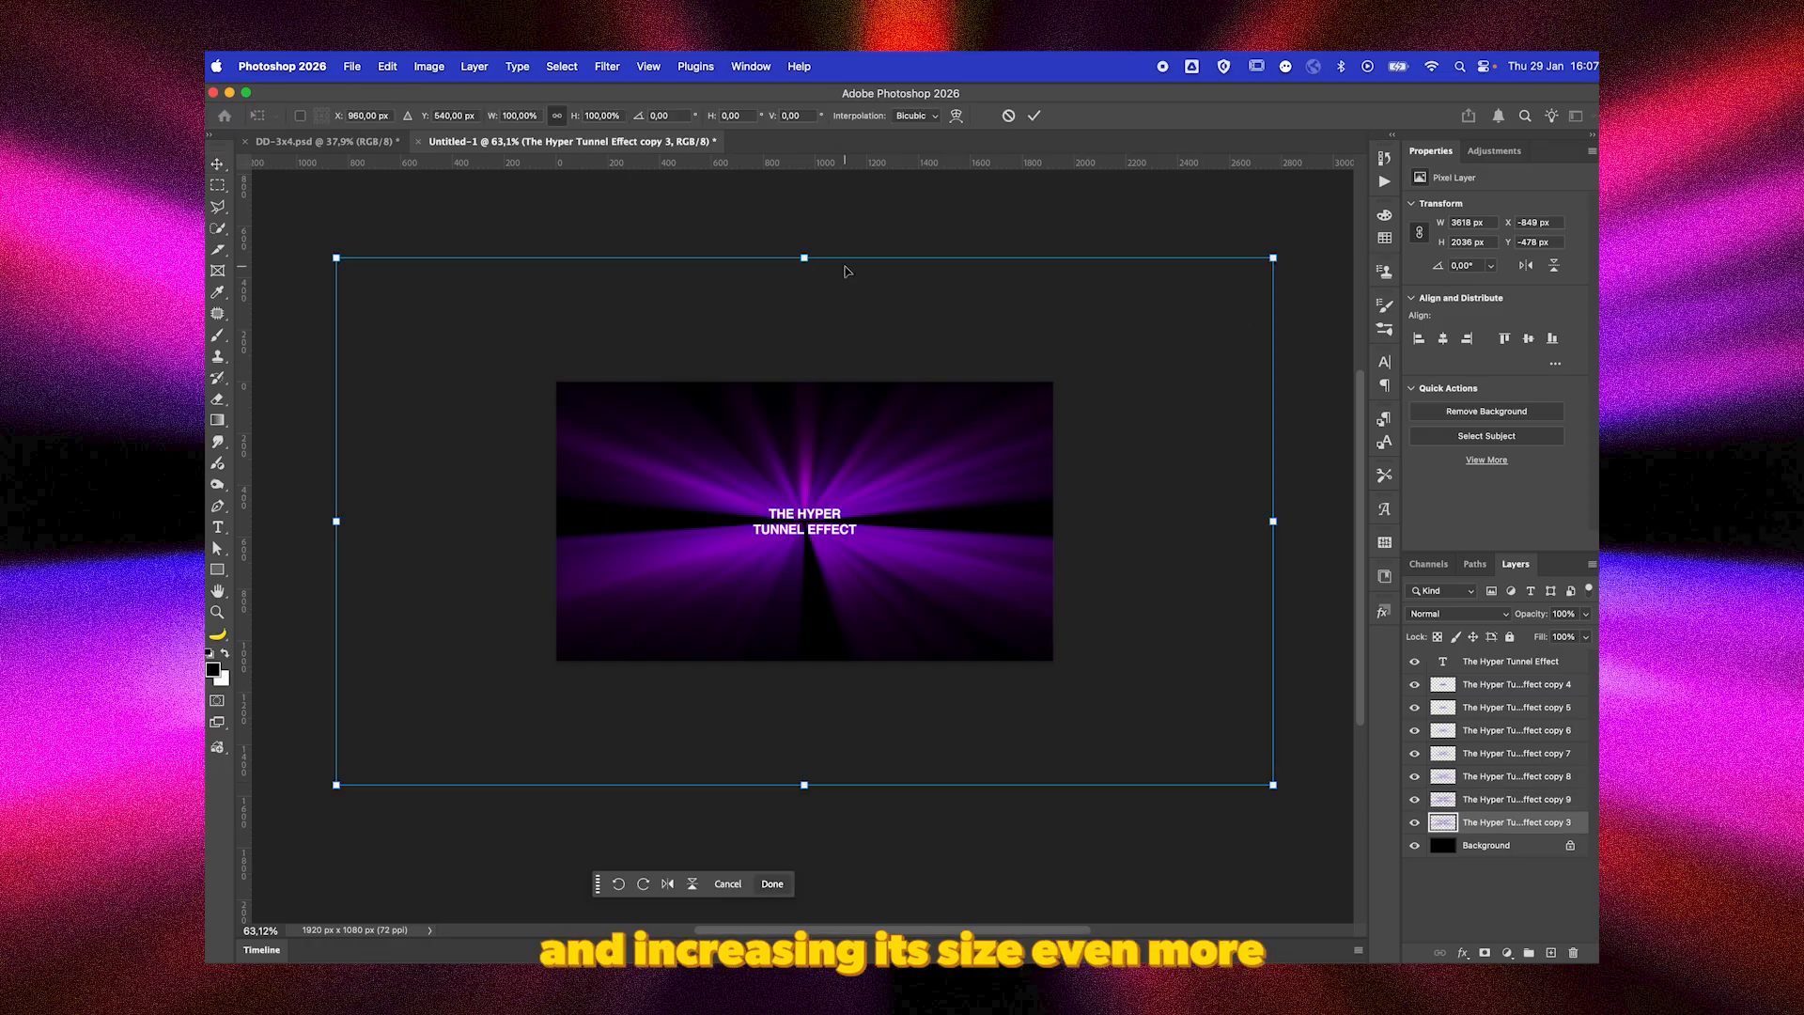
drag(802, 257, 825, 177)
key(Return)
key(super+j)
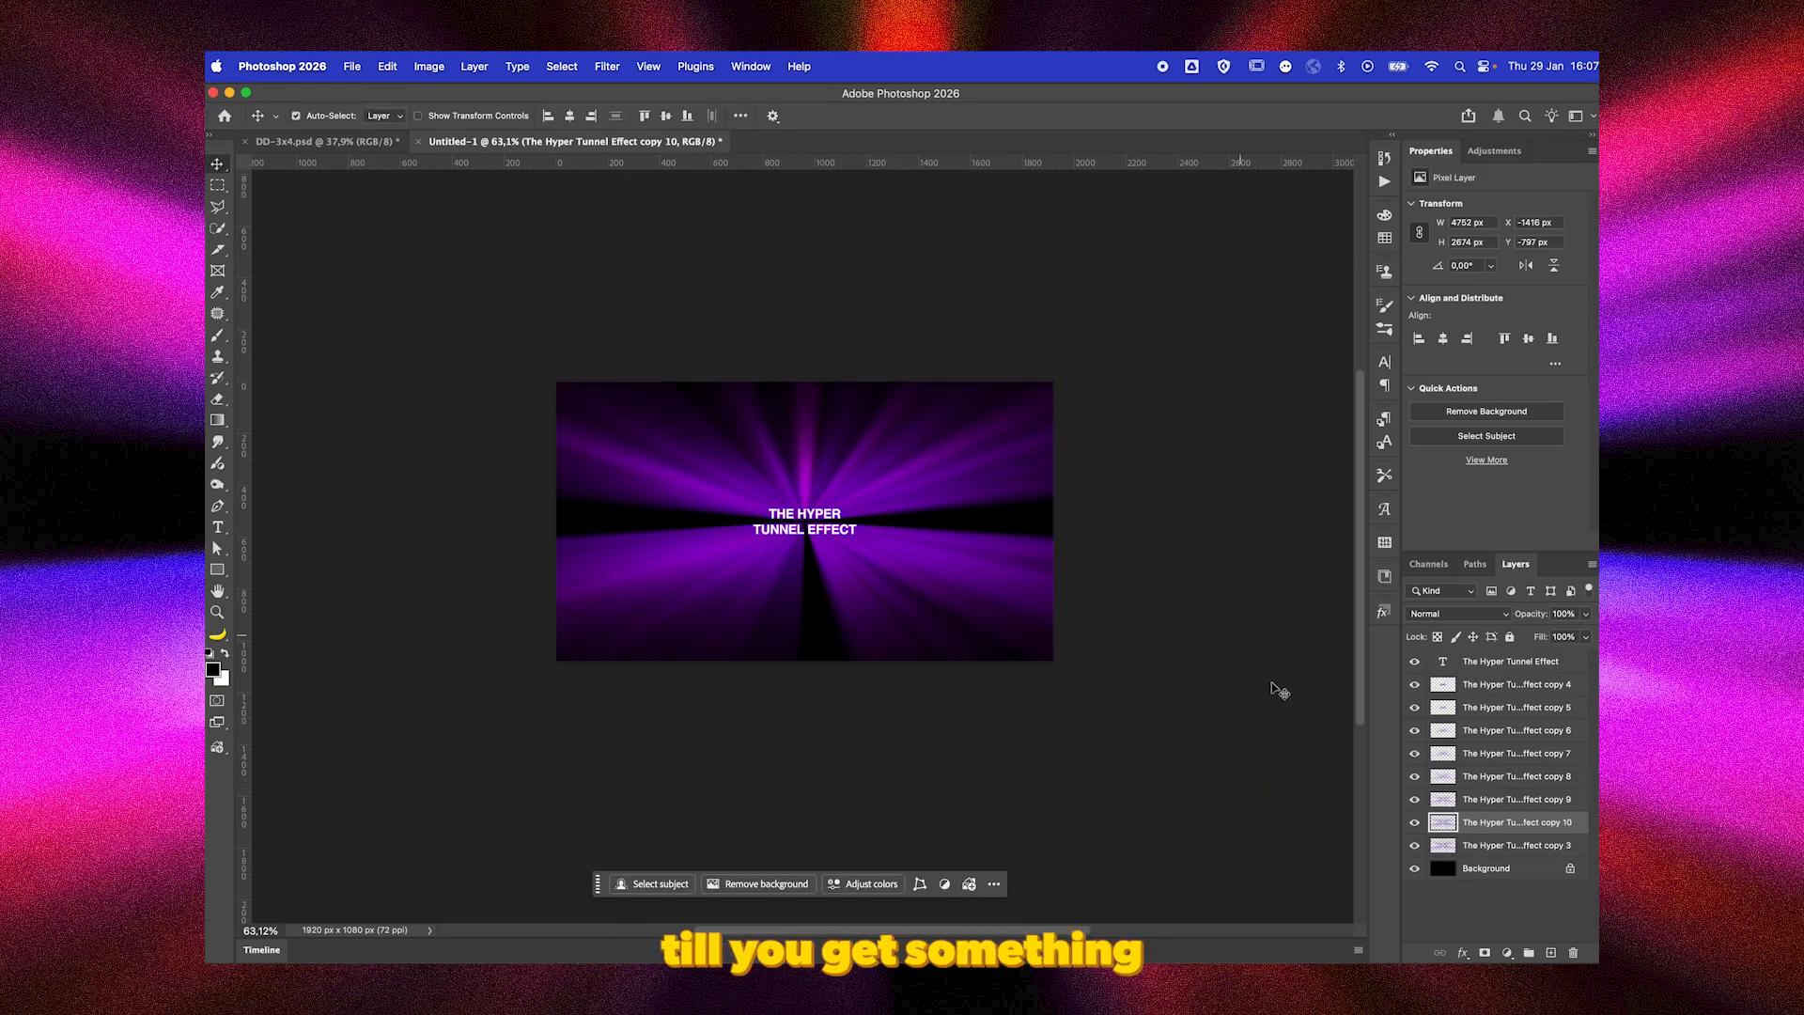
Scale the bottom ray layer up from its centre to about 10080 by 5672 px.
click(1474, 849)
key(super+t)
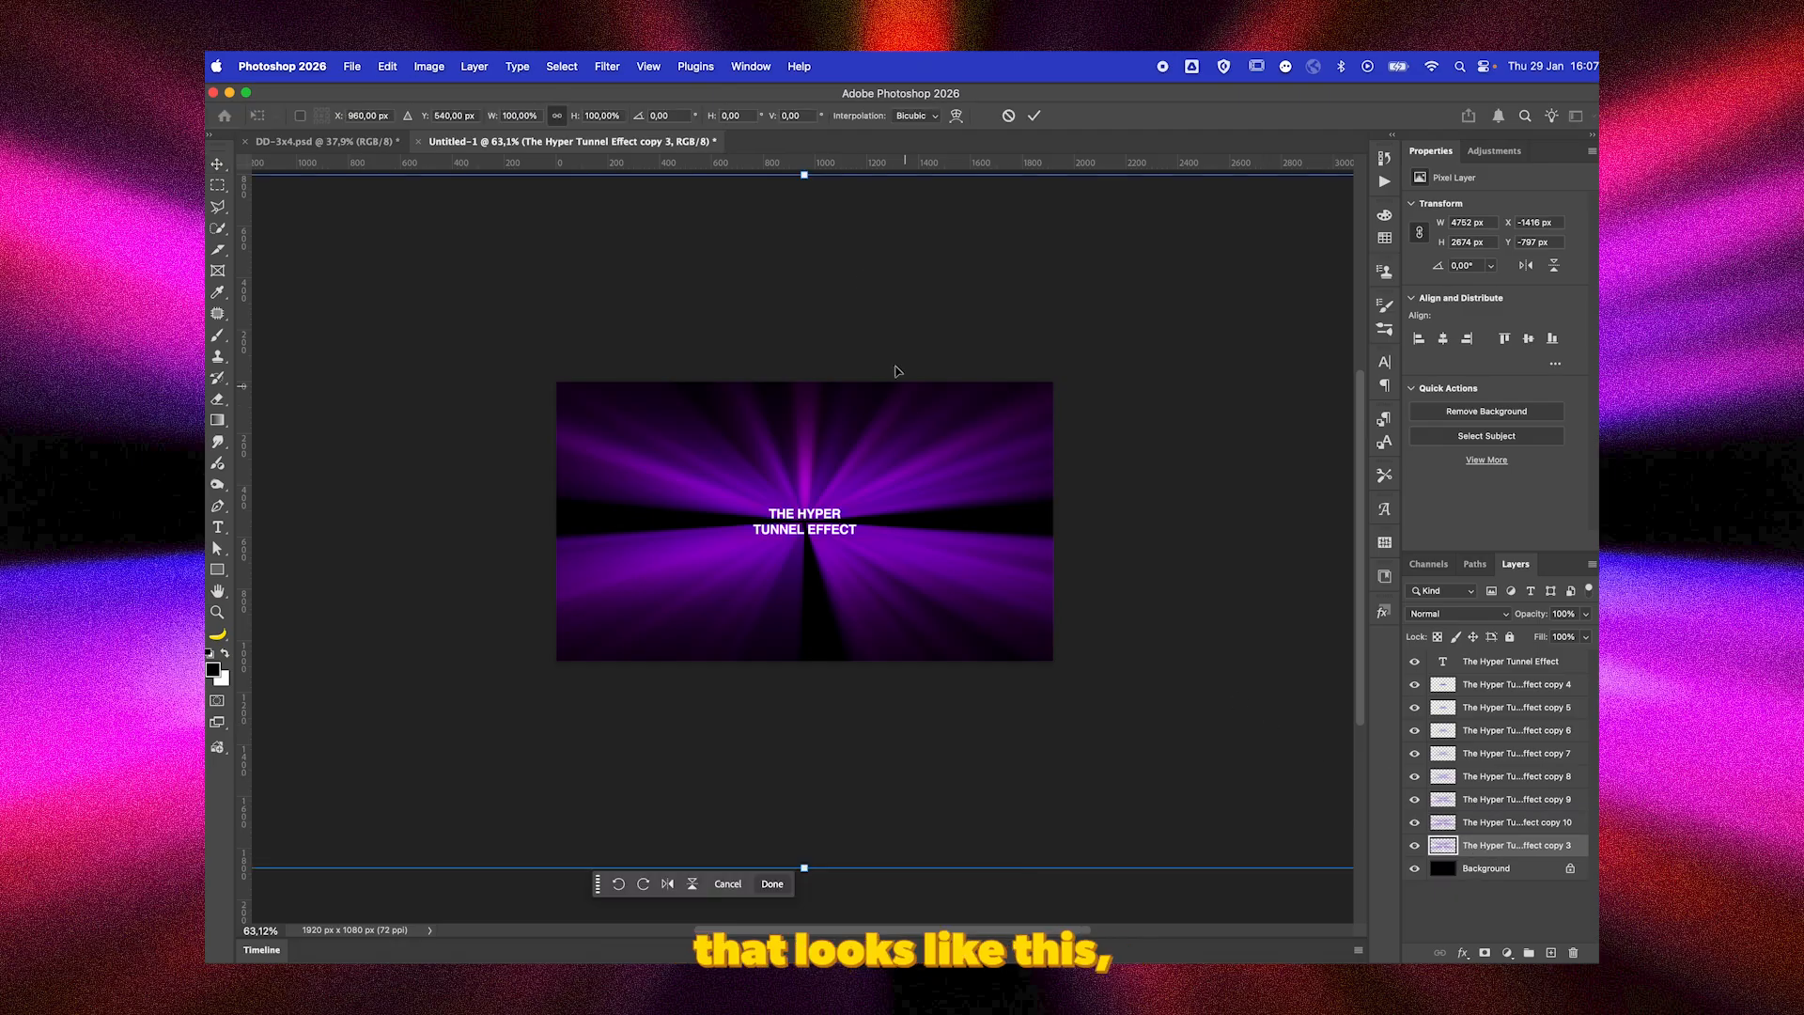
scroll(862, 279, down, 3)
drag(805, 313, 806, 235)
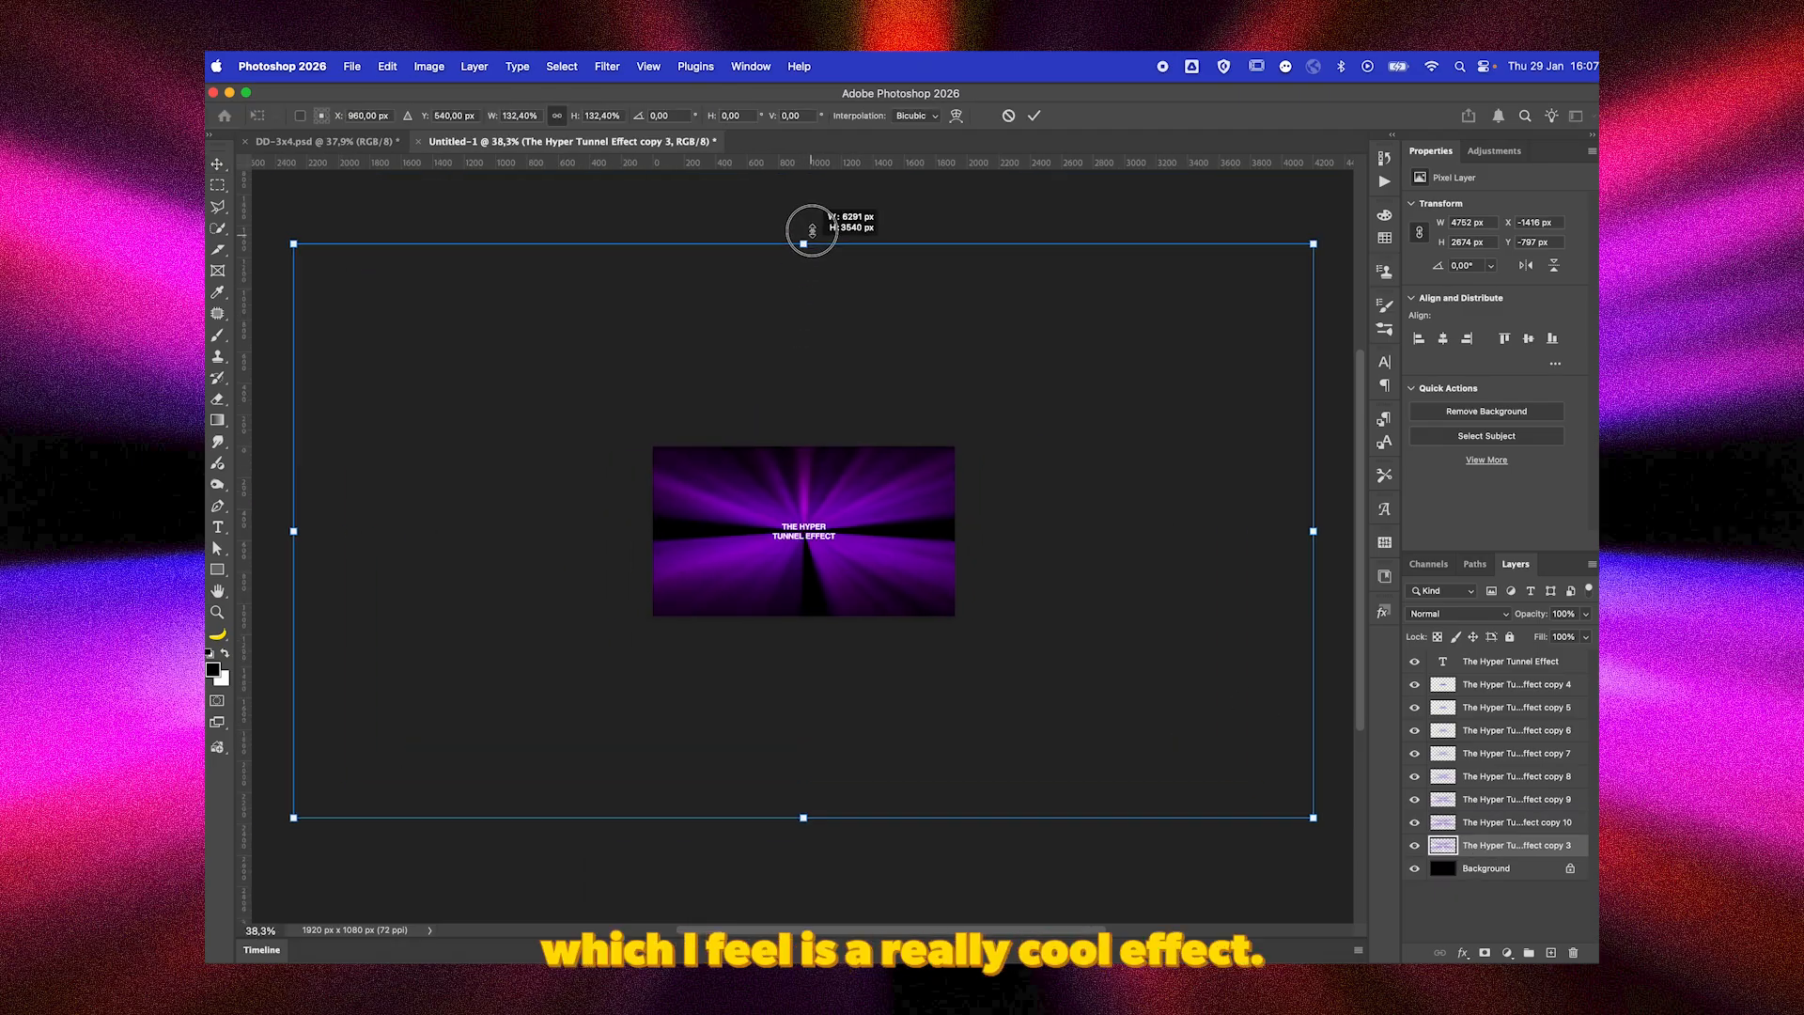
key(Return)
scroll(799, 650, up, 2)
scroll(803, 653, up, 3)
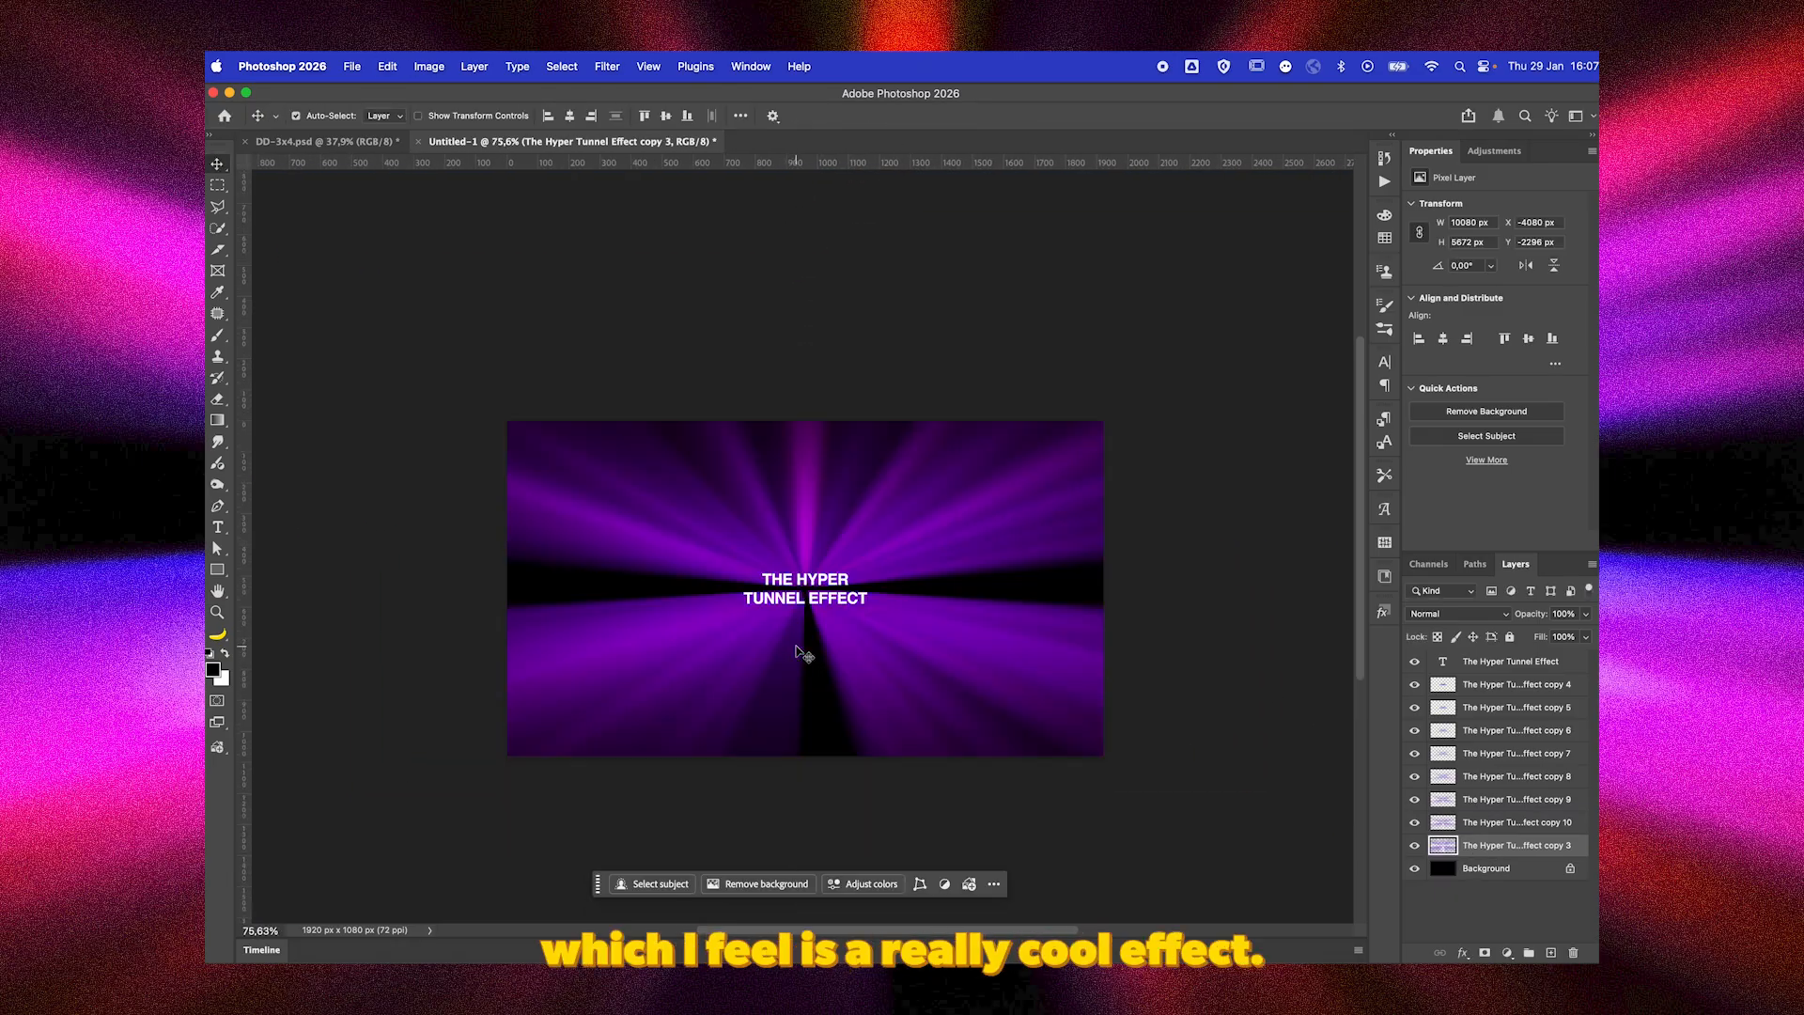
Apply a Gaussian Blur with a 2.0-pixel radius to the original text as a smart filter, and invert its colours.
click(1574, 662)
click(607, 66)
mouse_move(704, 342)
click(869, 392)
click(928, 420)
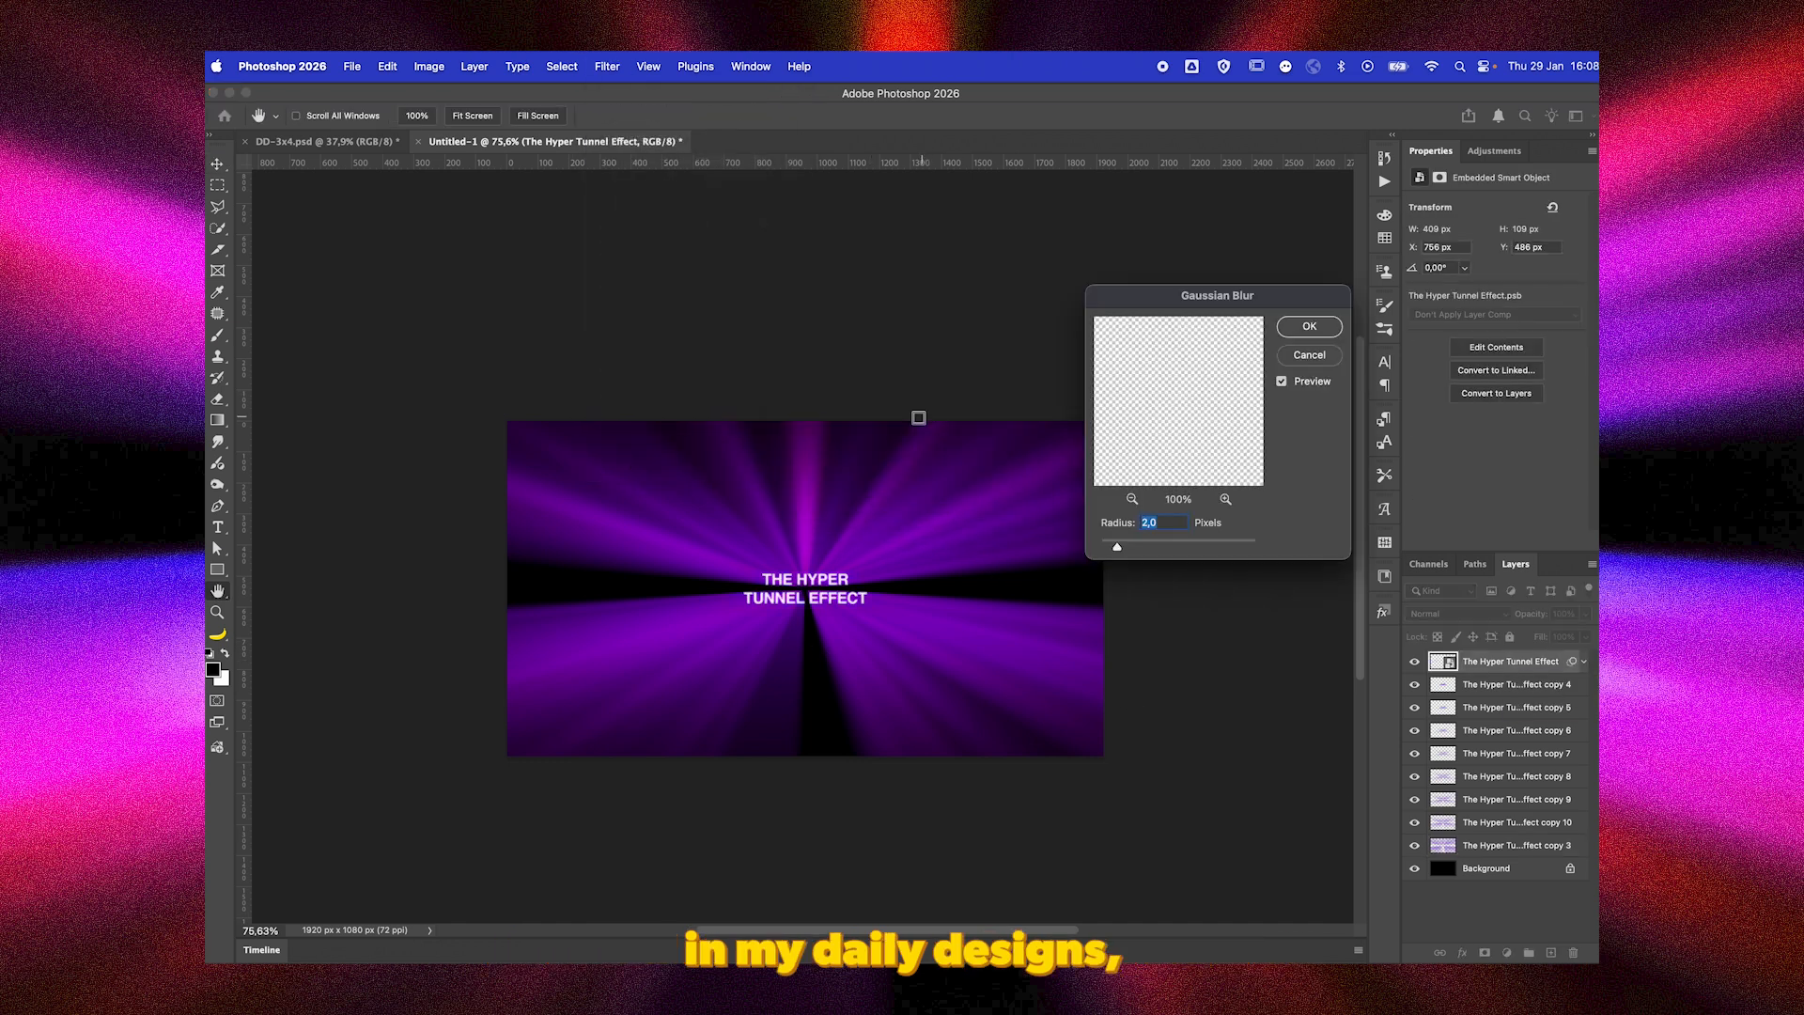
key(Return)
key(ctrl+i)
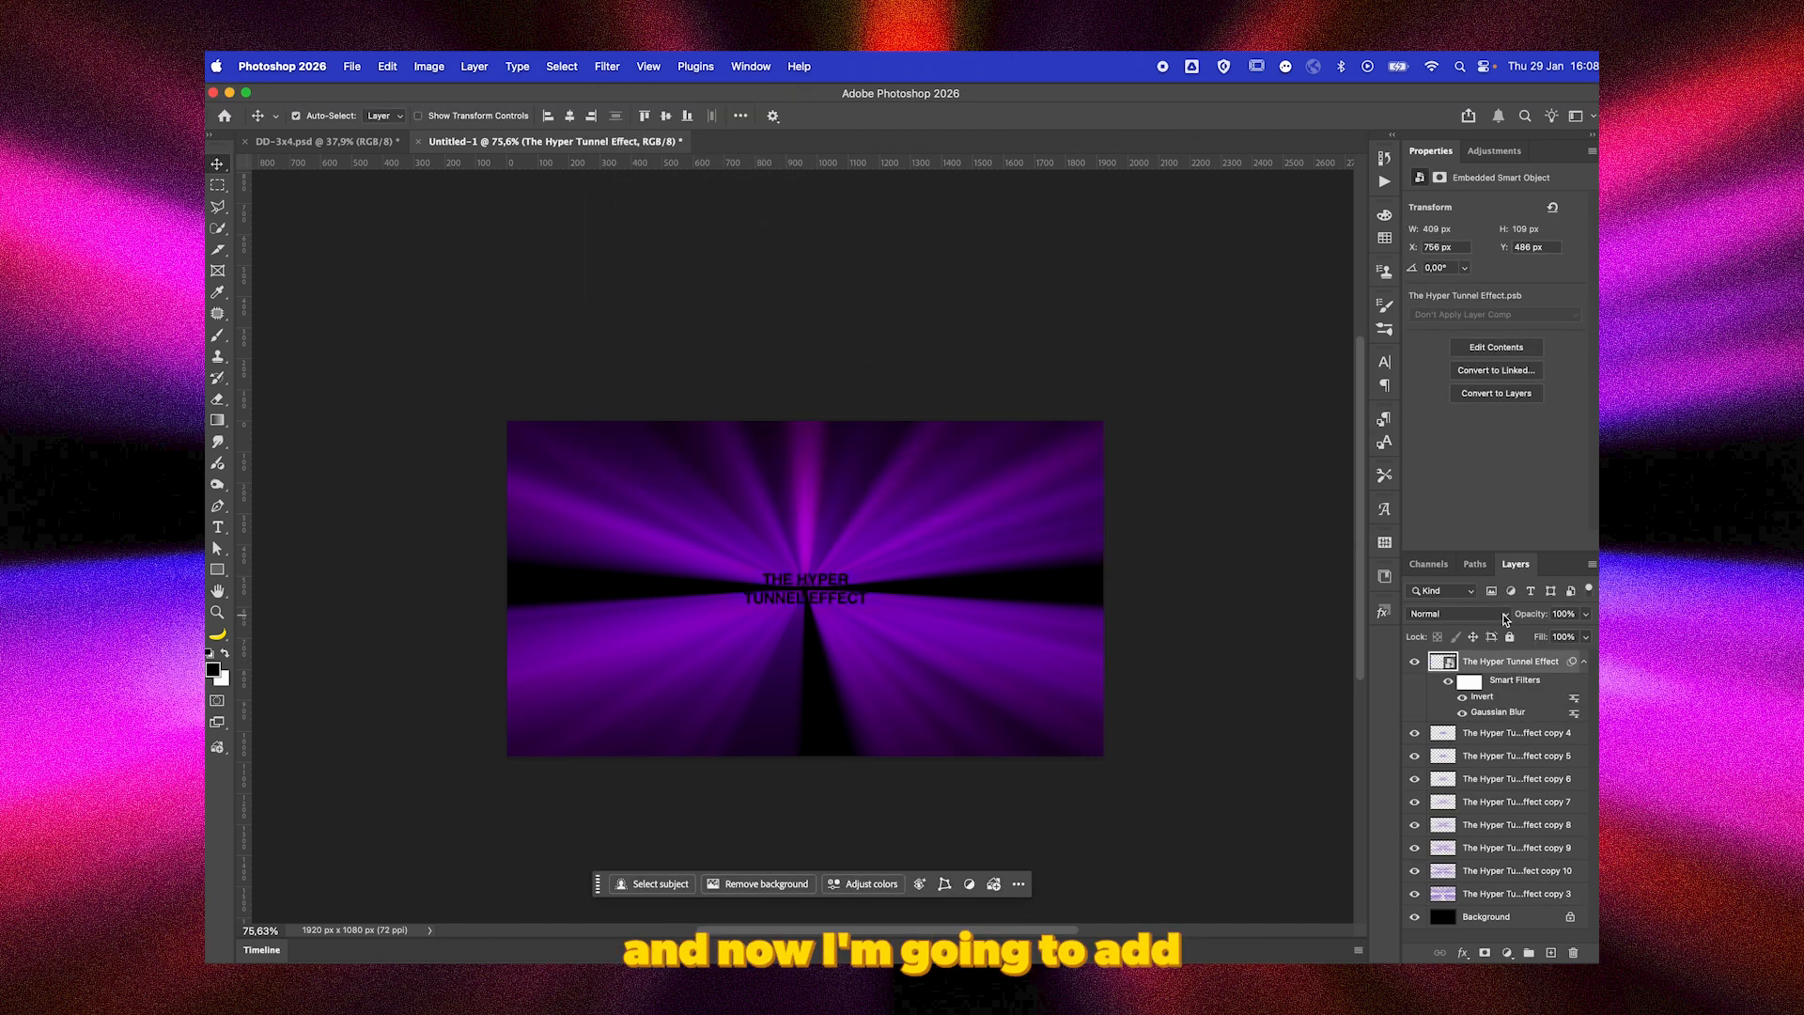
Duplicate the inverted text layer three times and collapse the smart filter lists of all four text layers.
key(ctrl+j)
key(ctrl+j)
key(ctrl+j)
click(1584, 662)
click(1584, 684)
click(1585, 707)
click(1584, 730)
Group the four inverted text layers together.
click(1504, 732)
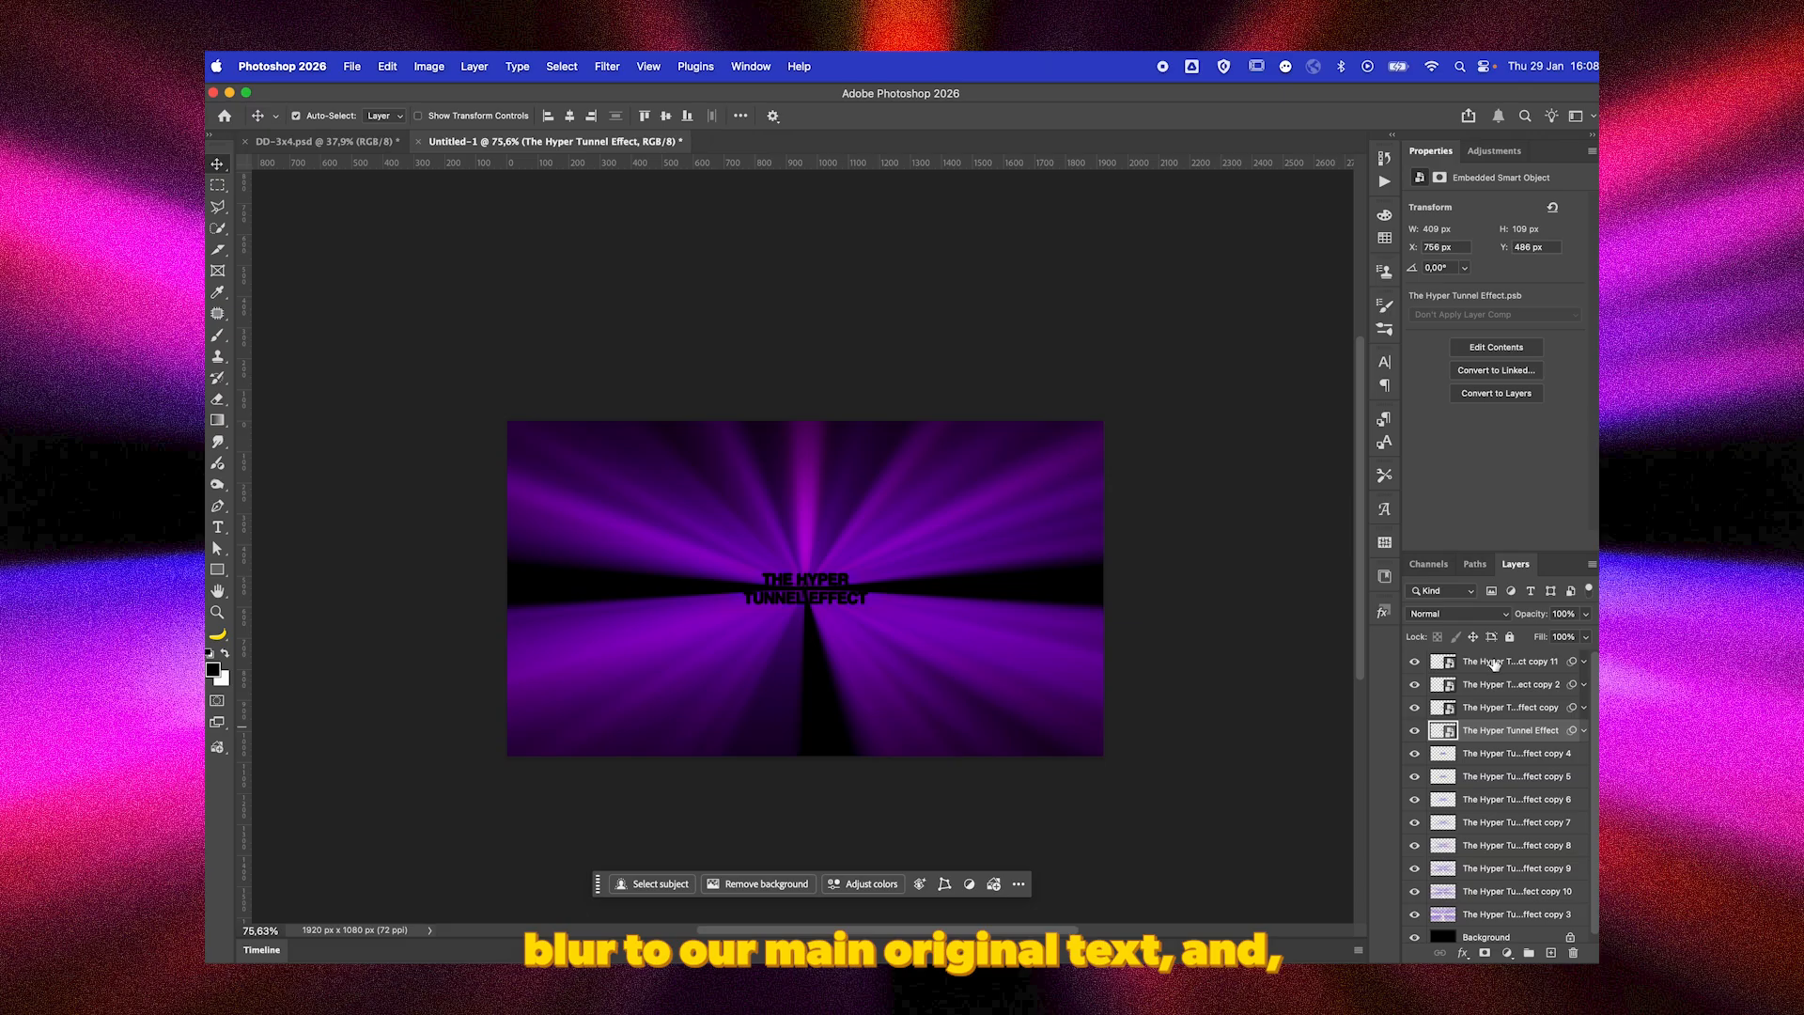
shift+click(1495, 662)
key(ctrl+g)
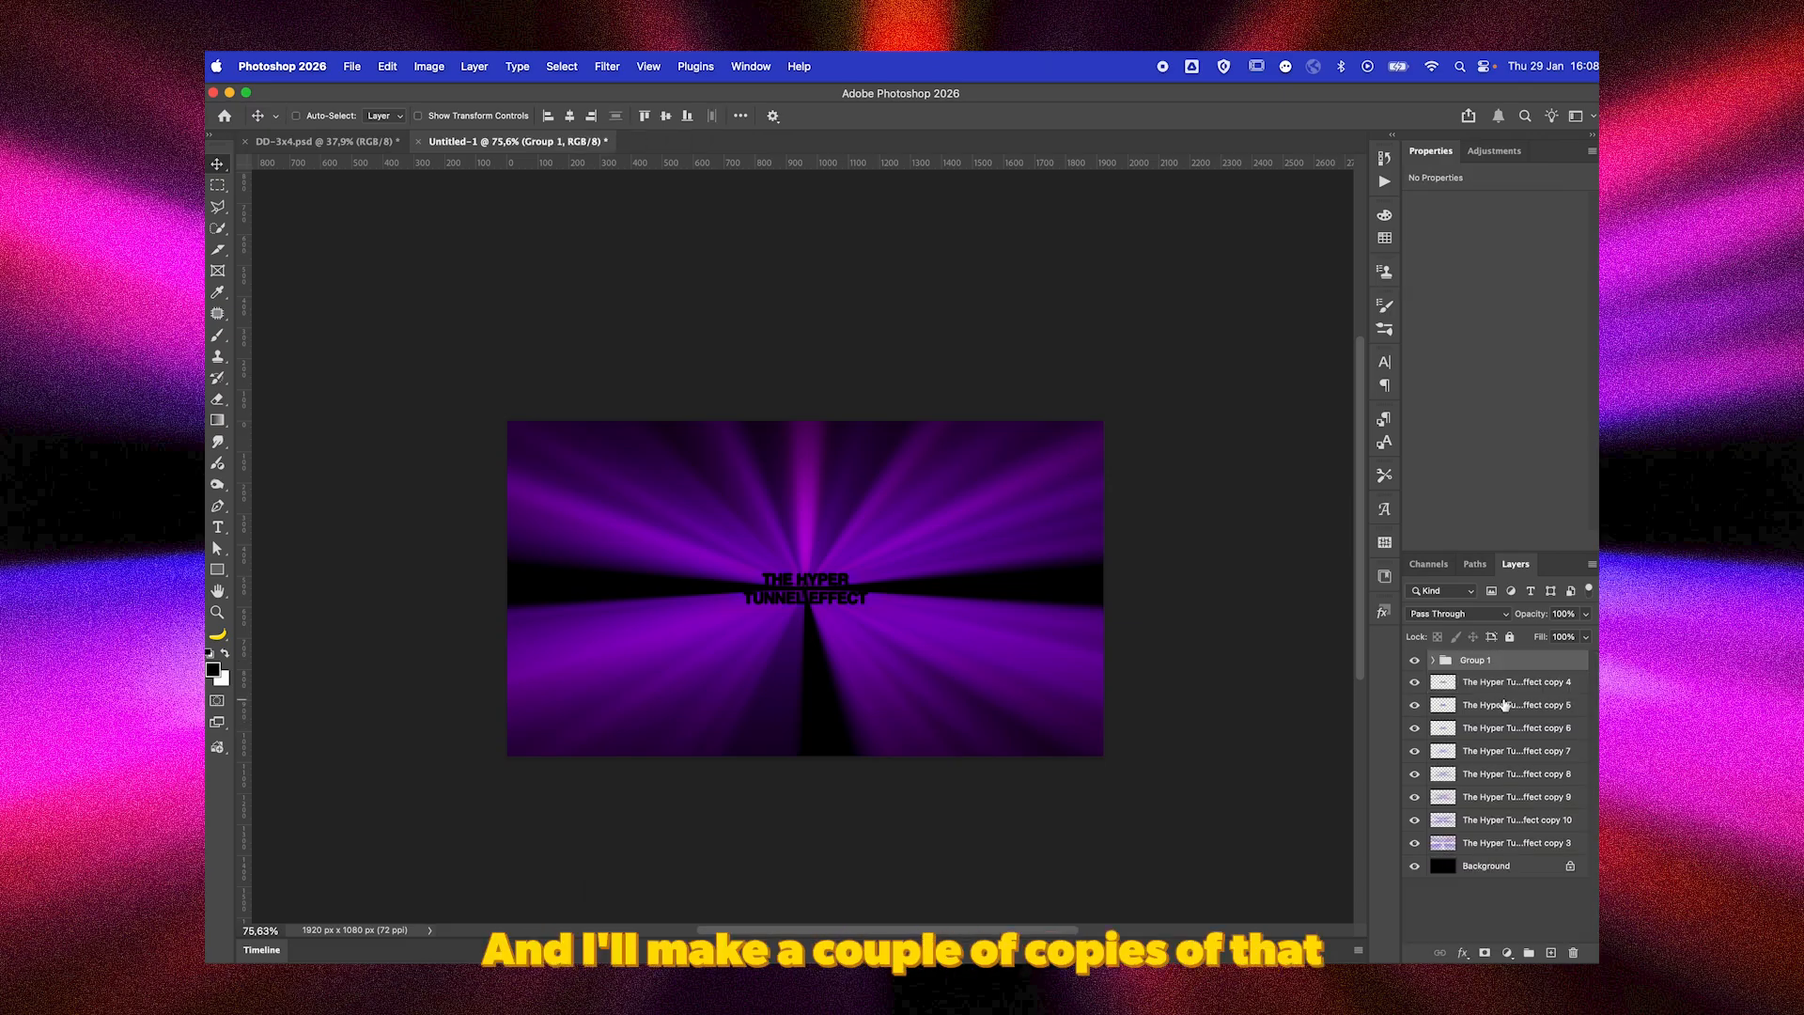
Turn off the green channel in the blending options of the topmost ray layer, The Hyper Tunnel Effect copy 4.
click(1499, 684)
double_click(1584, 685)
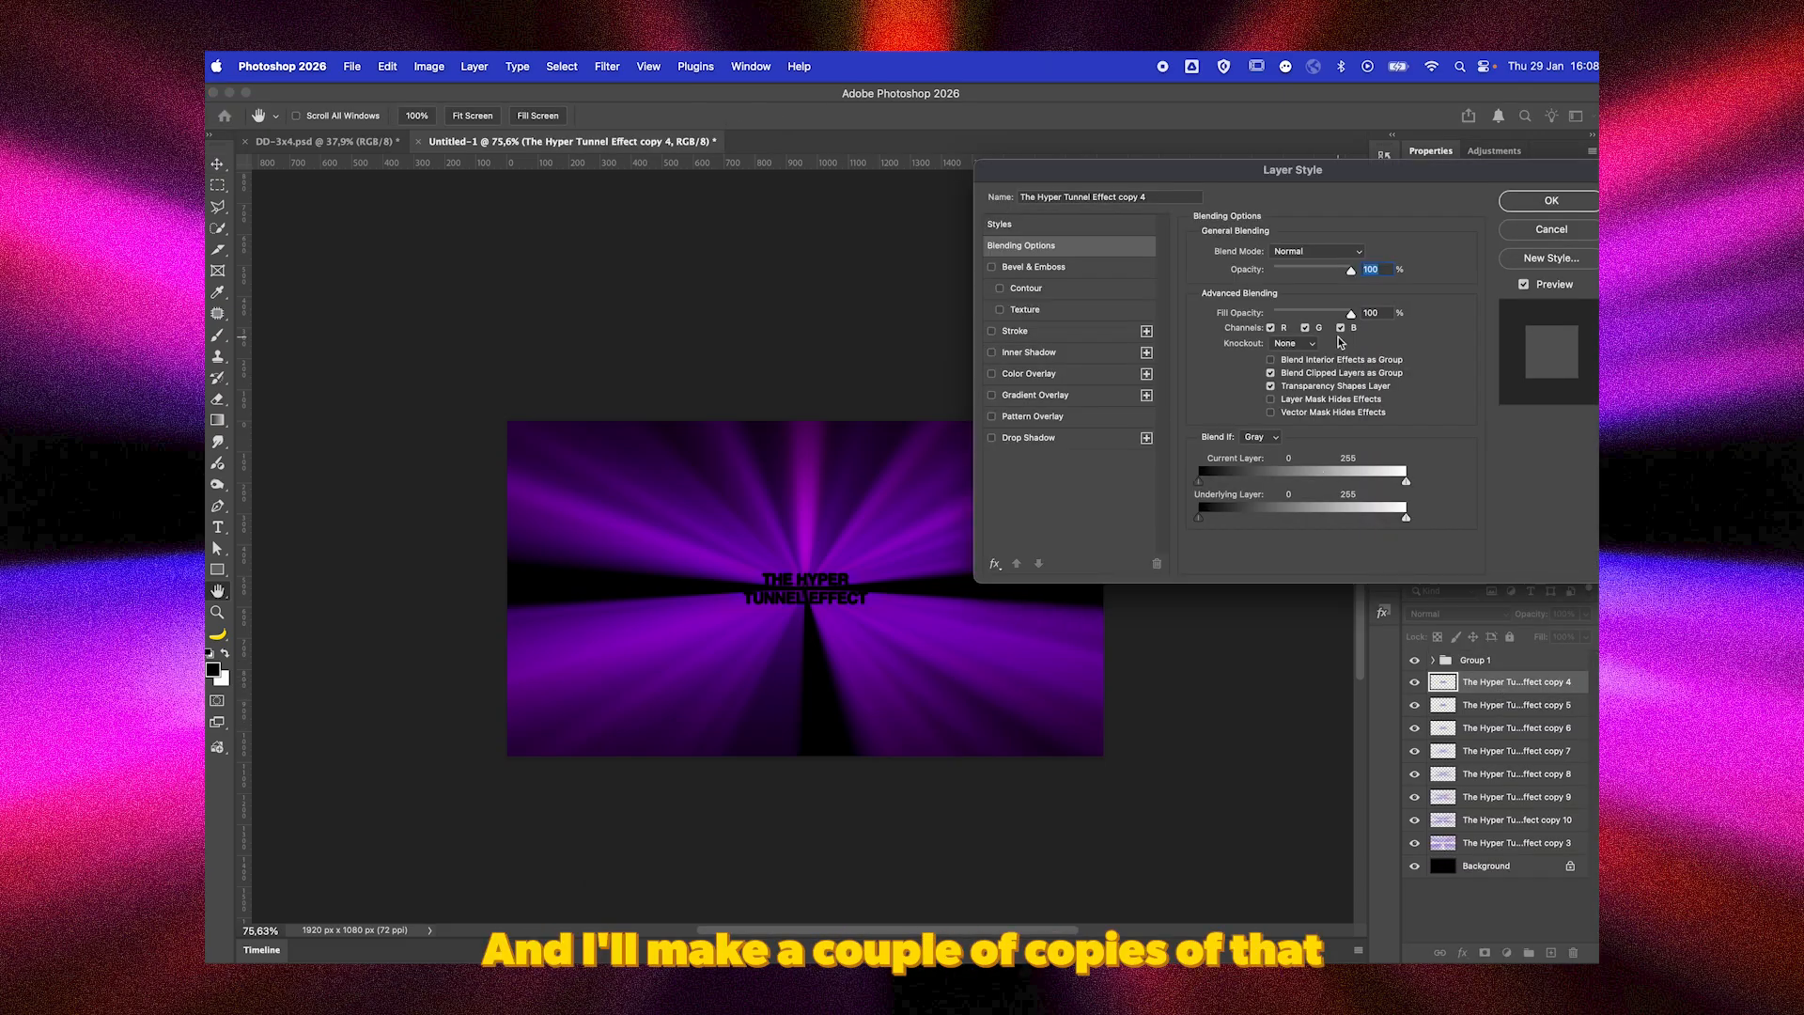
click(1306, 328)
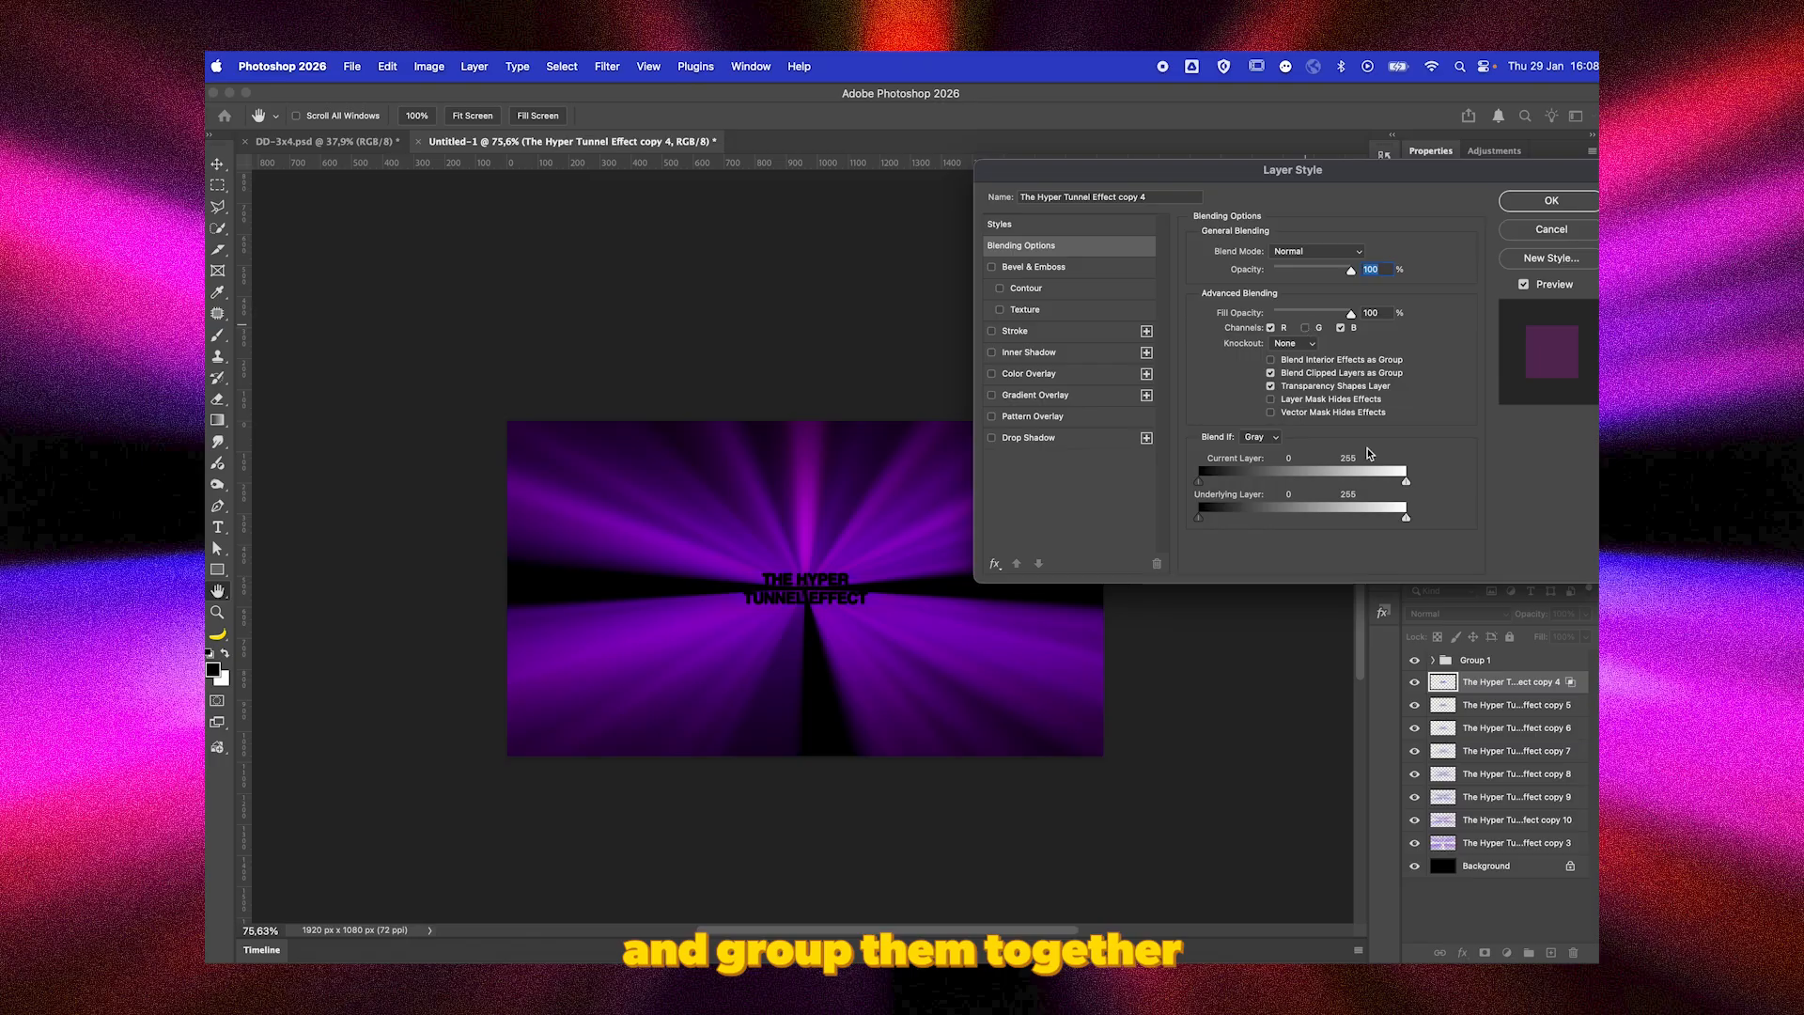
key(Return)
Turn off the green and blue channels in the blending options of the bottom ray layer, The Hyper Tunnel Effect copy 3.
double_click(1579, 854)
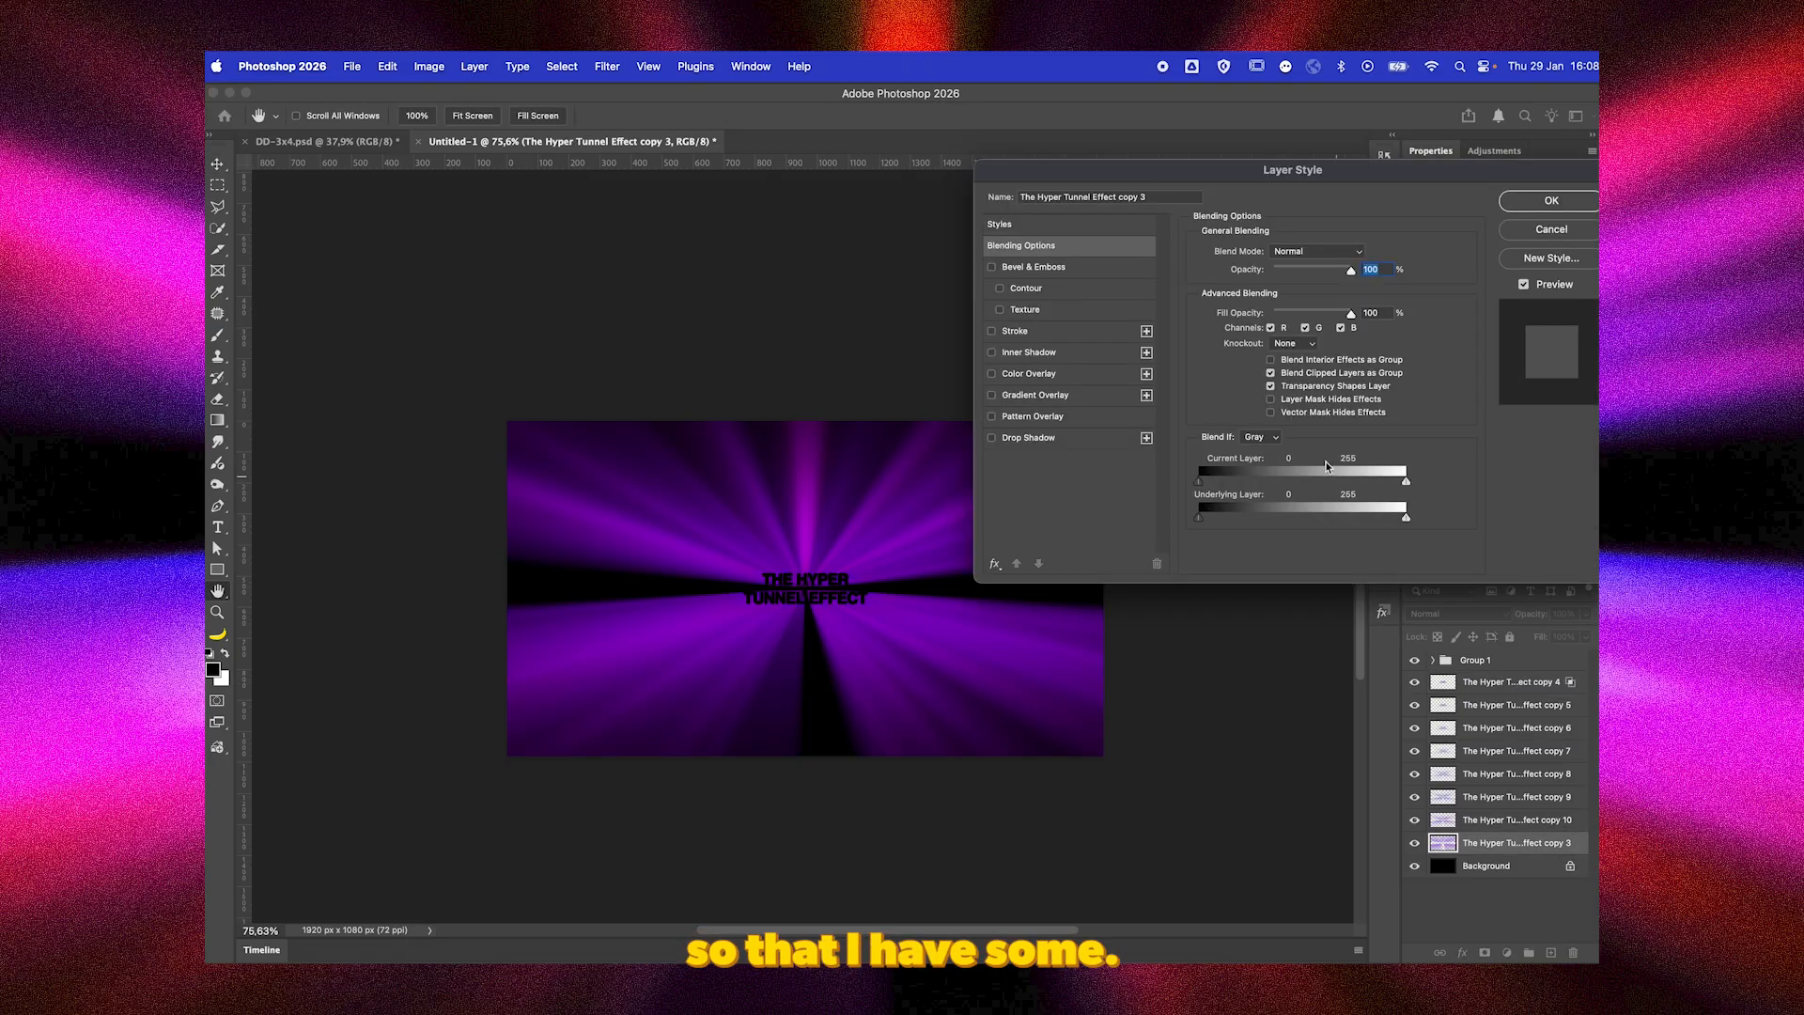
click(1306, 328)
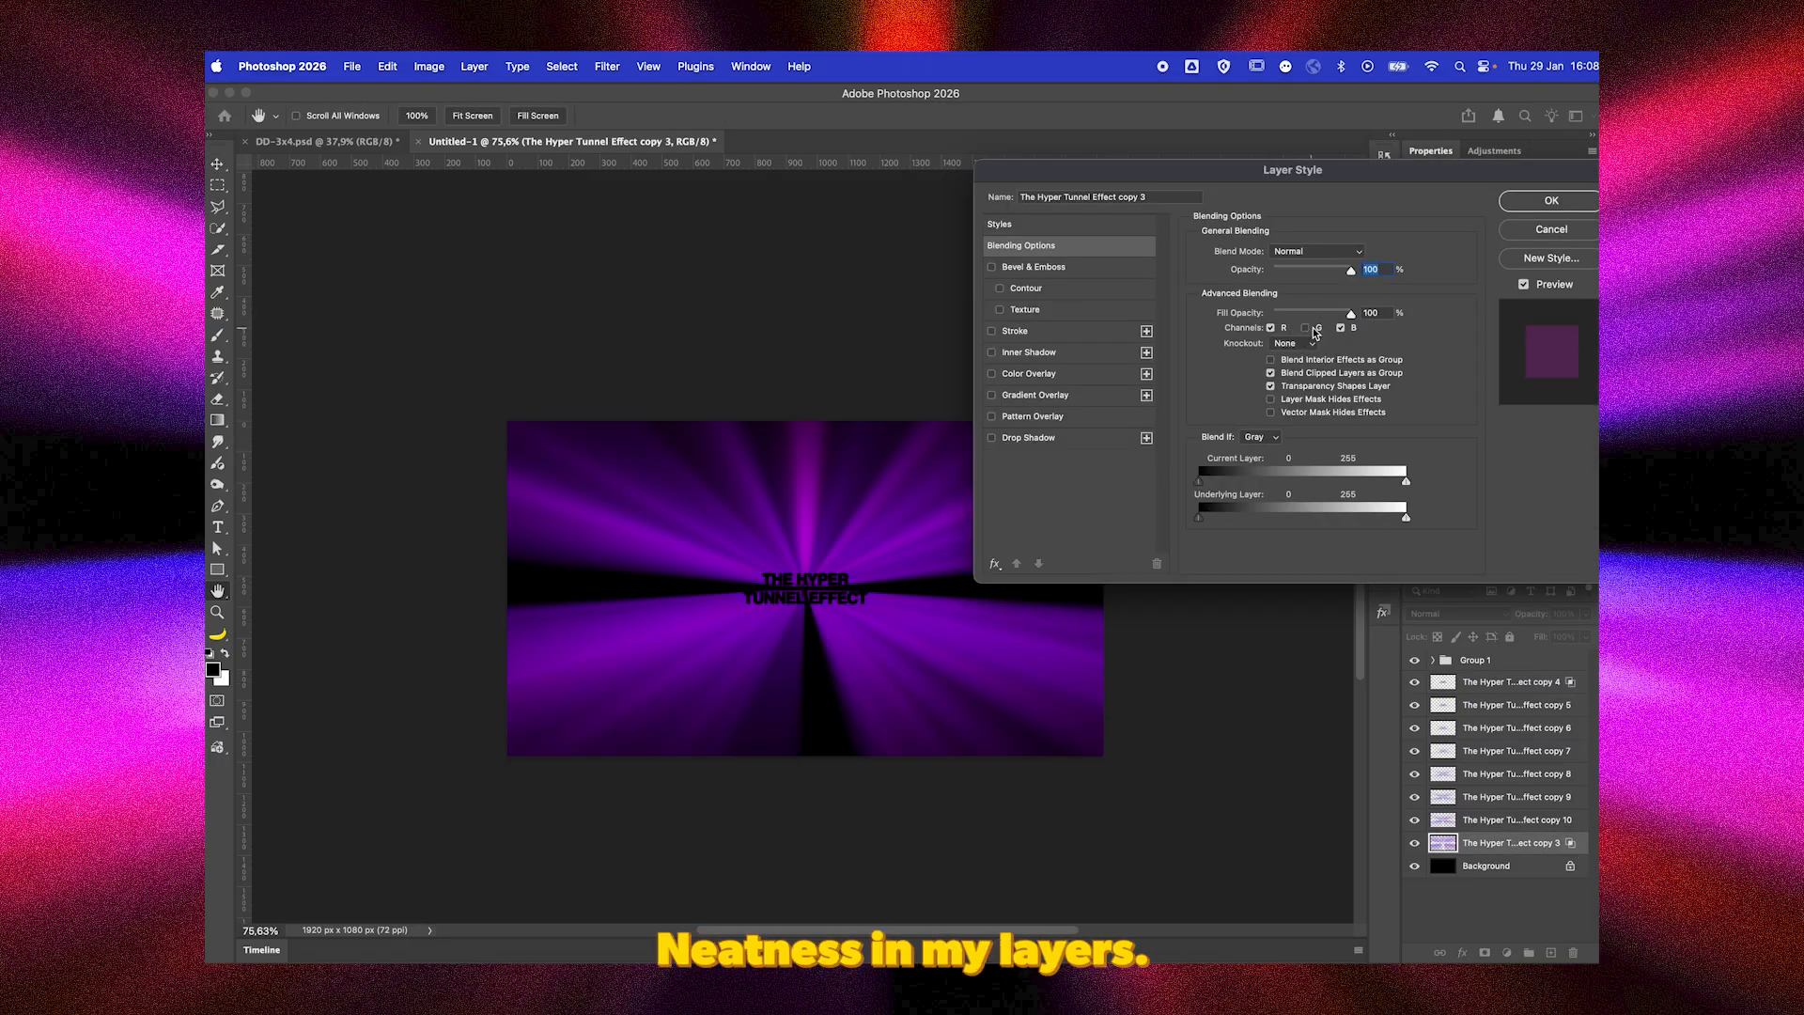
click(1343, 329)
key(Return)
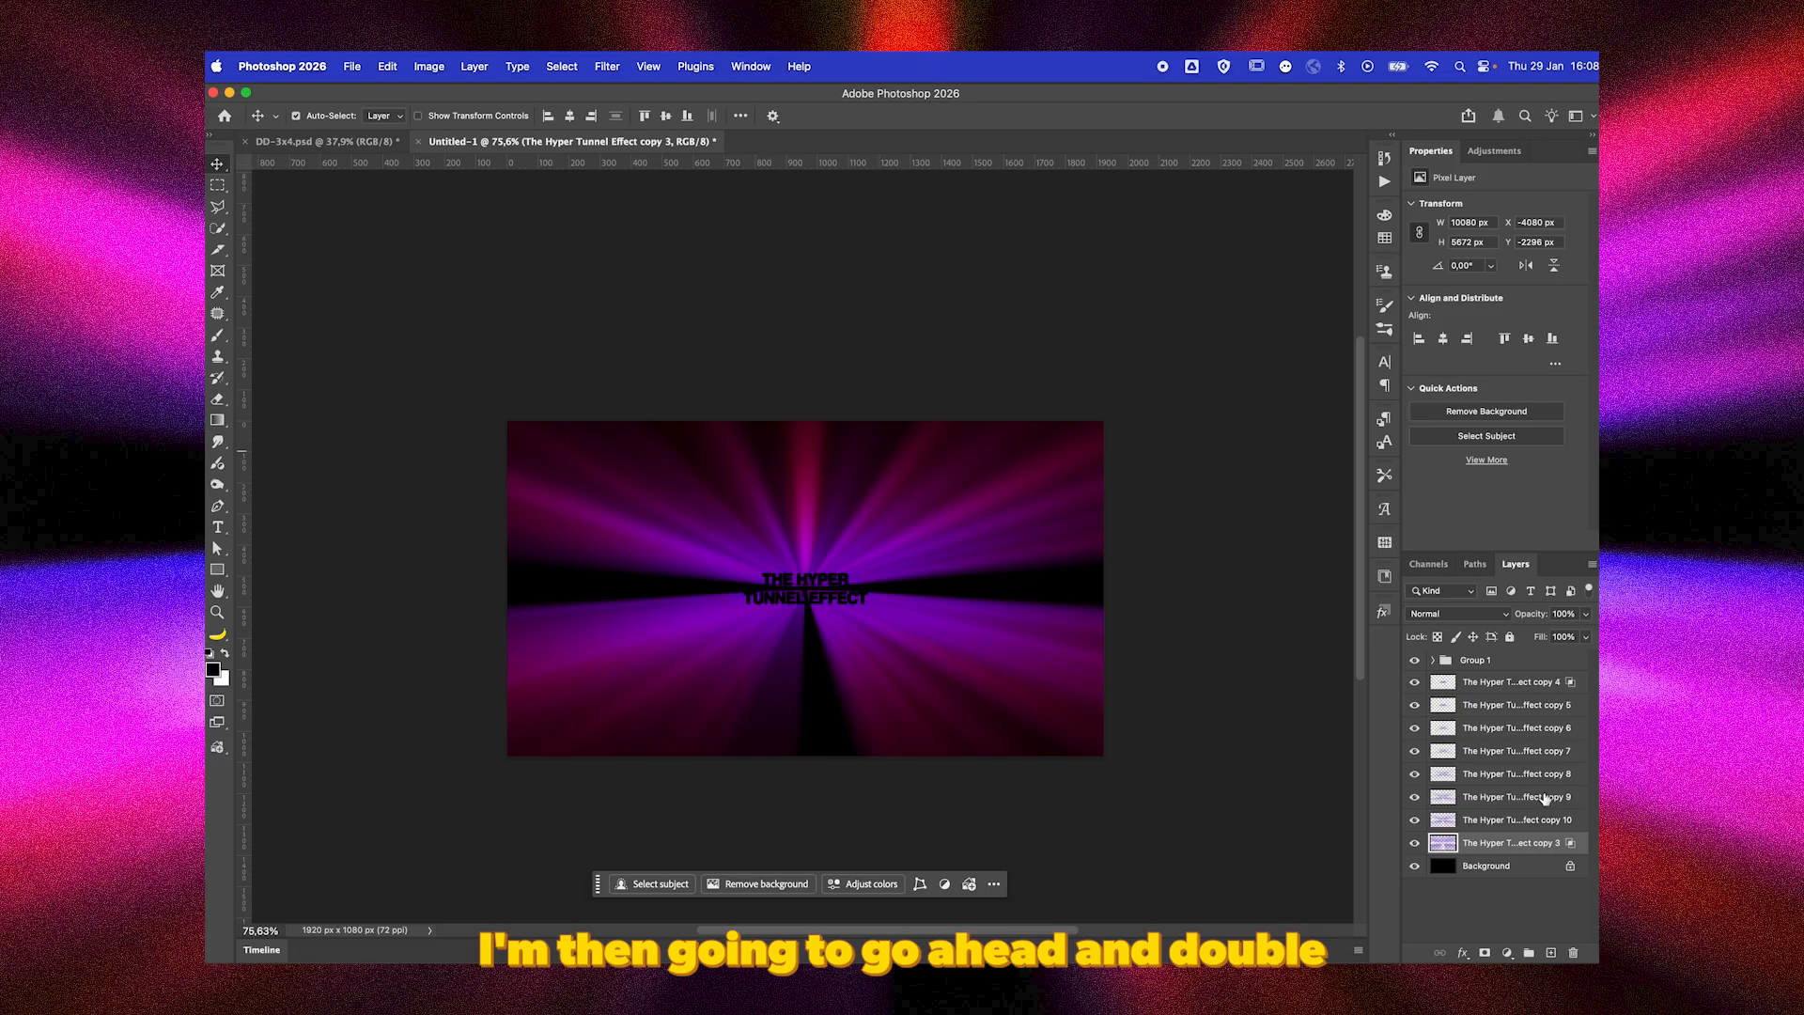
Turn off the red and green channels in the blending options of the ray layer The Hyper Tunnel Effect copy 10.
double_click(1591, 821)
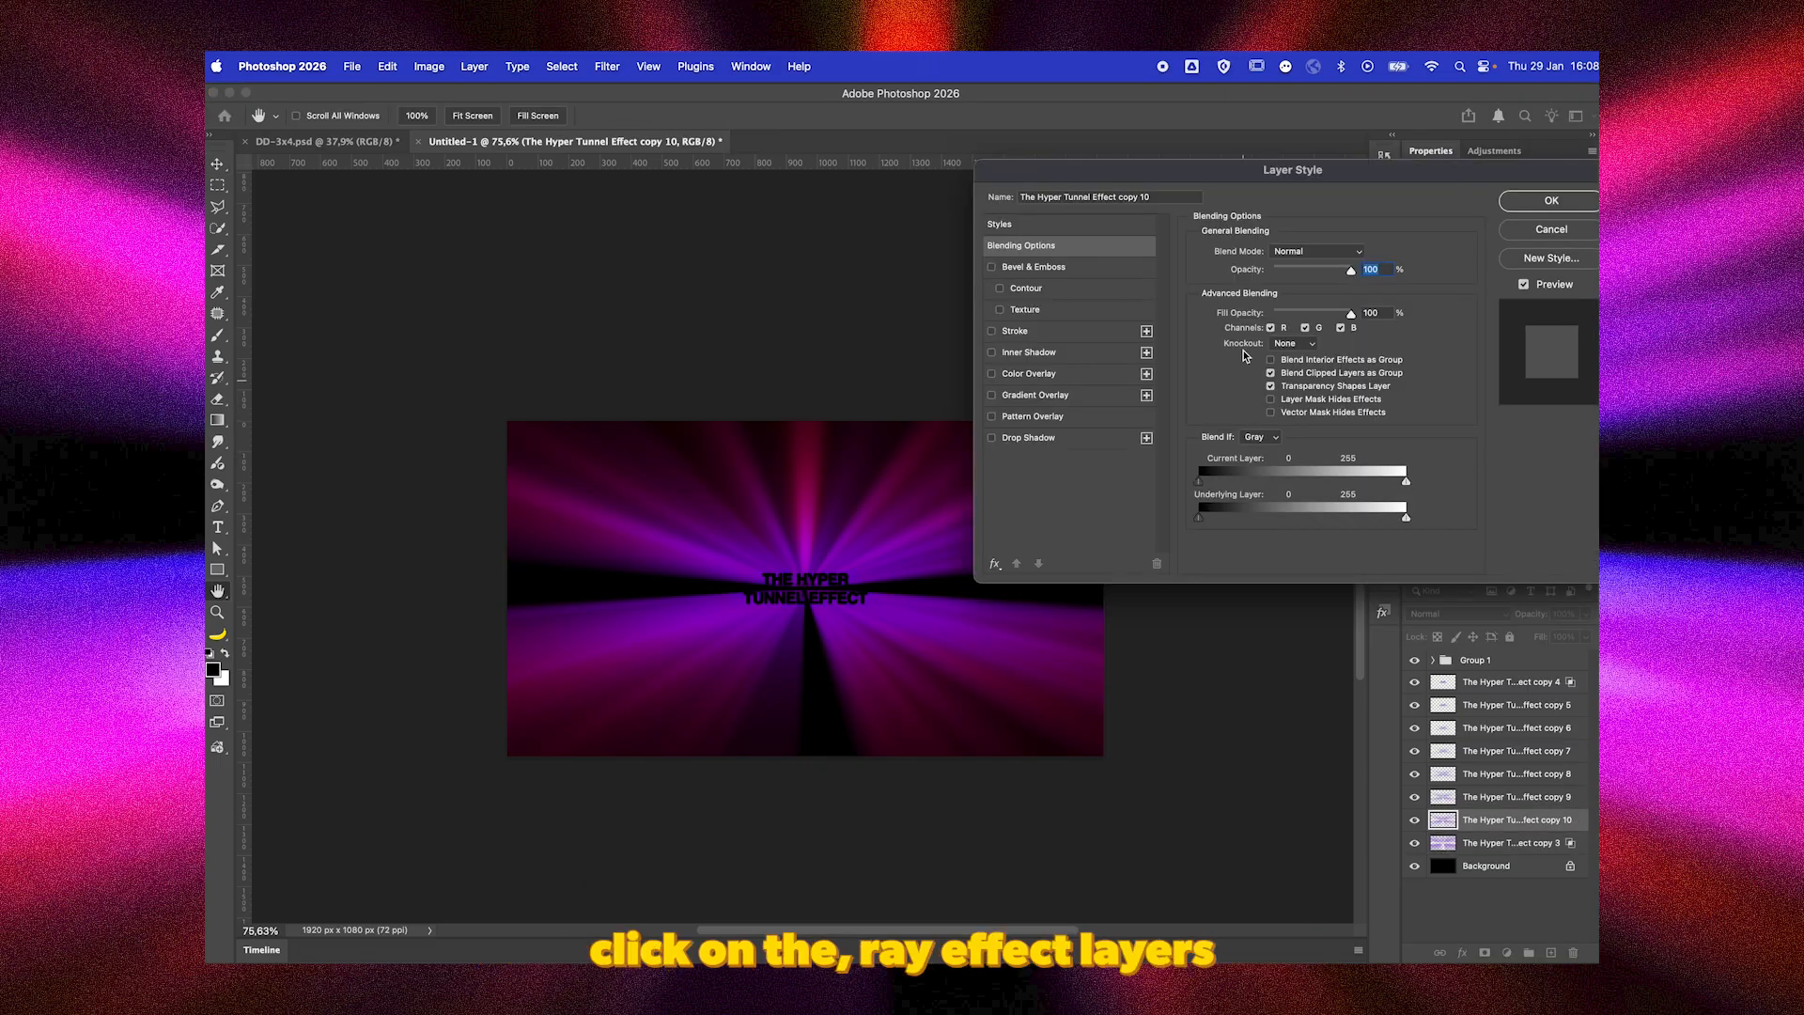
click(1271, 328)
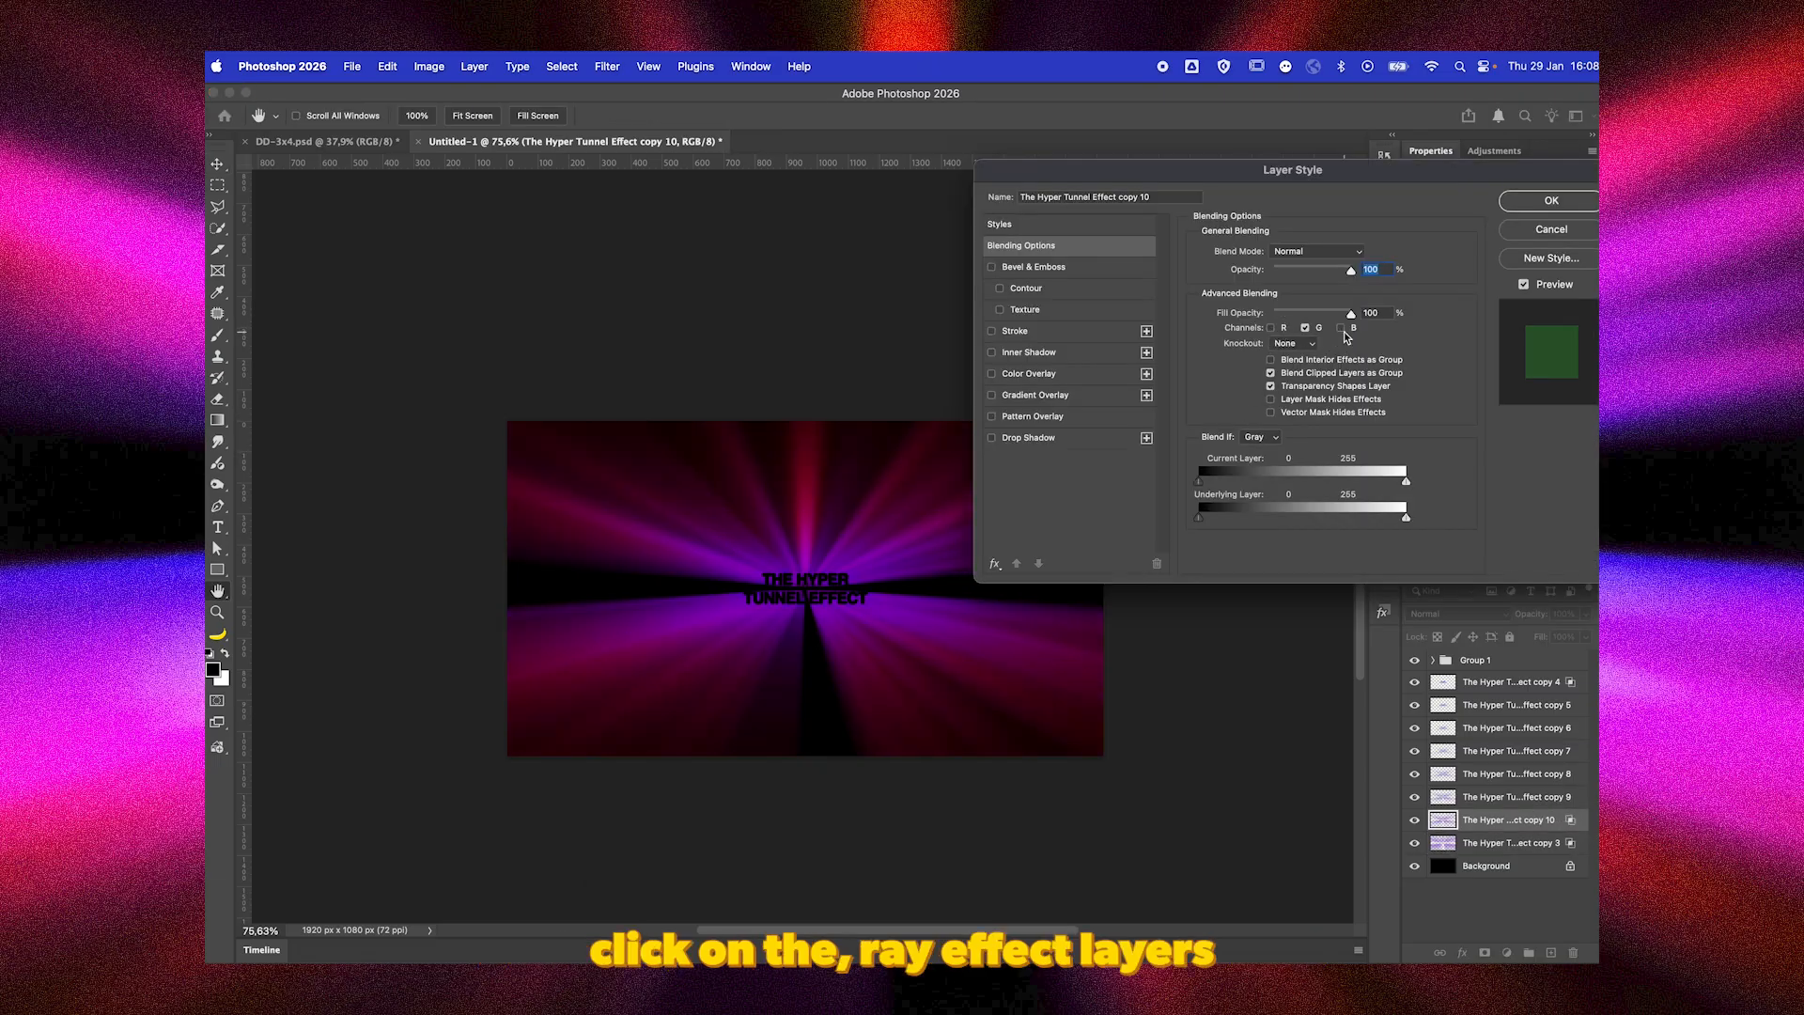
click(1306, 328)
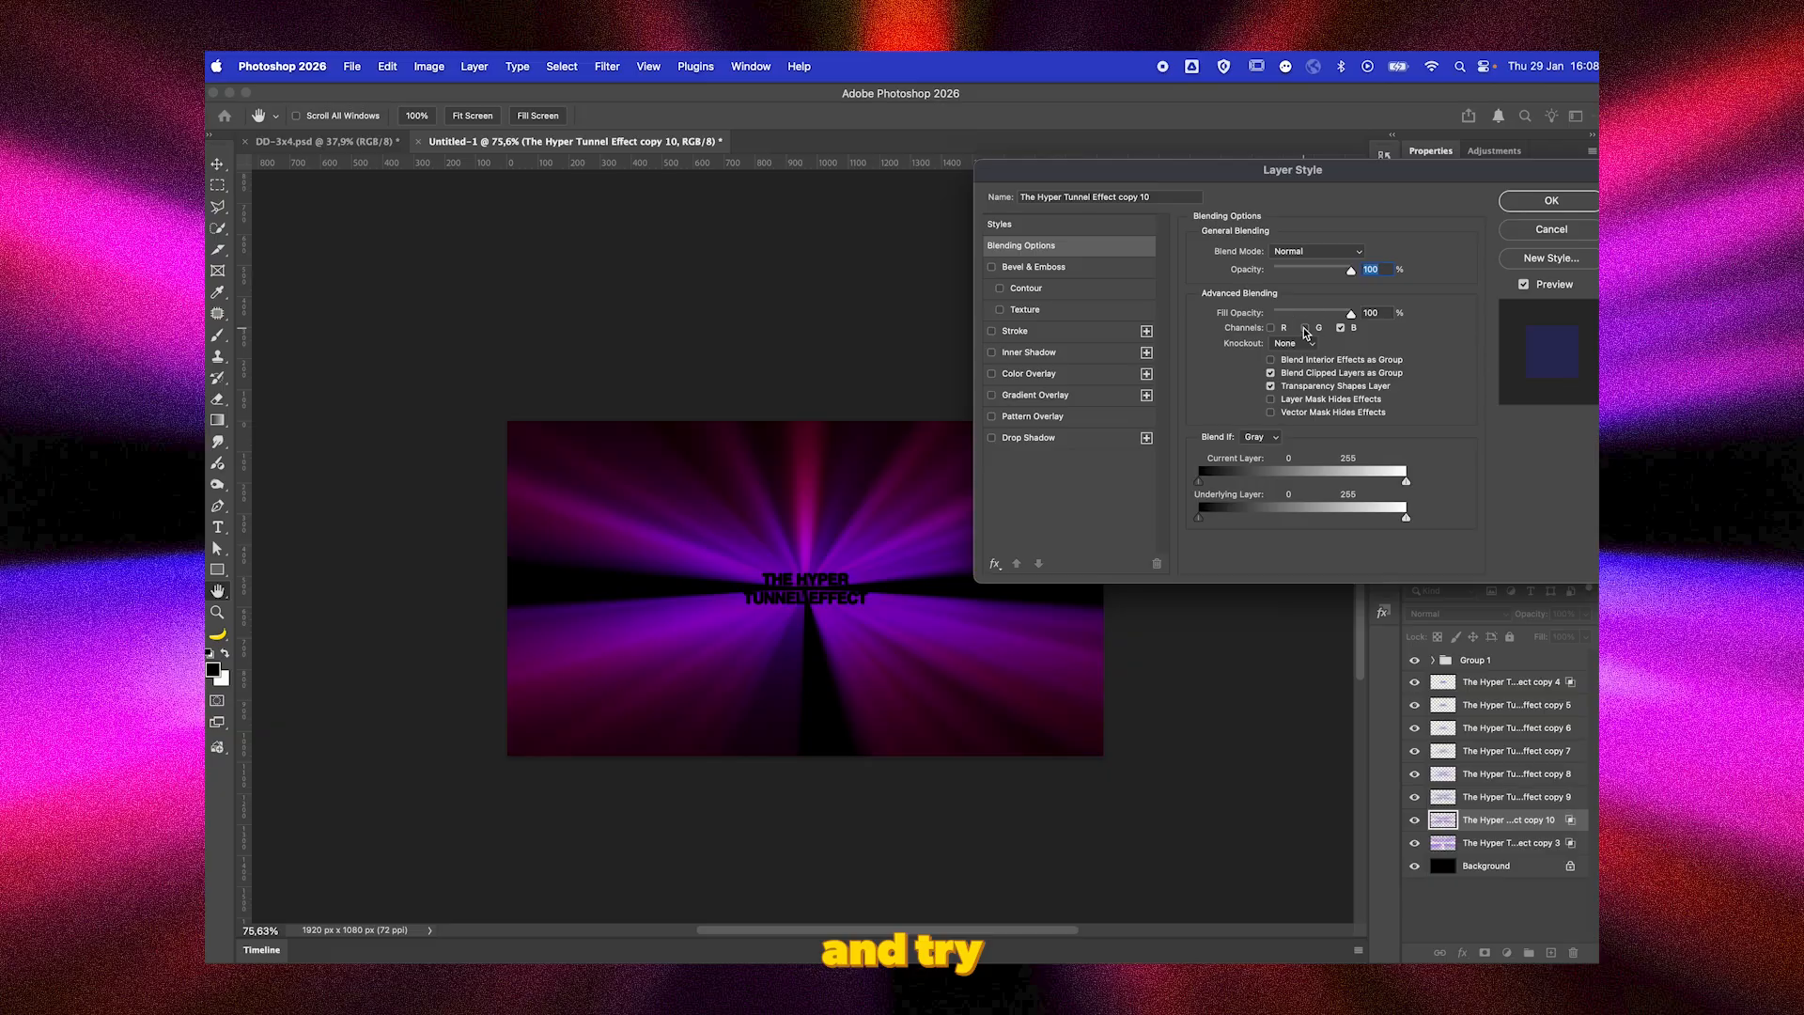
key(Return)
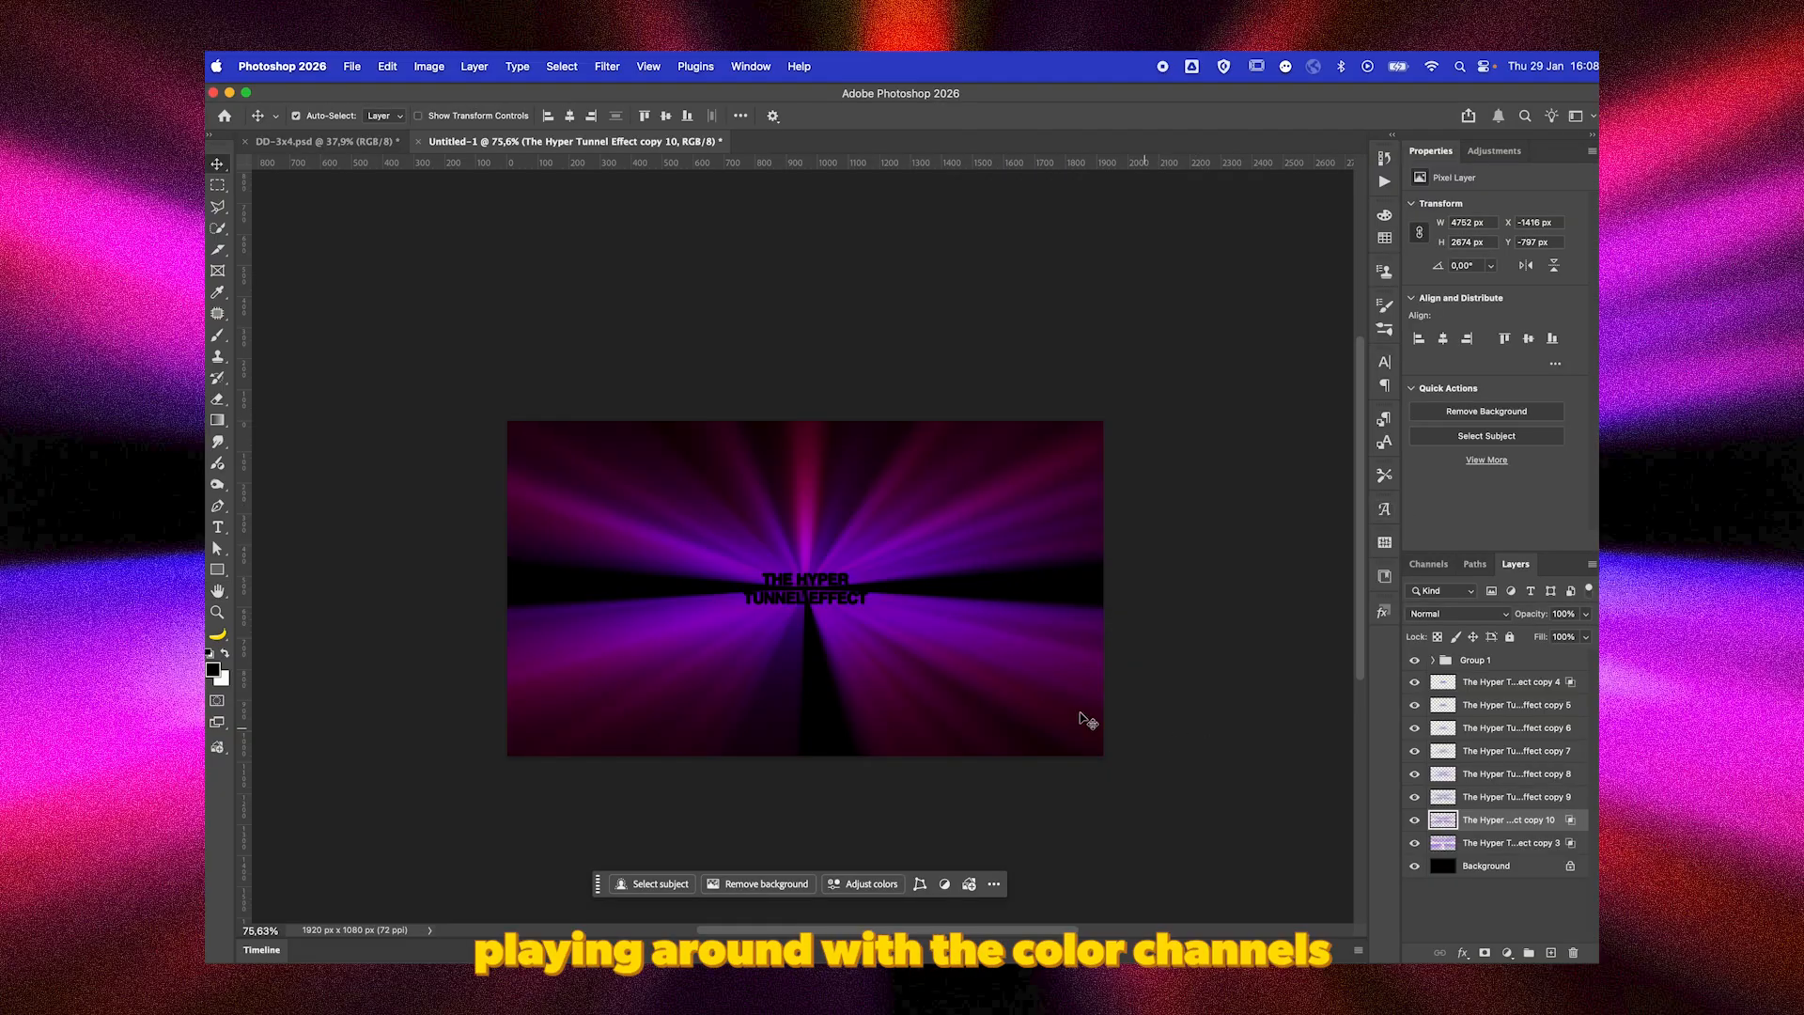
Duplicate the Background layer and convert every layer above the original Background, including the duplicate and the text group, into one smart object.
click(1494, 865)
key(super+j)
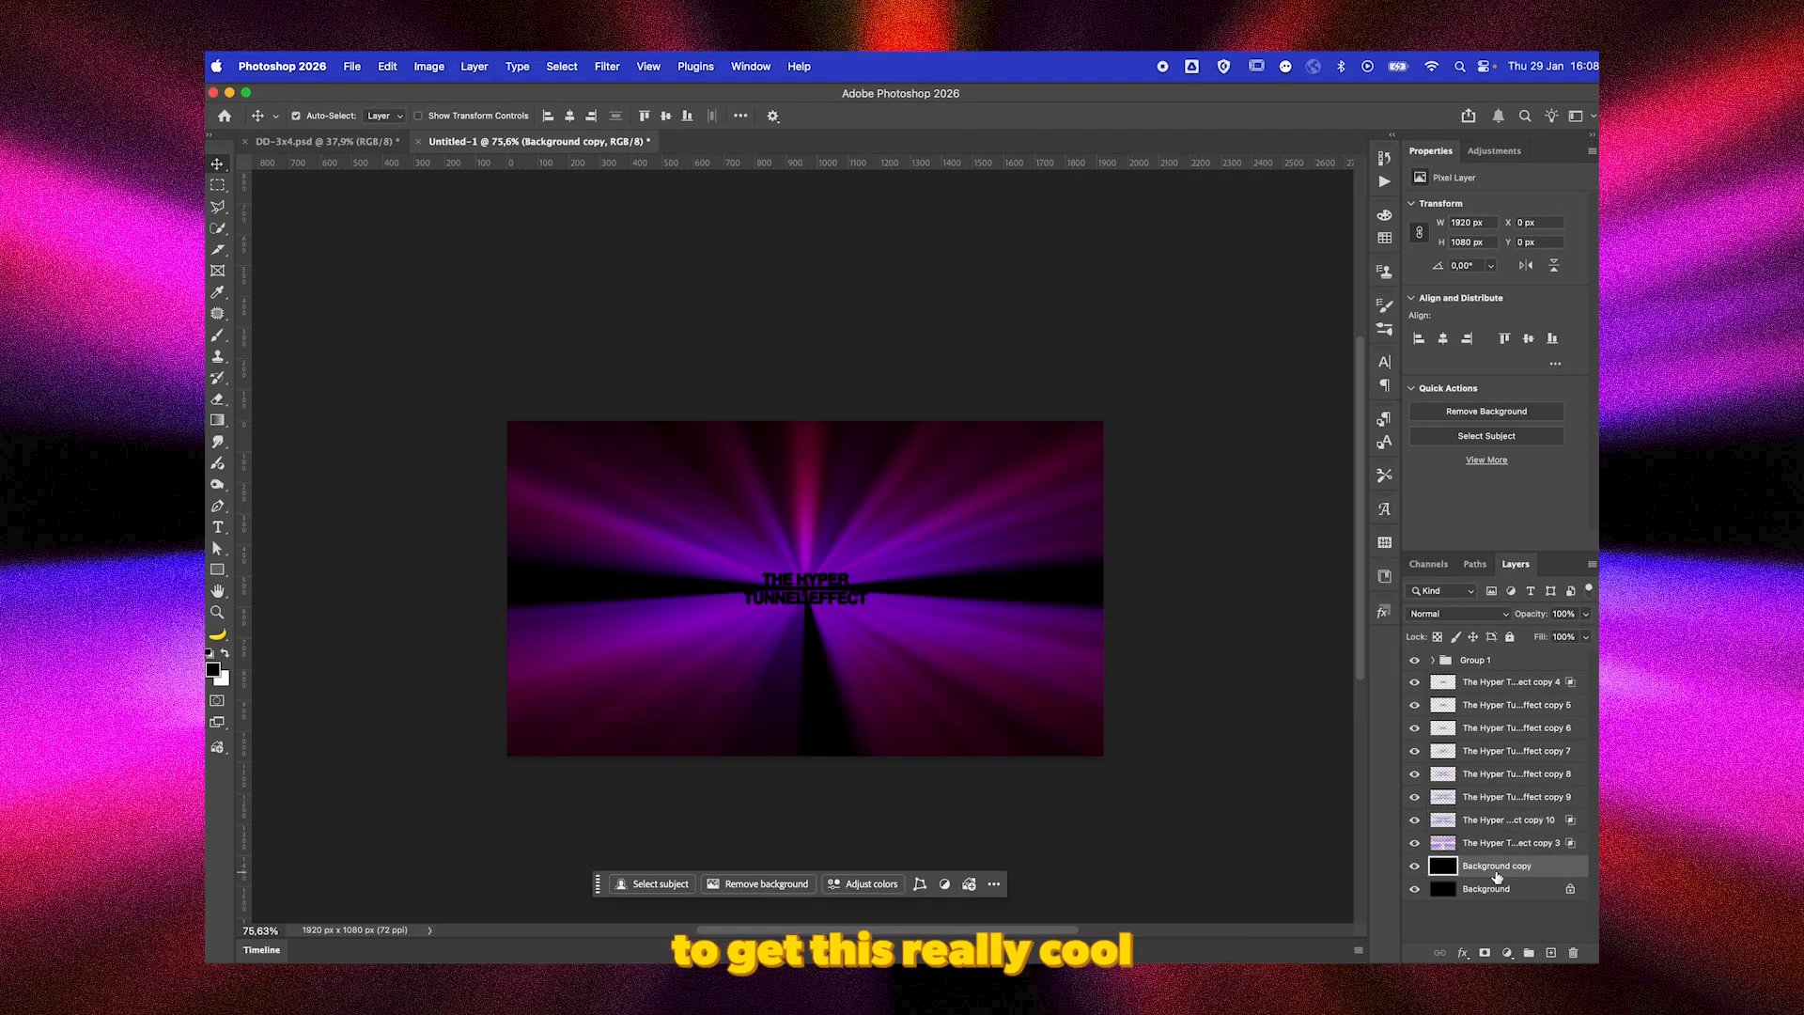
shift+click(1511, 662)
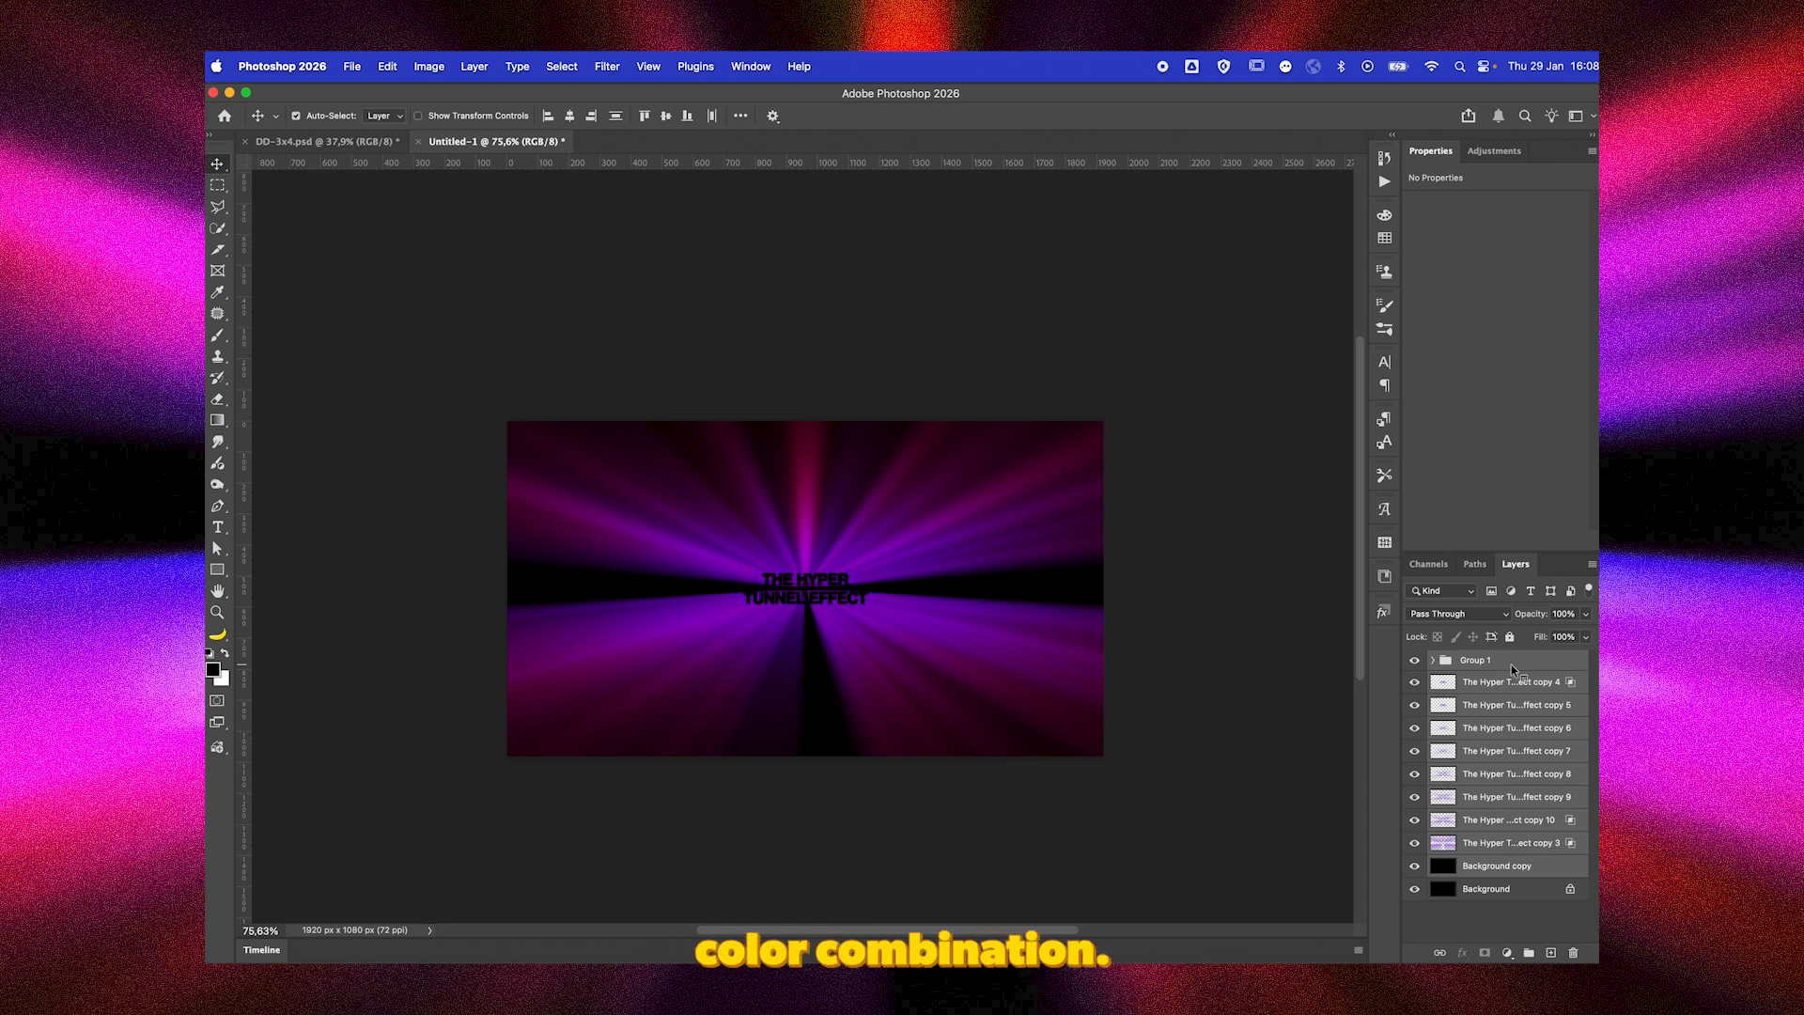
right_click(1511, 663)
click(1395, 898)
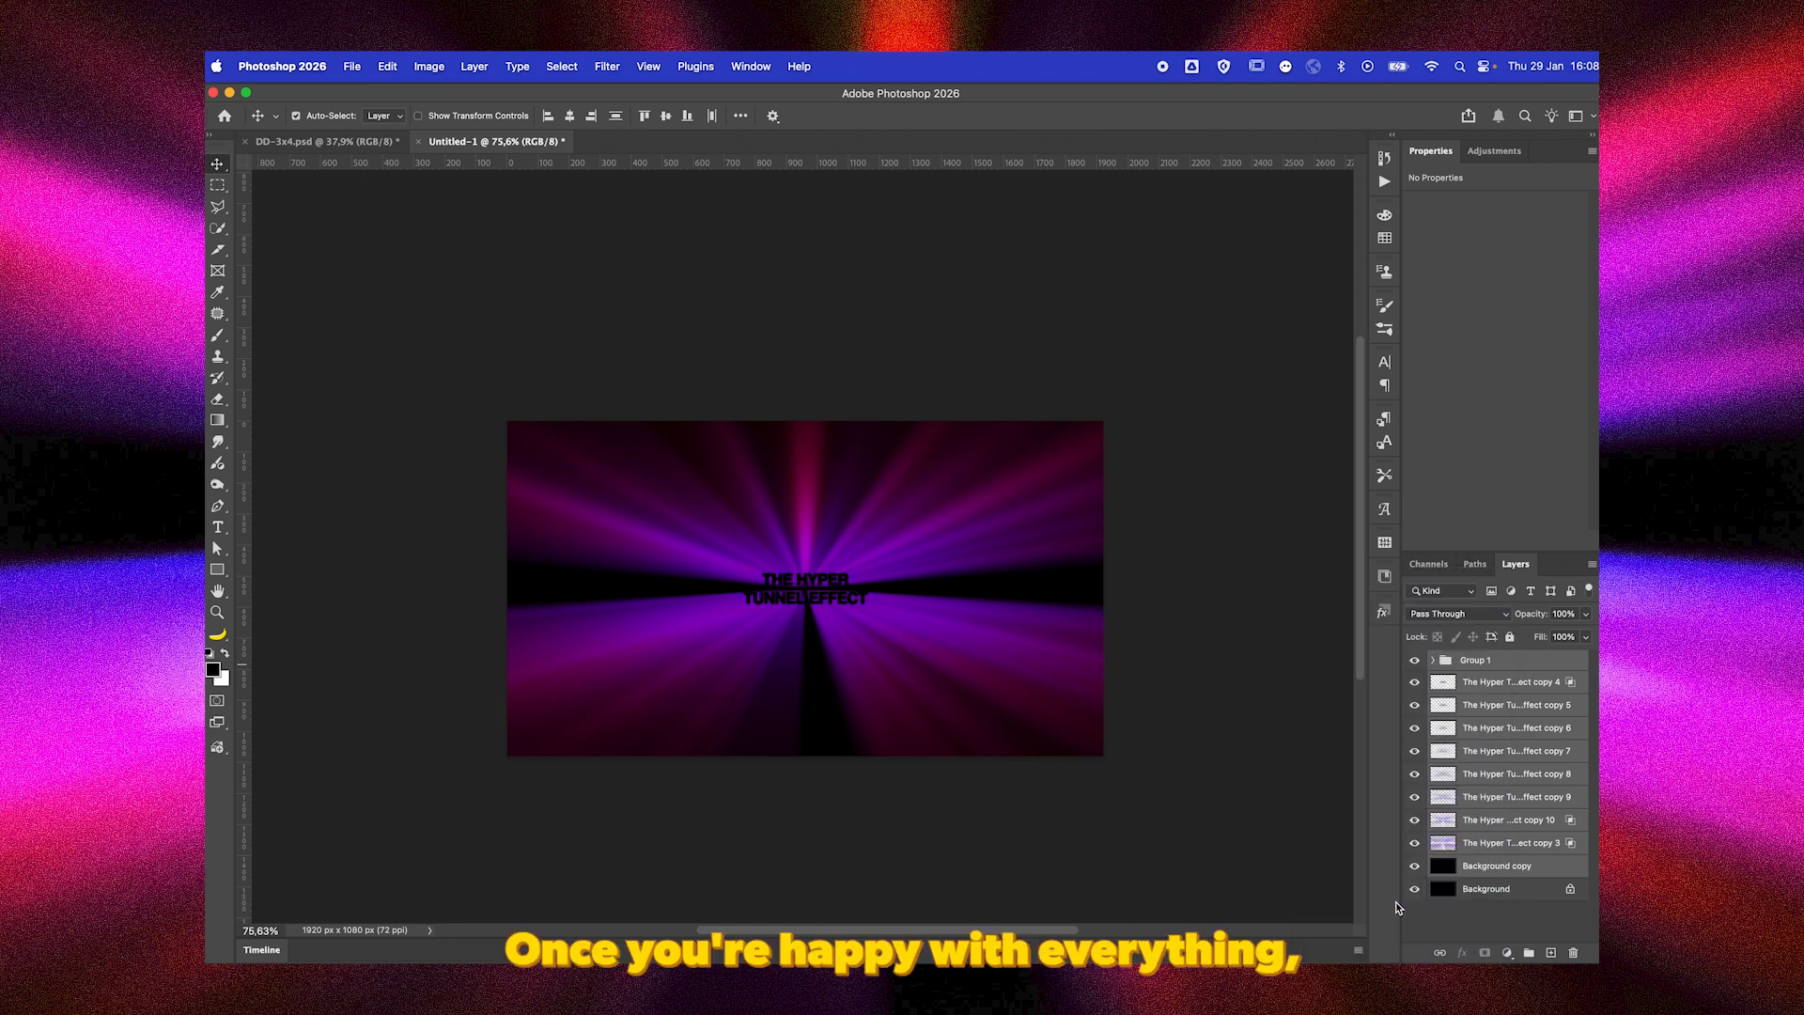
Select the whole canvas area of the smart object with the Rectangular Marquee and copy it to a new layer.
key(m)
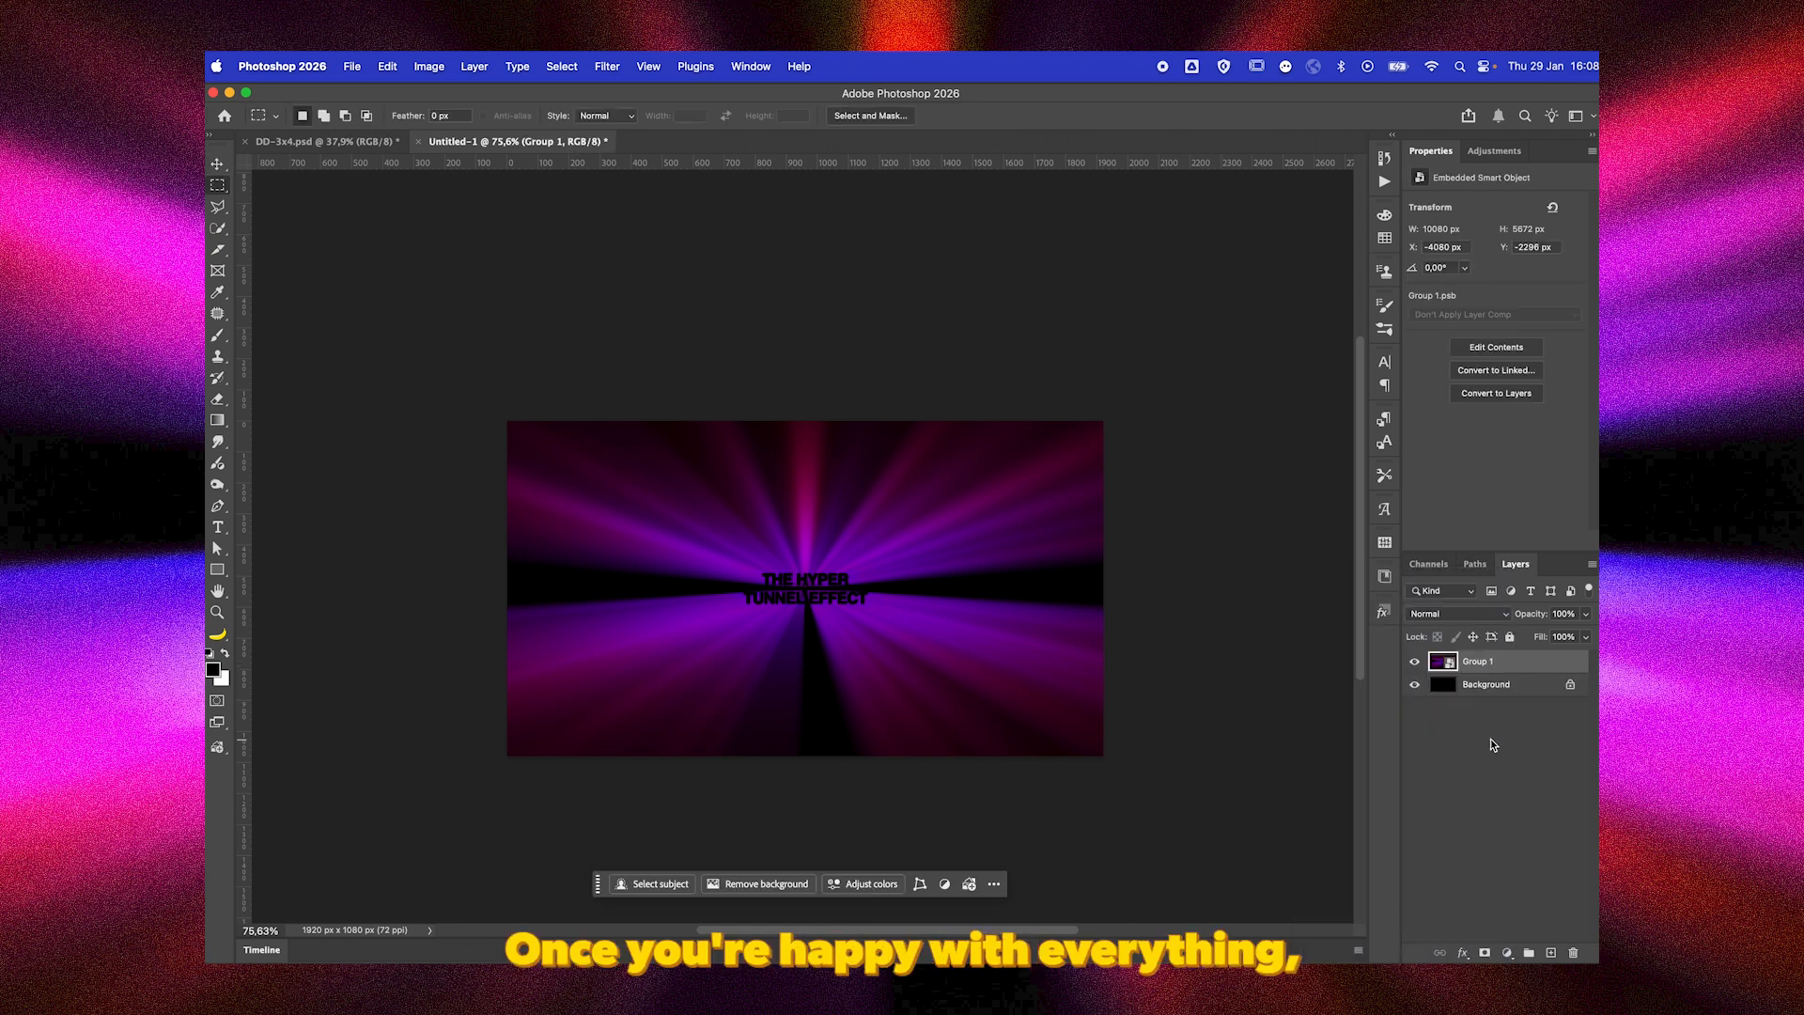
drag(443, 383, 1264, 789)
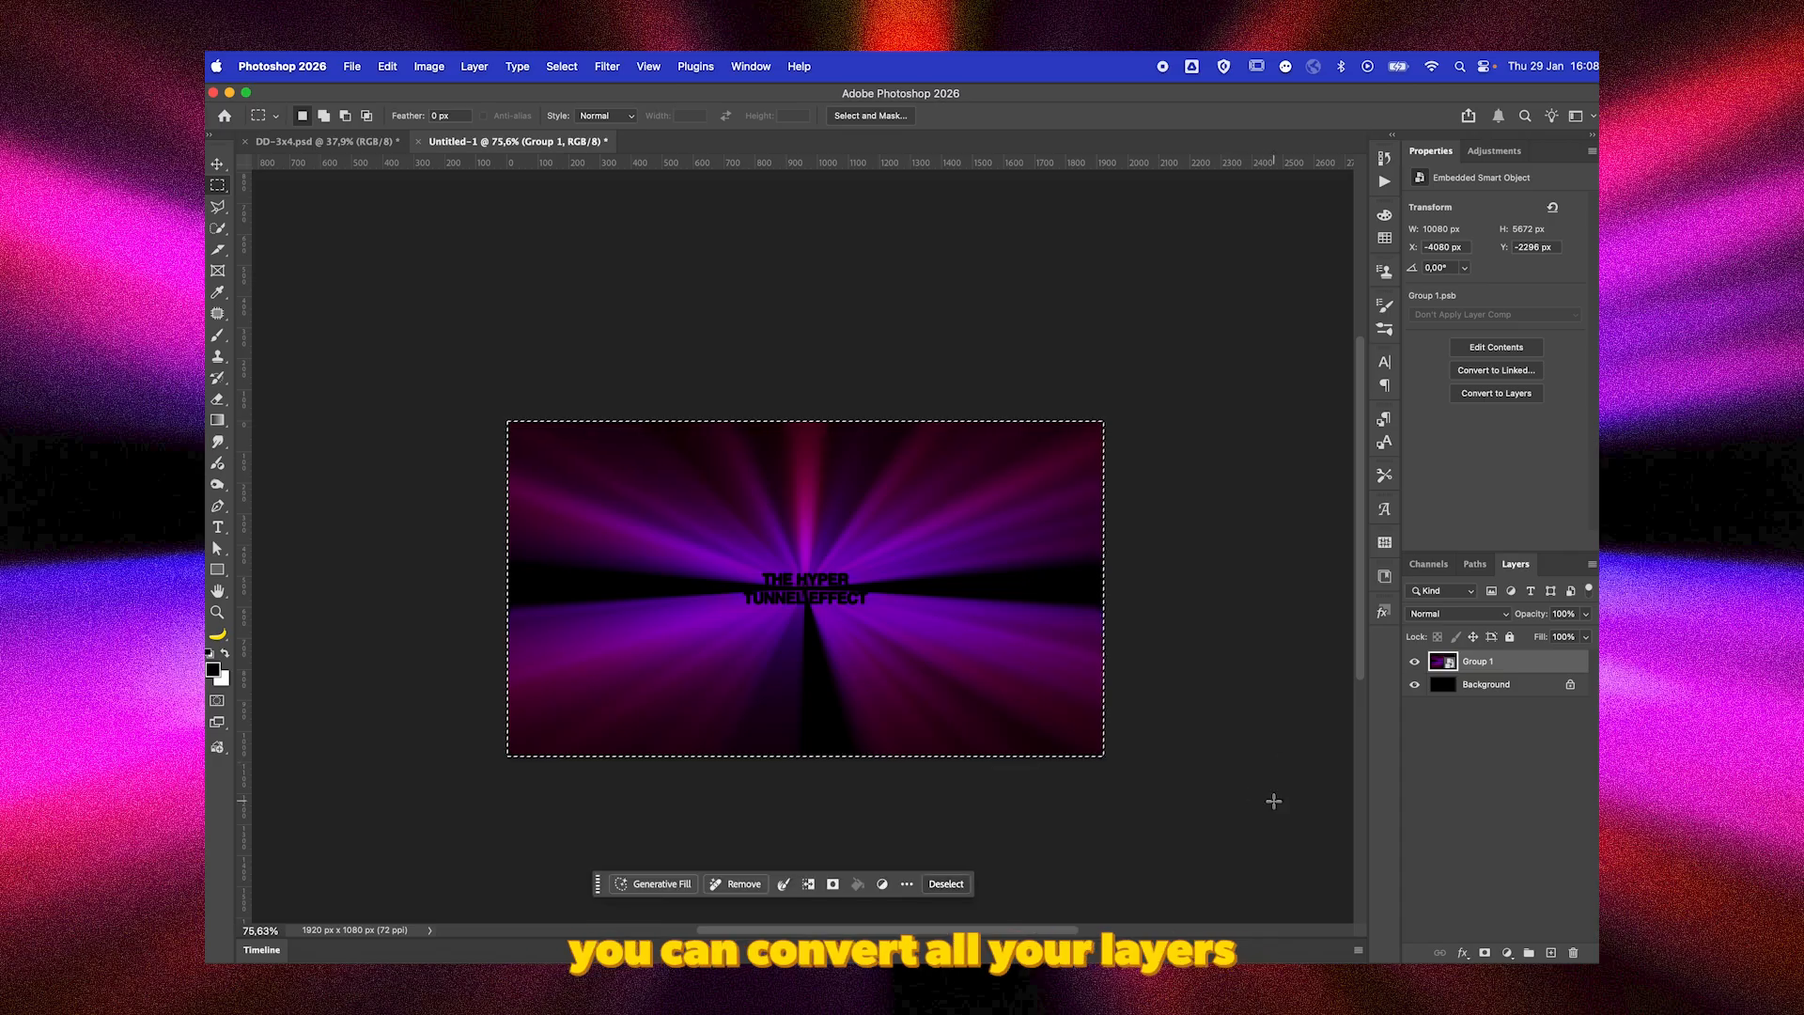
key(super+j)
key(v)
Apply the Camera Raw Filter to Layer 1 with Exposure +1.50, Contrast +64, Highlights +21, Shadows +25 and Whites +42, and raise the Blacks slightly.
click(607, 66)
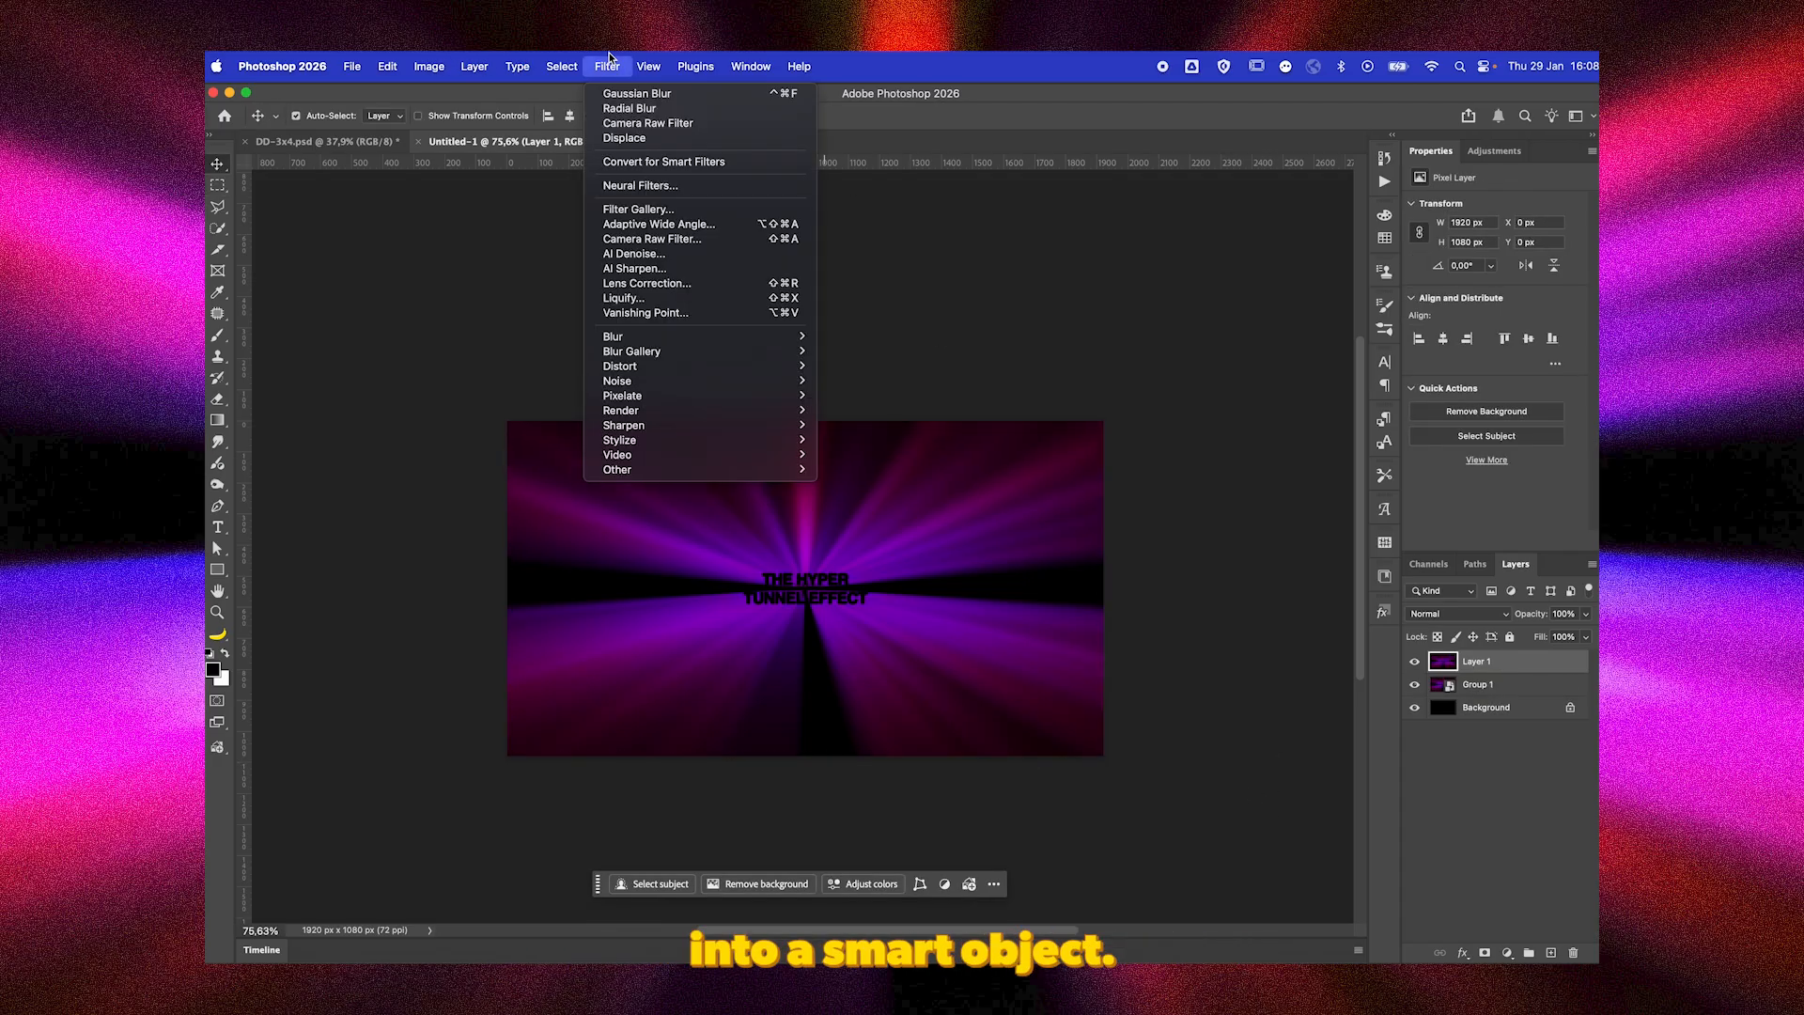
click(662, 241)
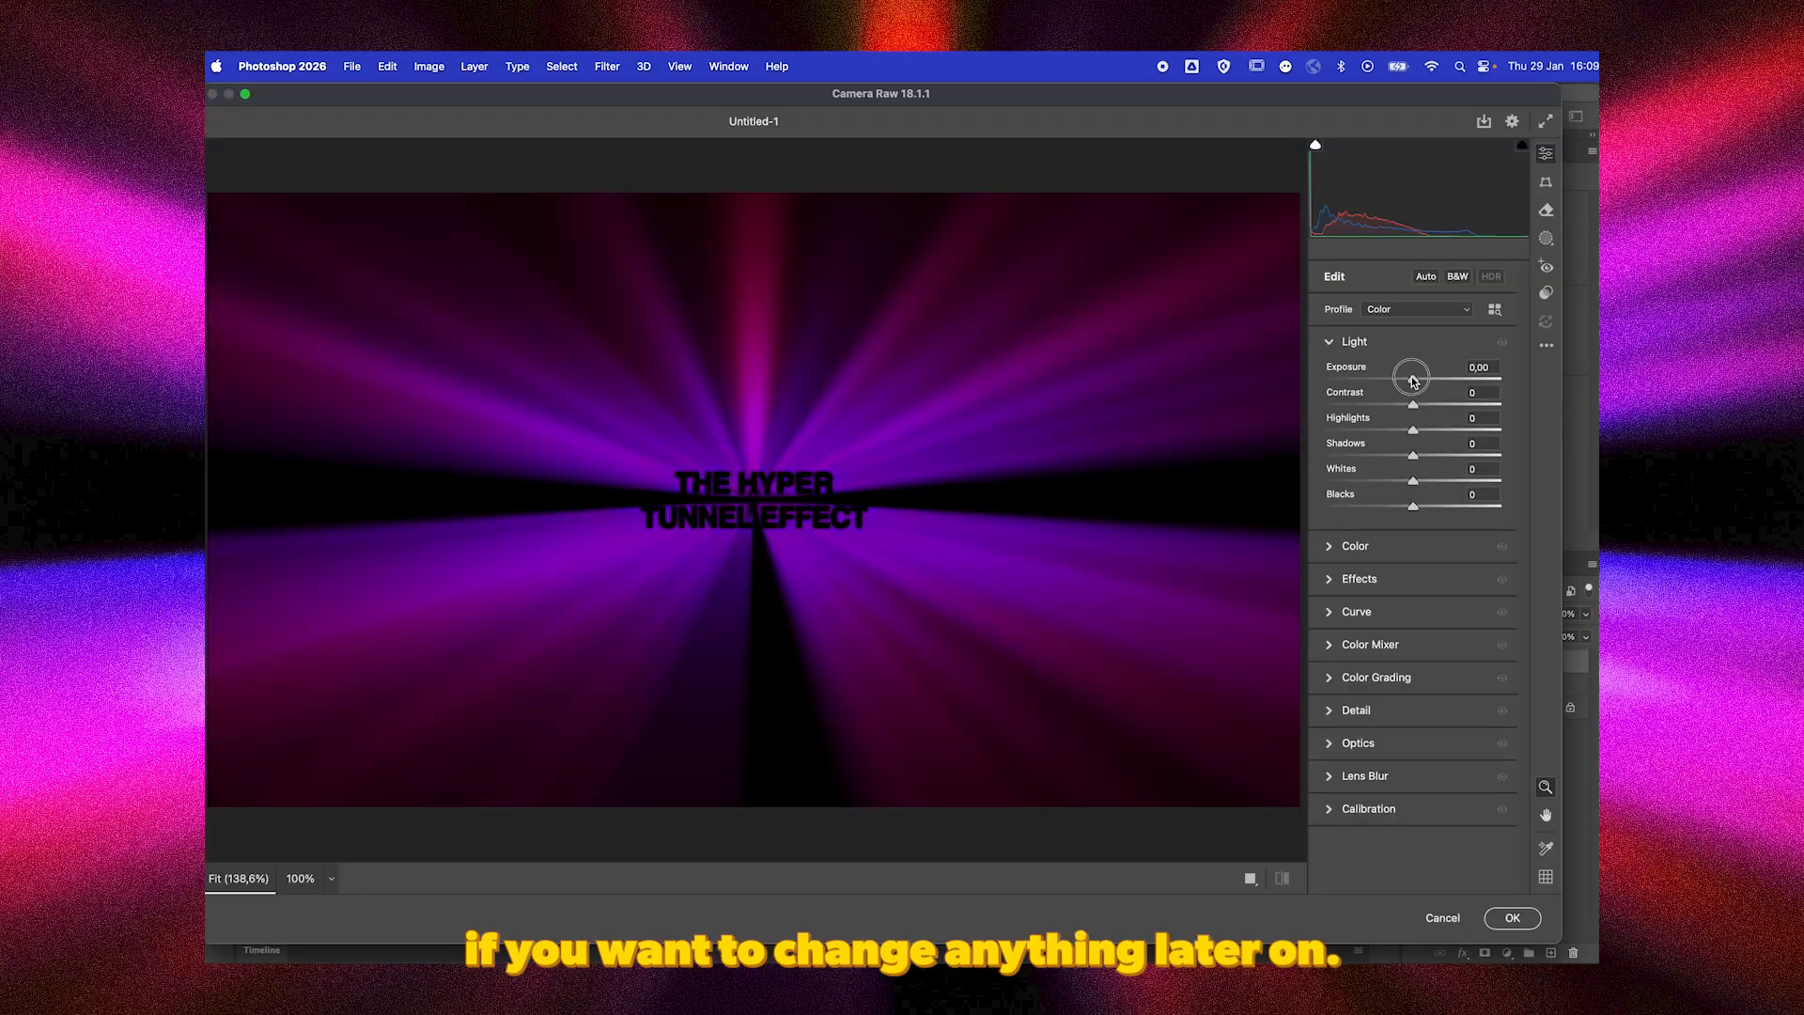
drag(1412, 378, 1452, 492)
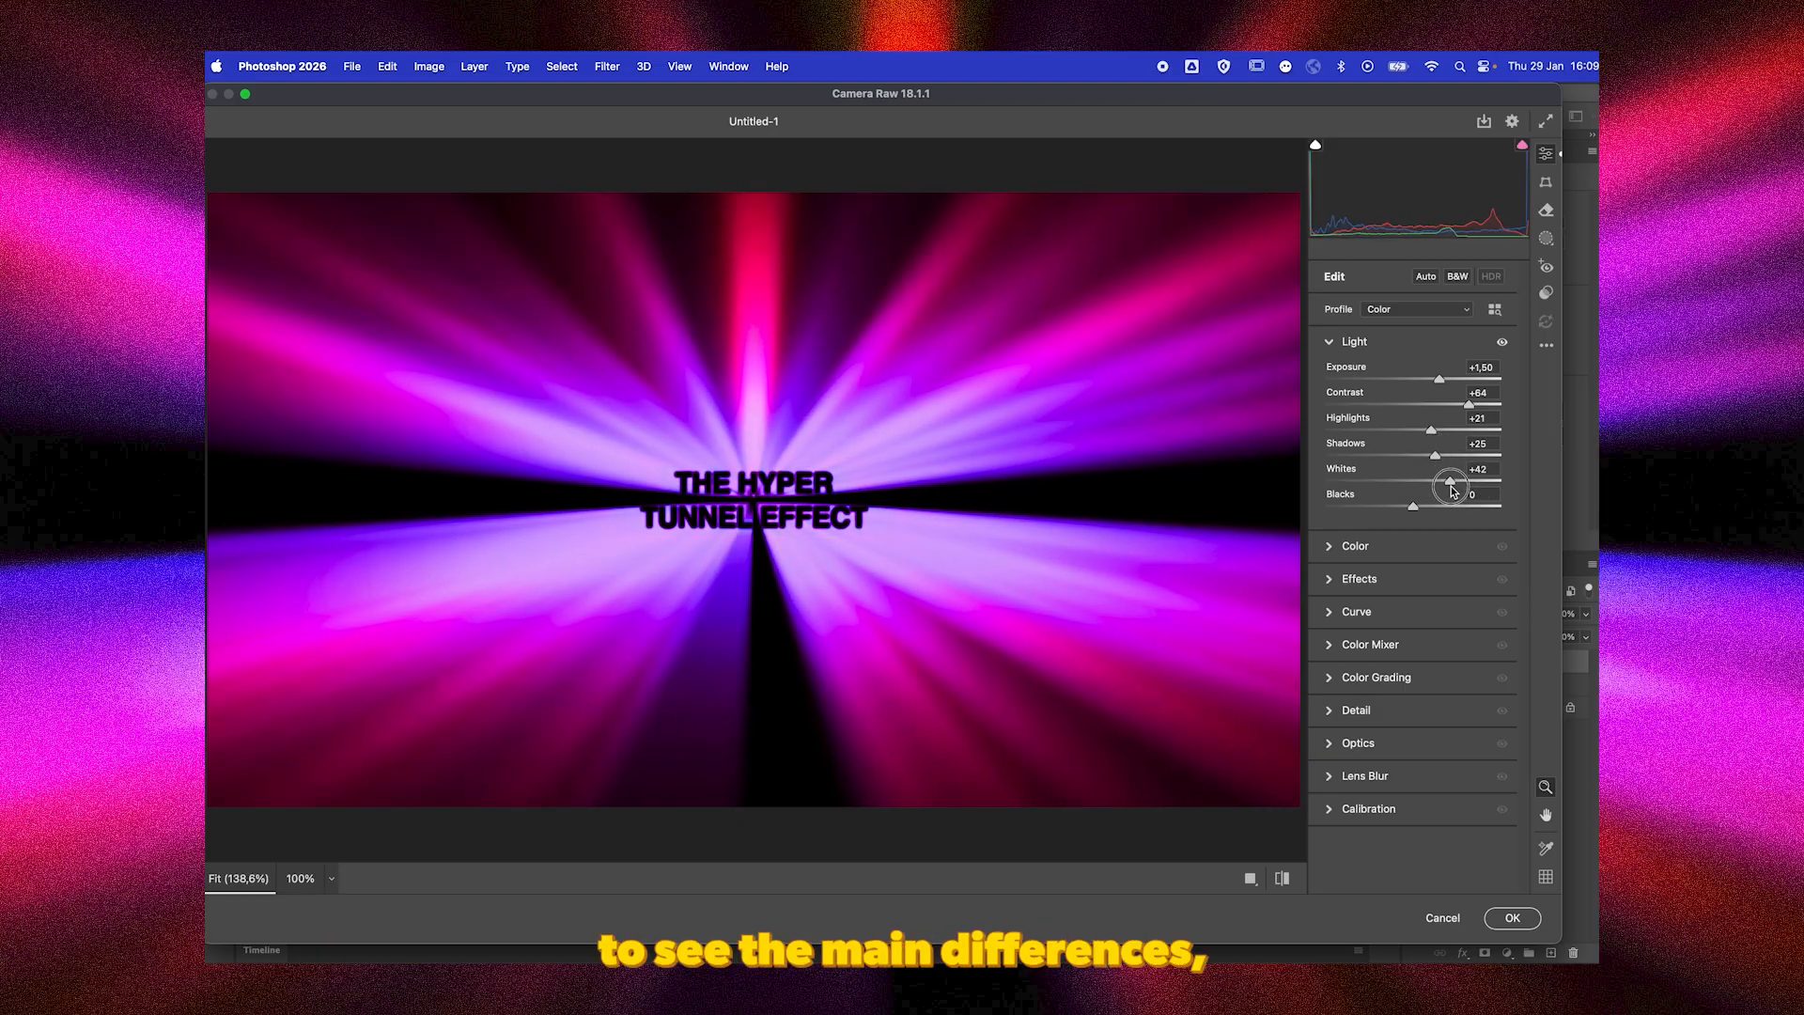
mouse_move(1406, 515)
mouse_down()
mouse_move(1382, 507)
mouse_move(1471, 515)
mouse_move(1426, 515)
mouse_up()
Set Temperature +3, Tint +16 and Vibrance +24, and set the effects to Texture -58, Clarity +41, Dehaze +7 and Vignette +1.
click(1400, 549)
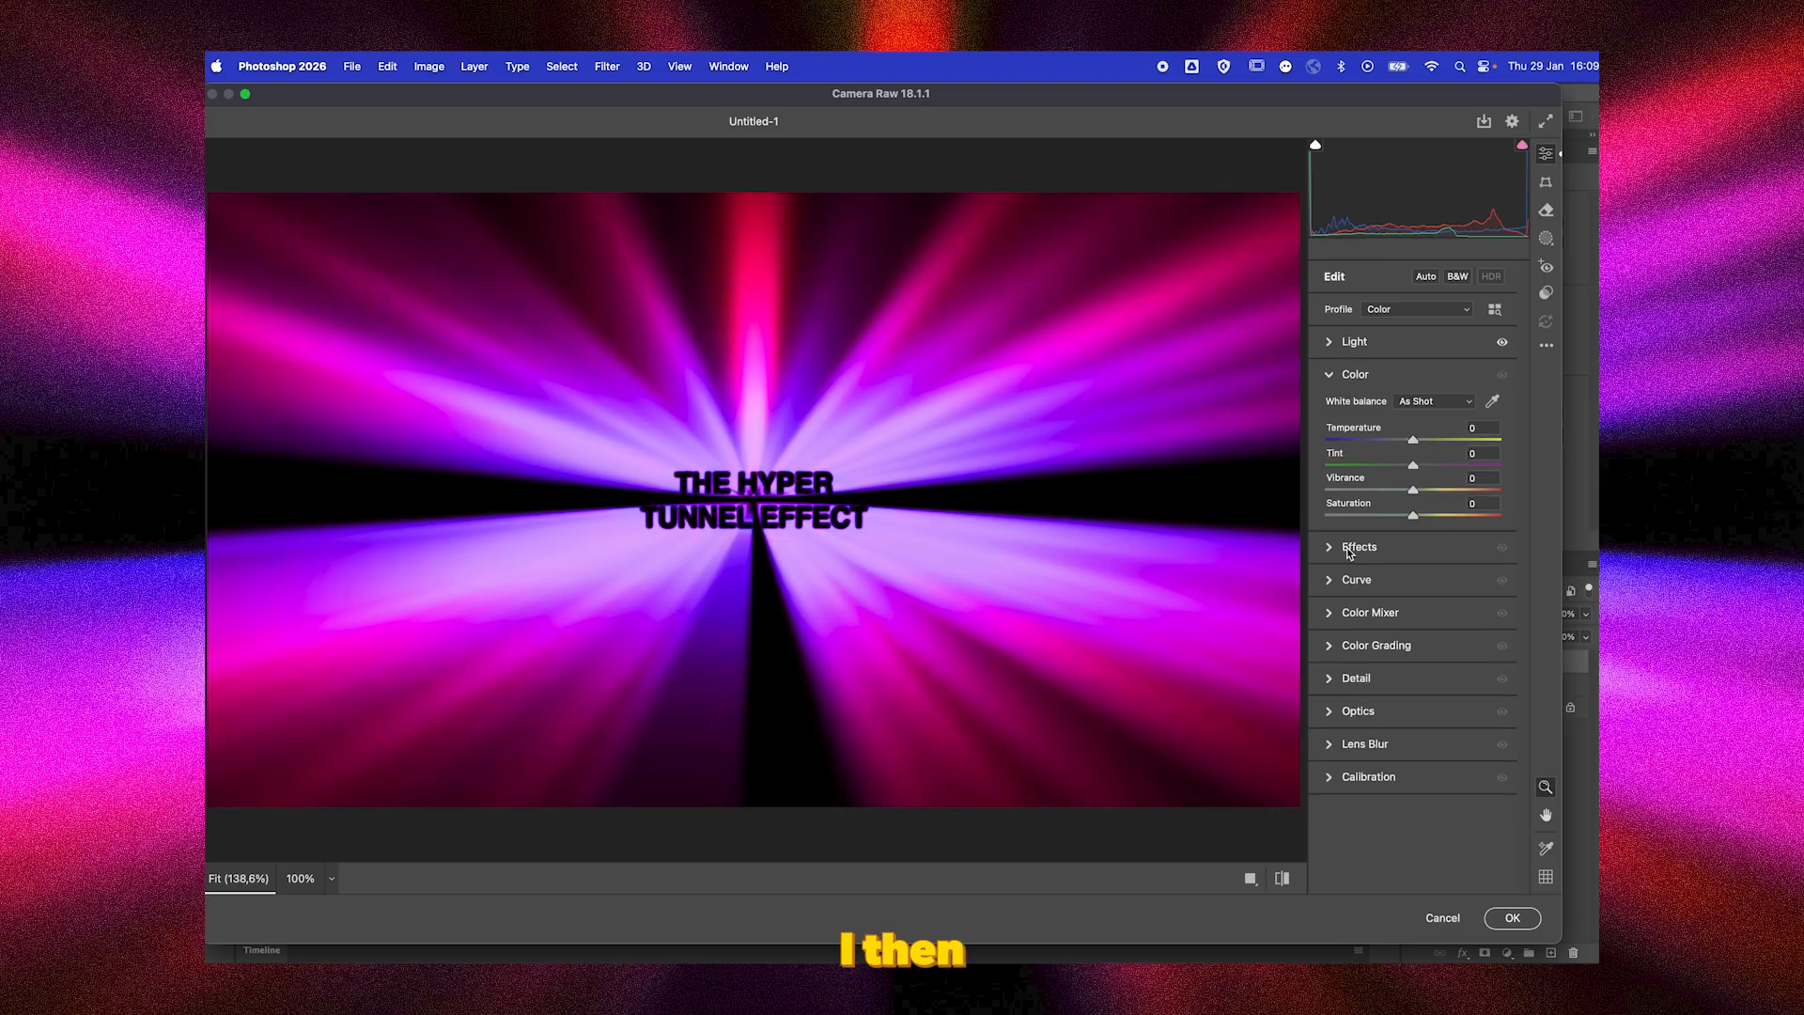
drag(1415, 439, 1436, 492)
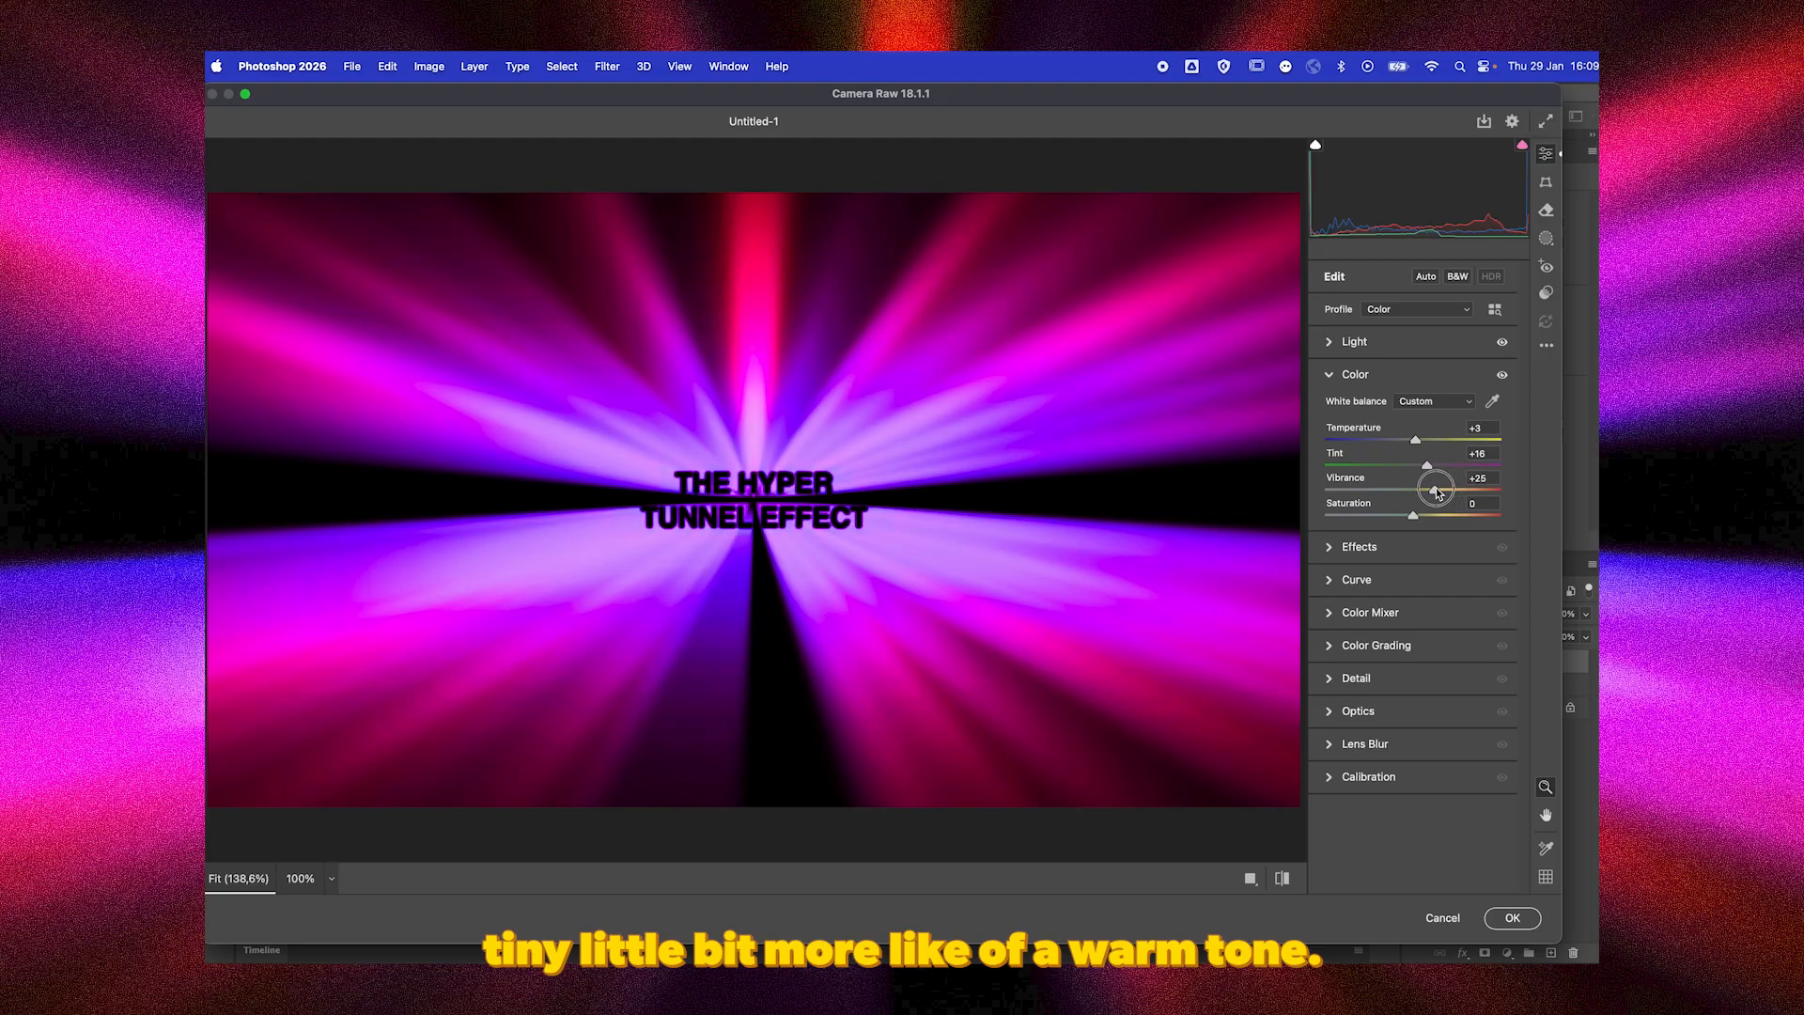
click(1359, 548)
drag(1412, 442, 1312, 557)
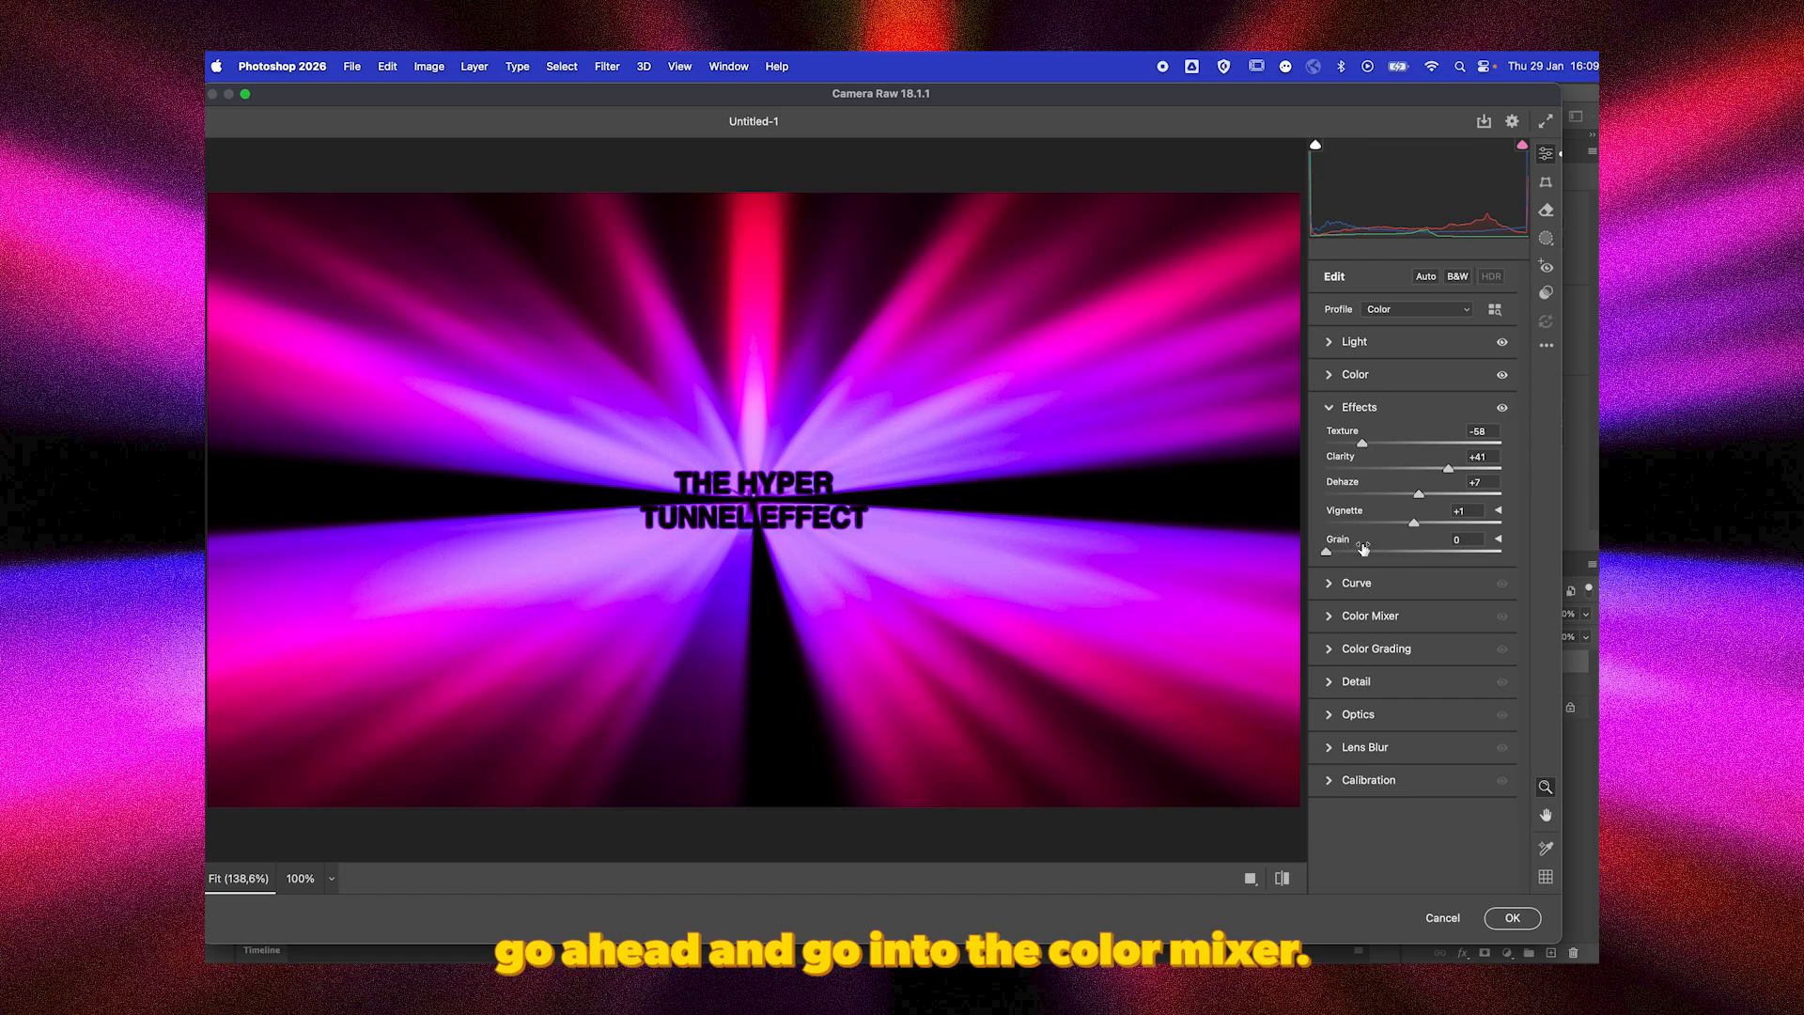
In the Color Mixer, set hues Reds +76, Oranges +77, Yellows +67, Greens -75, Aquas -56, Blues -29, Magentas +19, and saturation Reds +39, Oranges +31.
click(1353, 618)
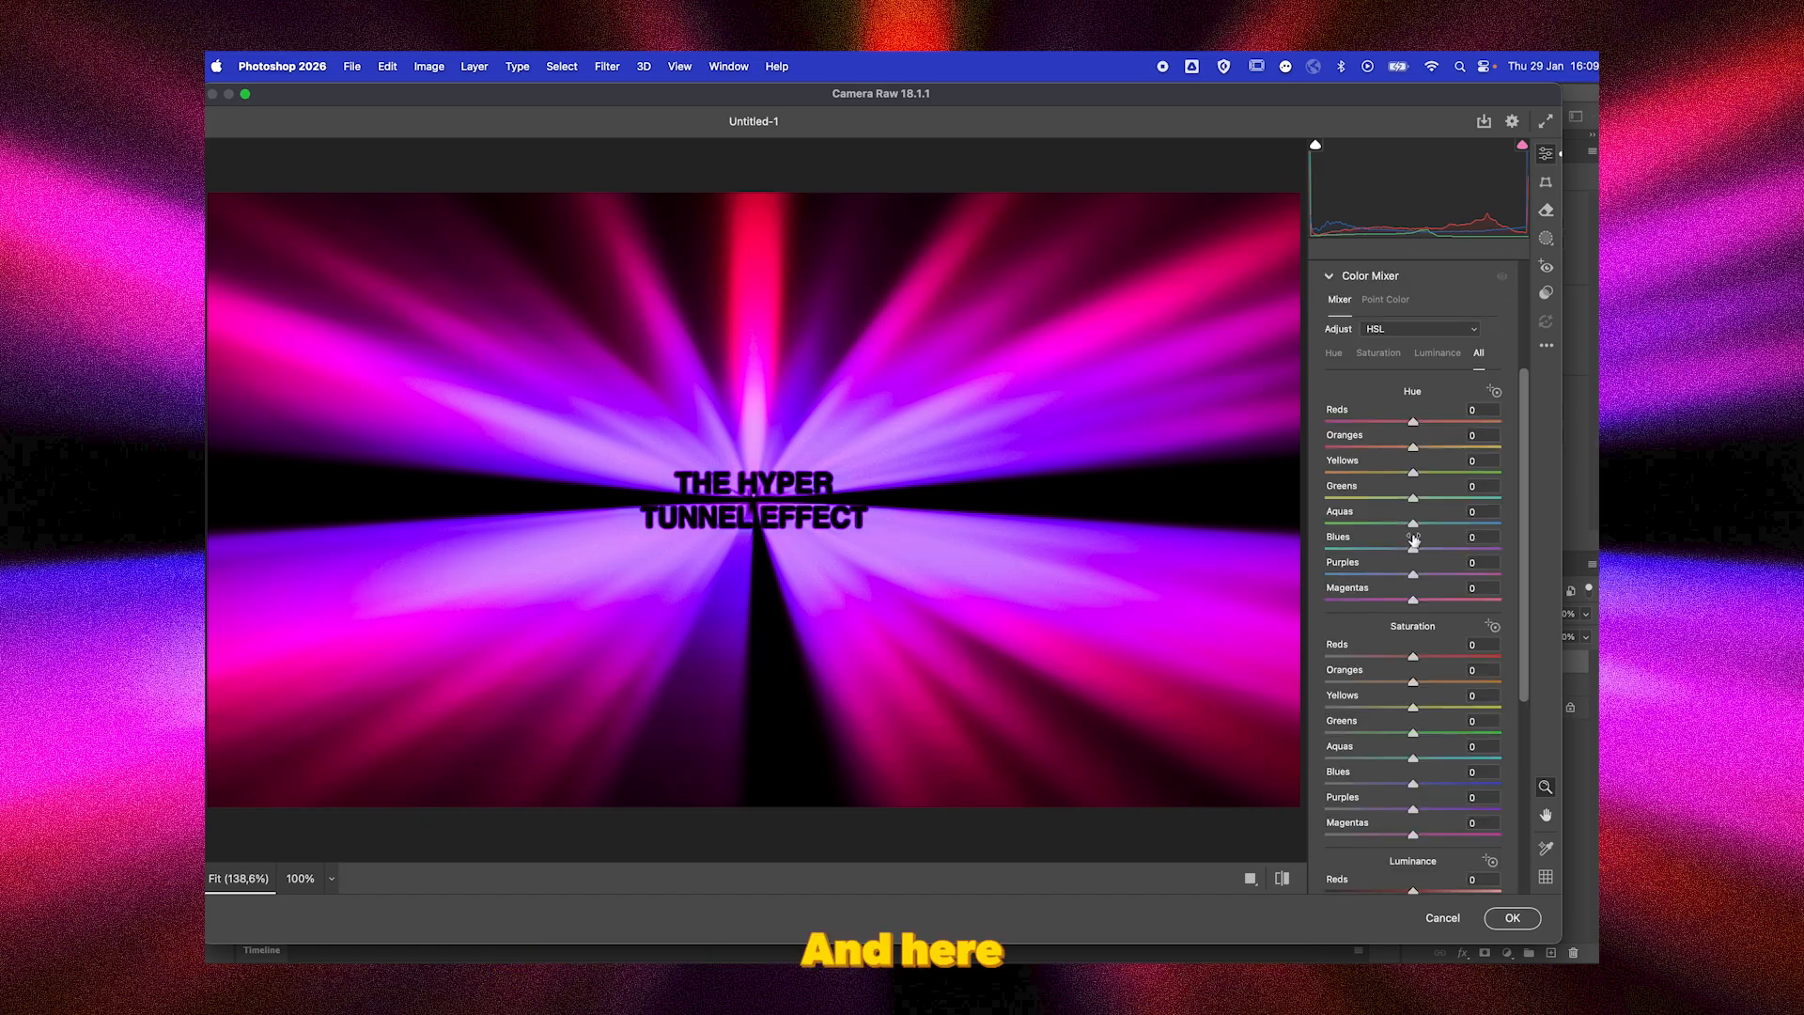
drag(1413, 421, 1483, 418)
click(1480, 447)
drag(1419, 472, 1439, 682)
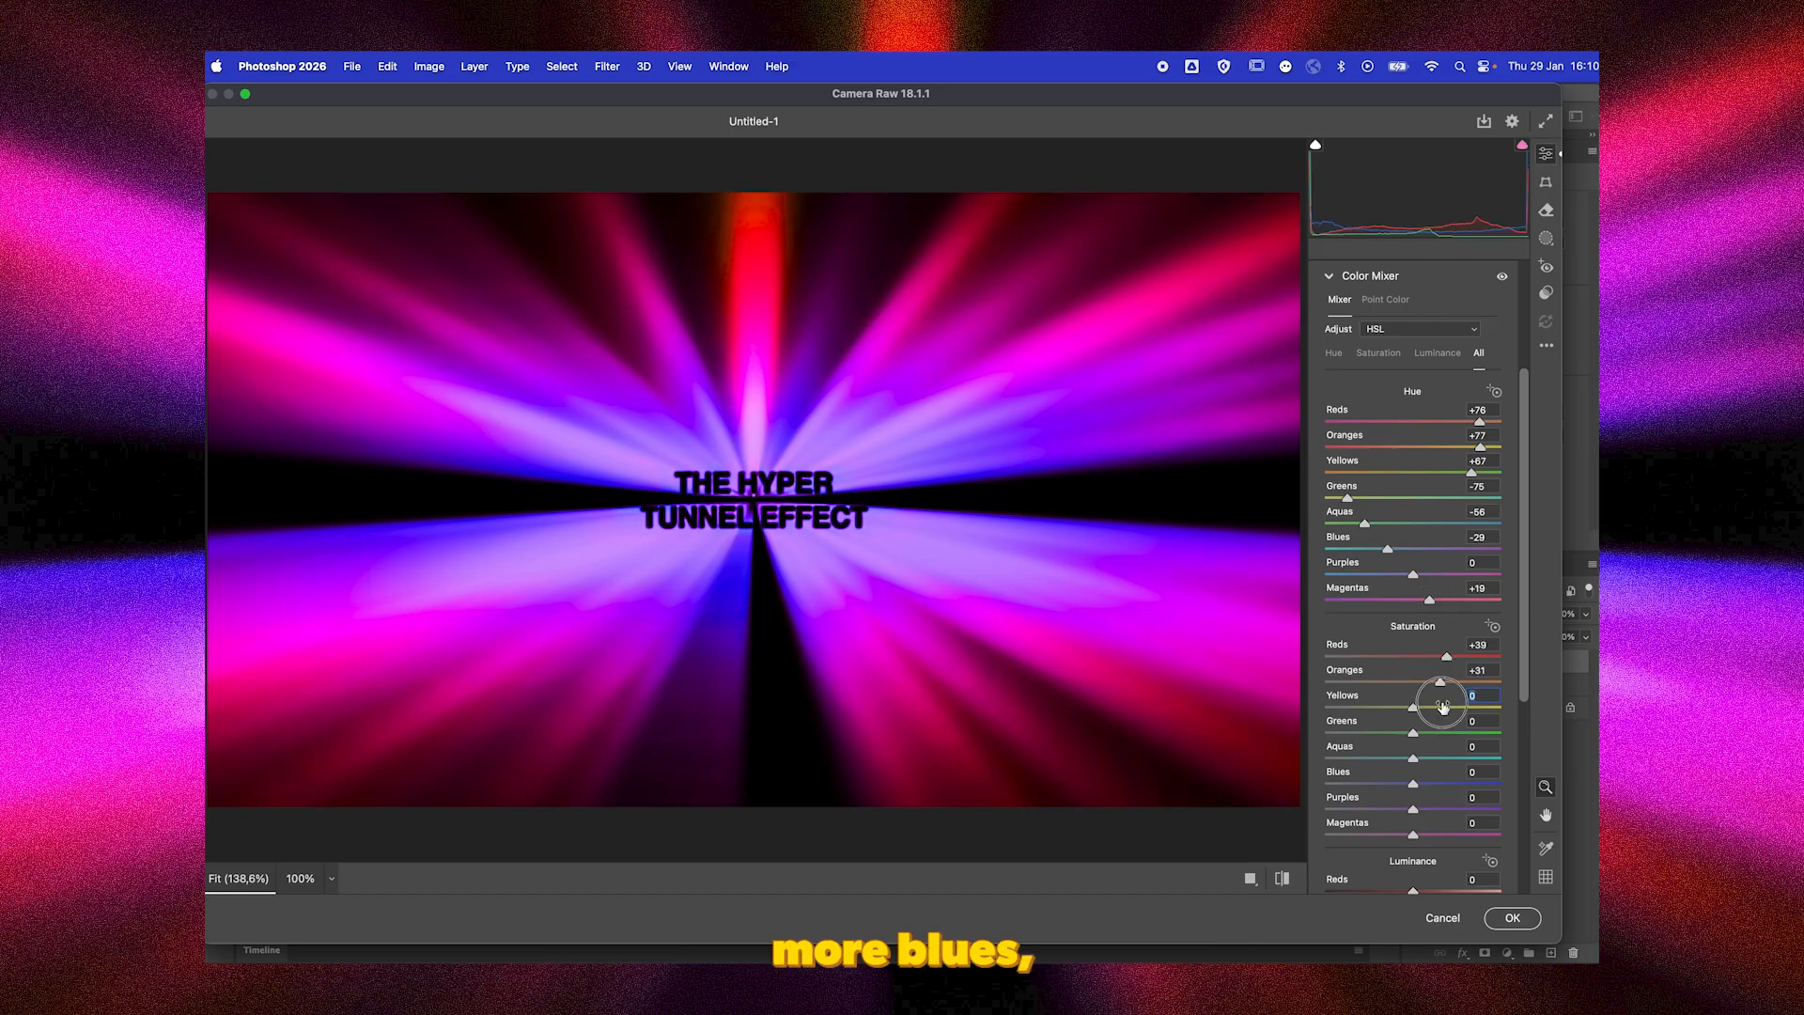
Set the Color Mixer saturation to Yellows +41, Greens +41, Aquas +32, Blues +19, Purples -15 and Magentas +32, and apply the Camera Raw adjustments.
click(1448, 706)
click(1448, 732)
click(1441, 757)
click(1441, 782)
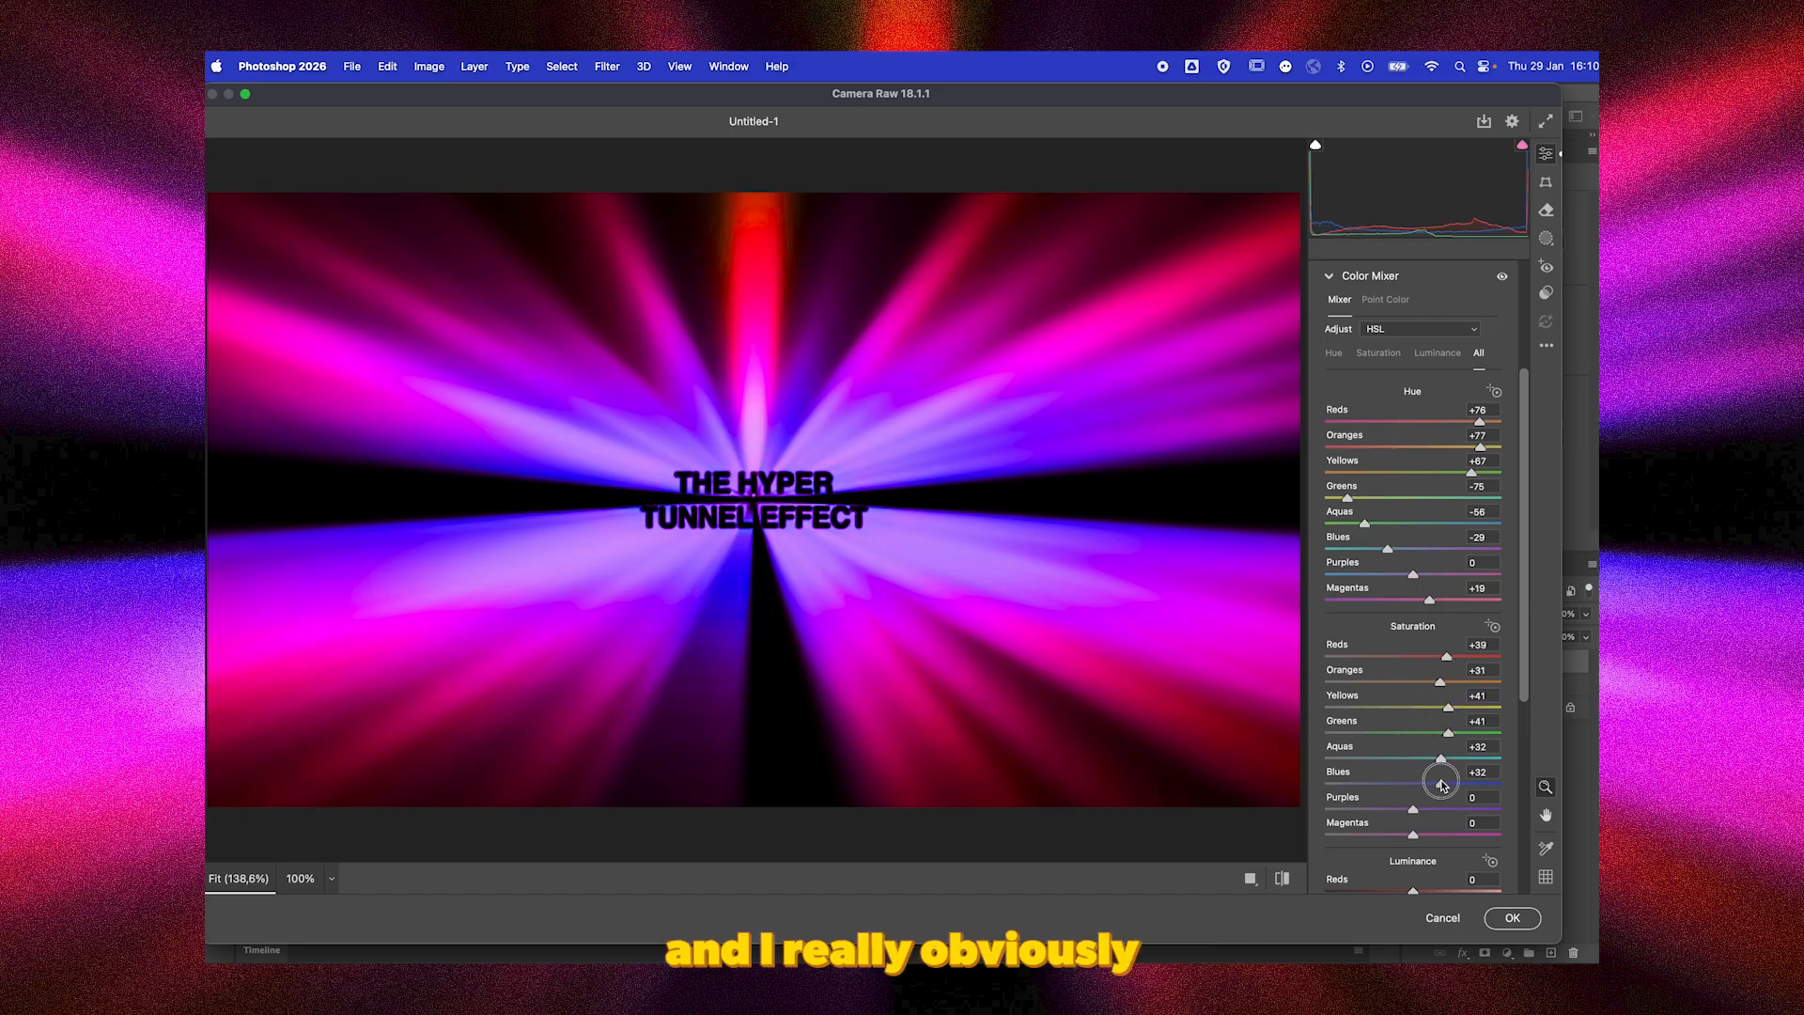
click(1448, 809)
click(1441, 835)
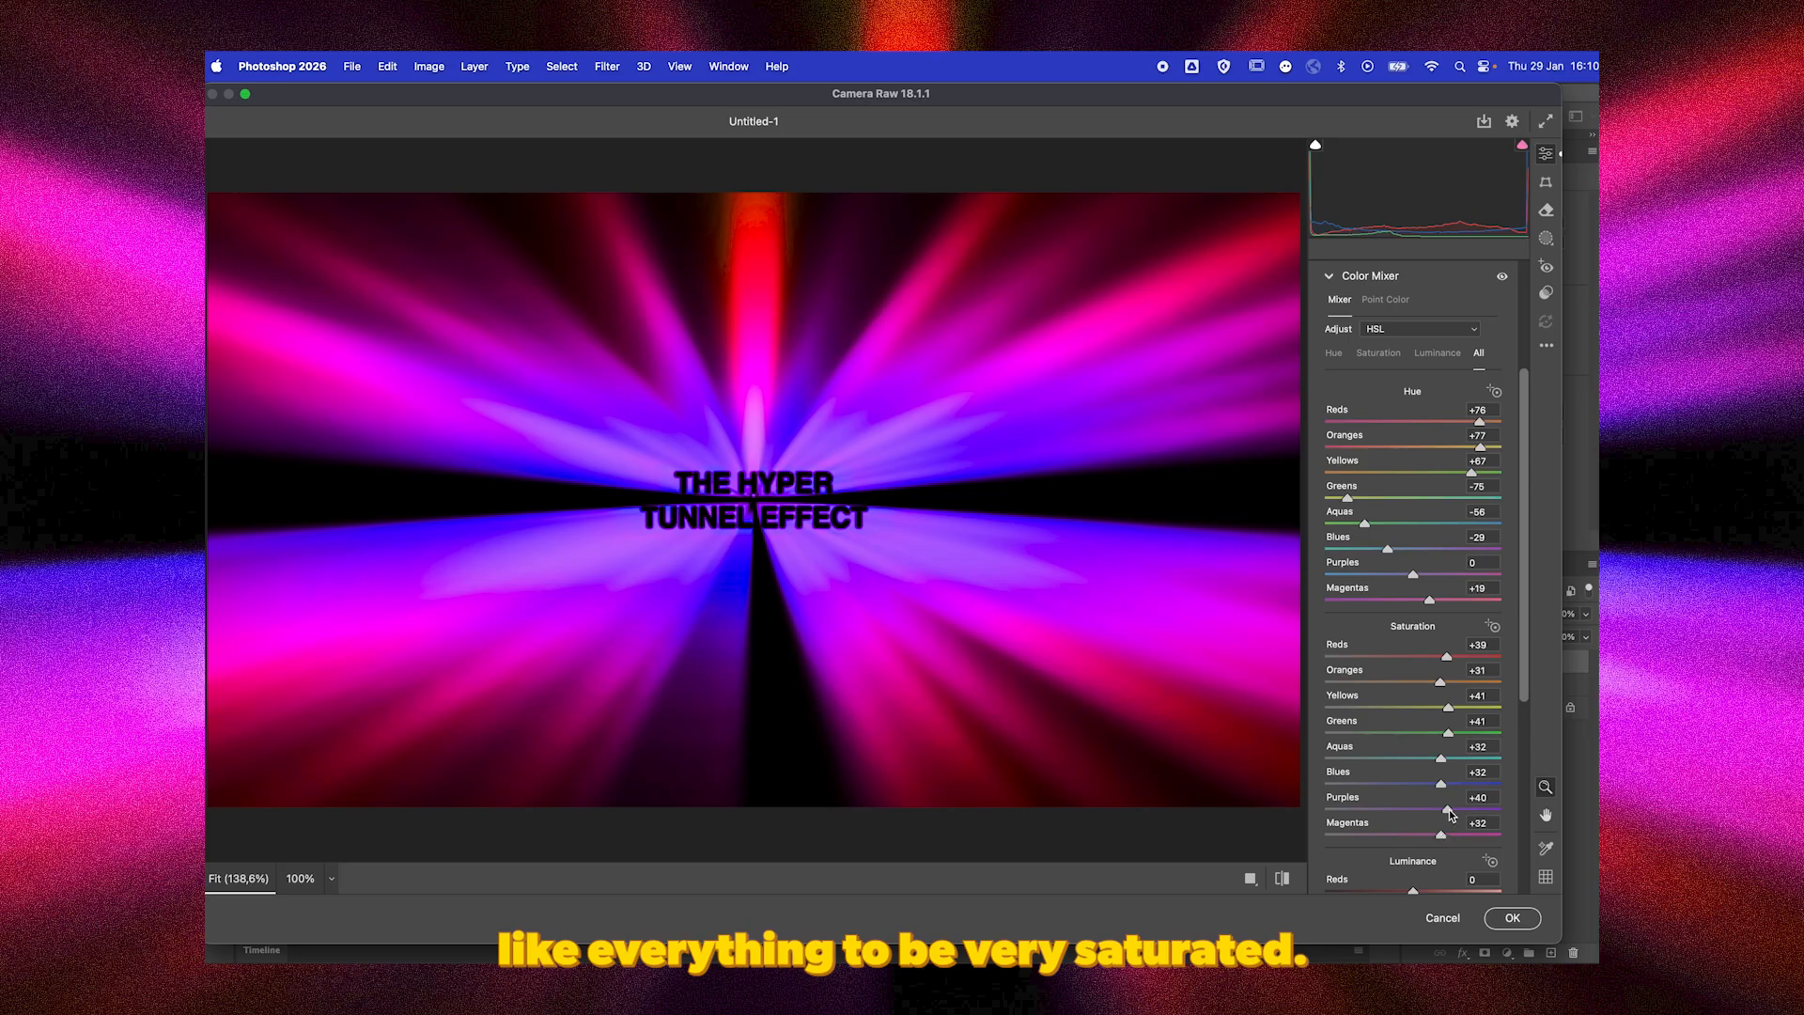
mouse_move(1446, 809)
mouse_down()
mouse_move(1379, 807)
mouse_move(1430, 785)
mouse_up()
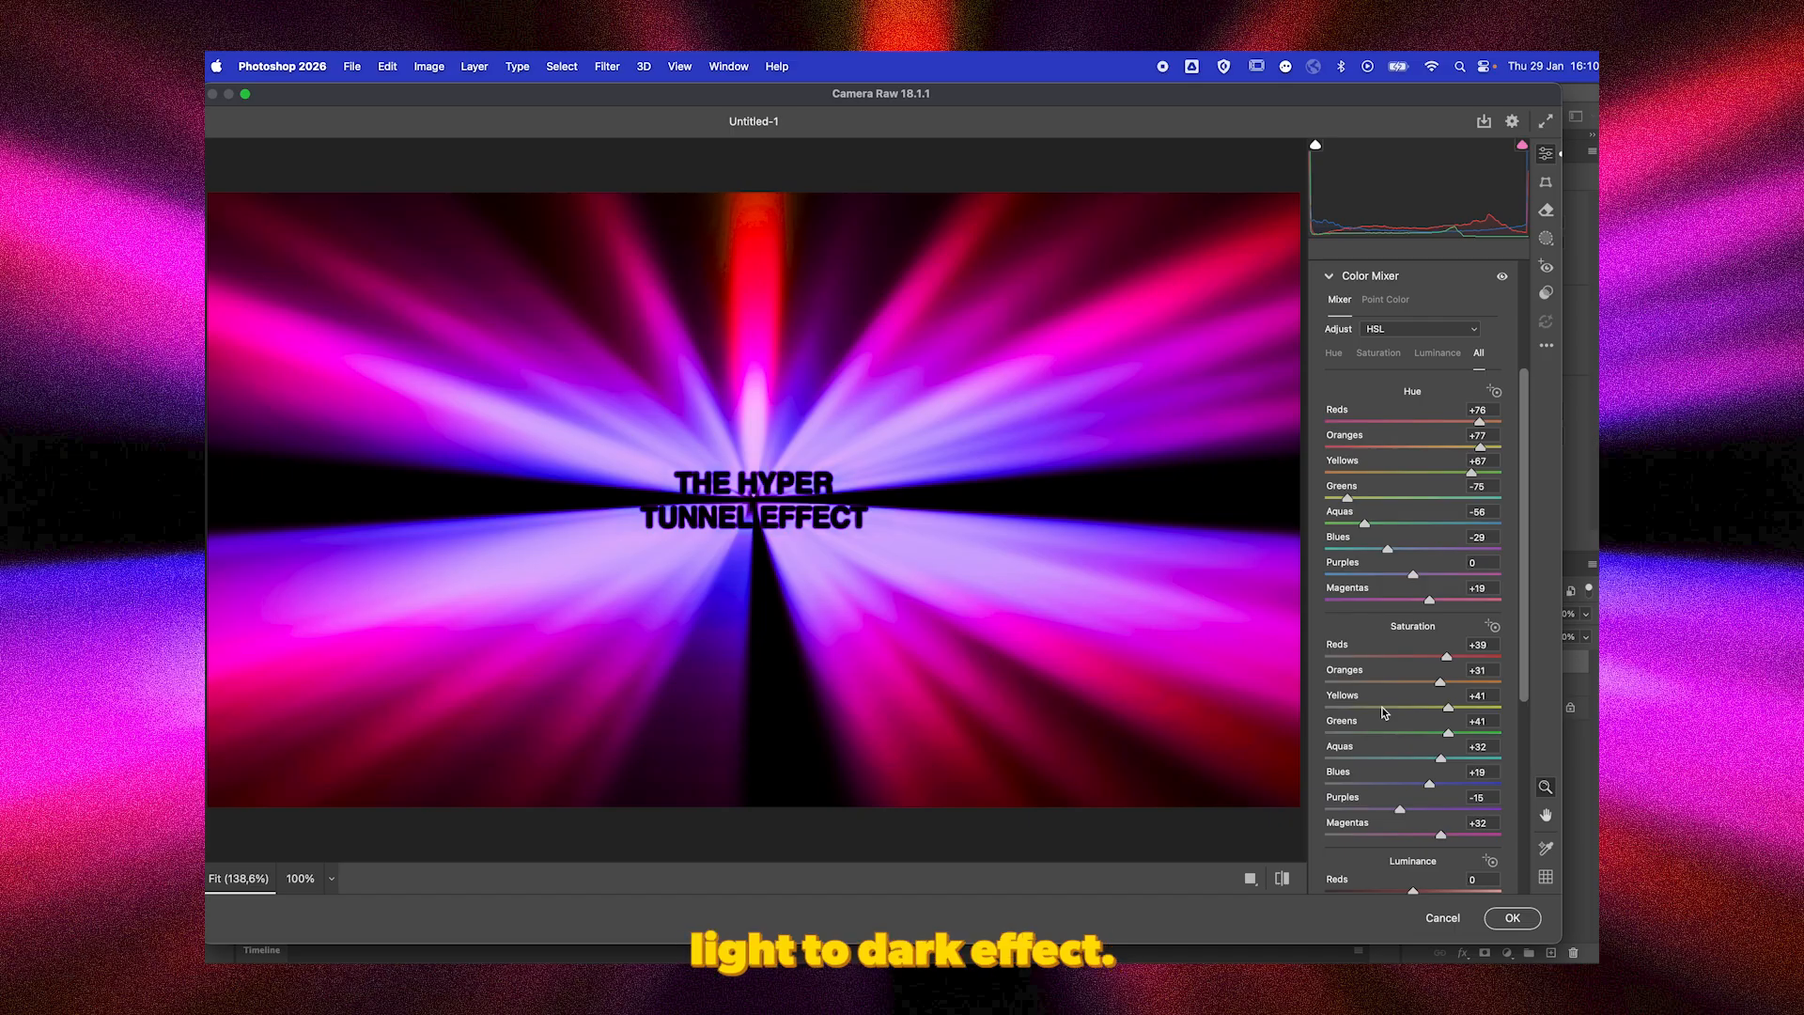
click(1510, 918)
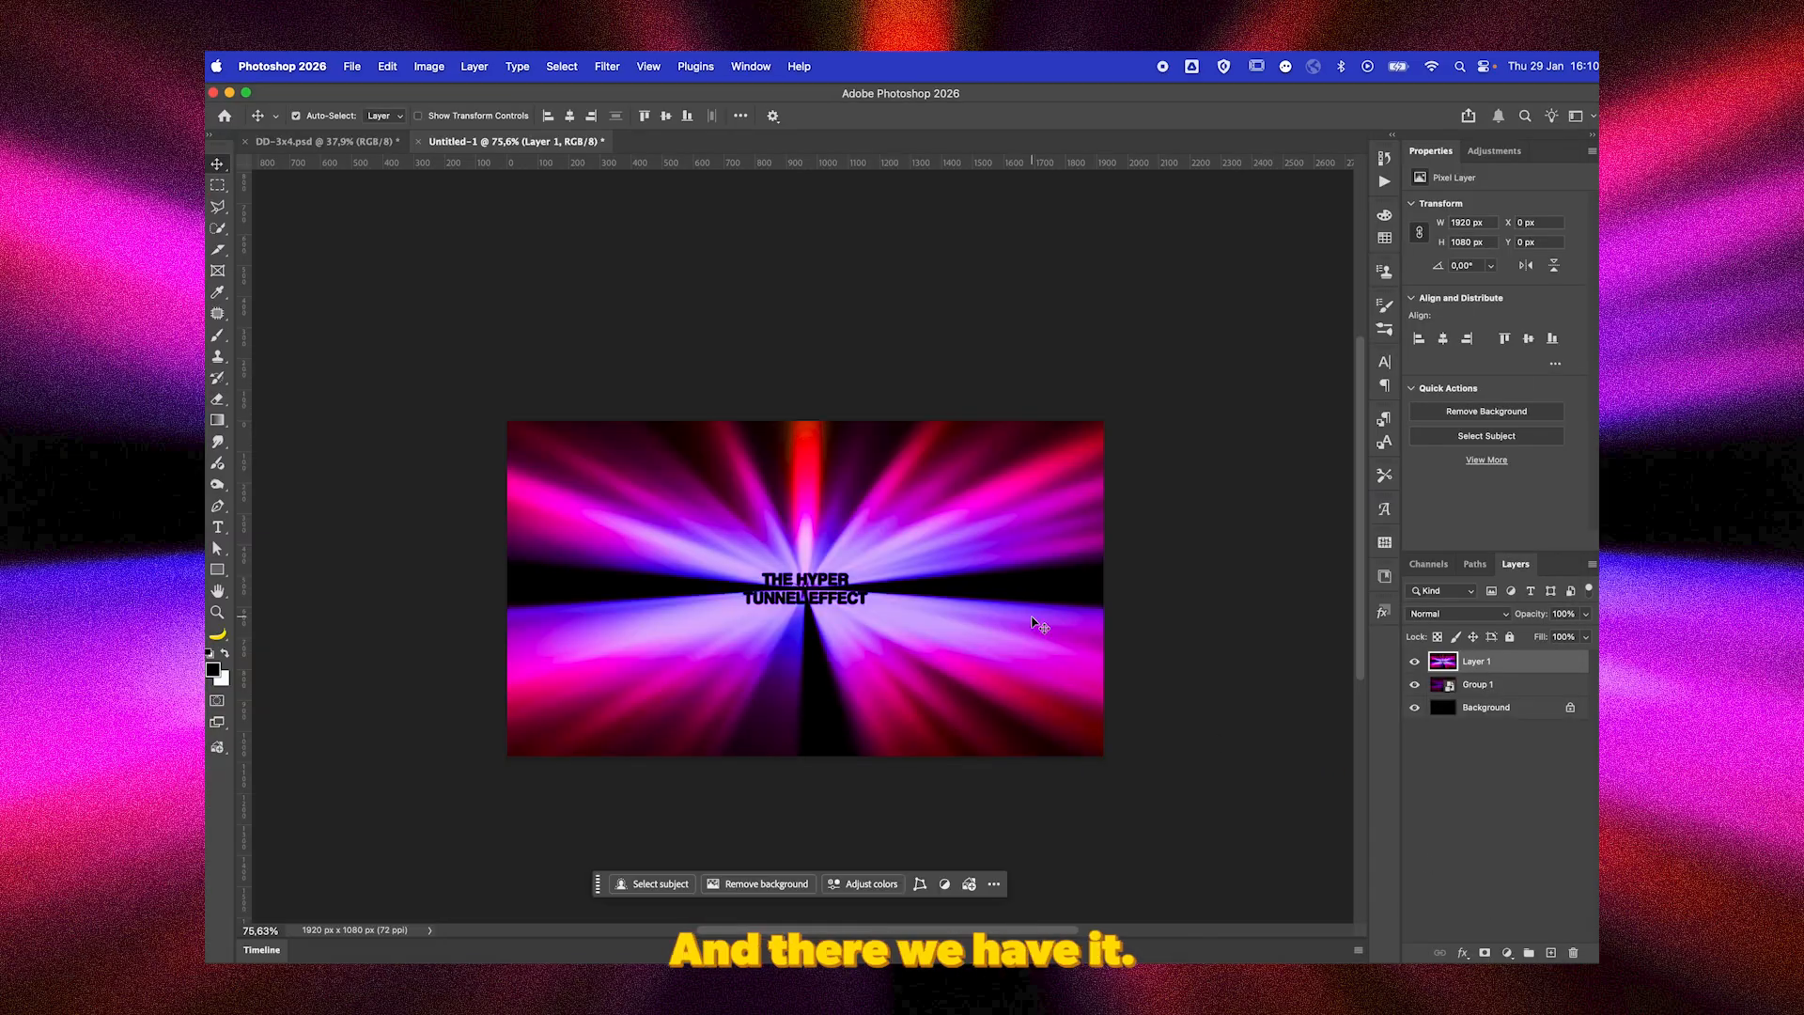
Add a Grain adjustment layer above Layer 1 with an Amount of about 48.
key(super+0)
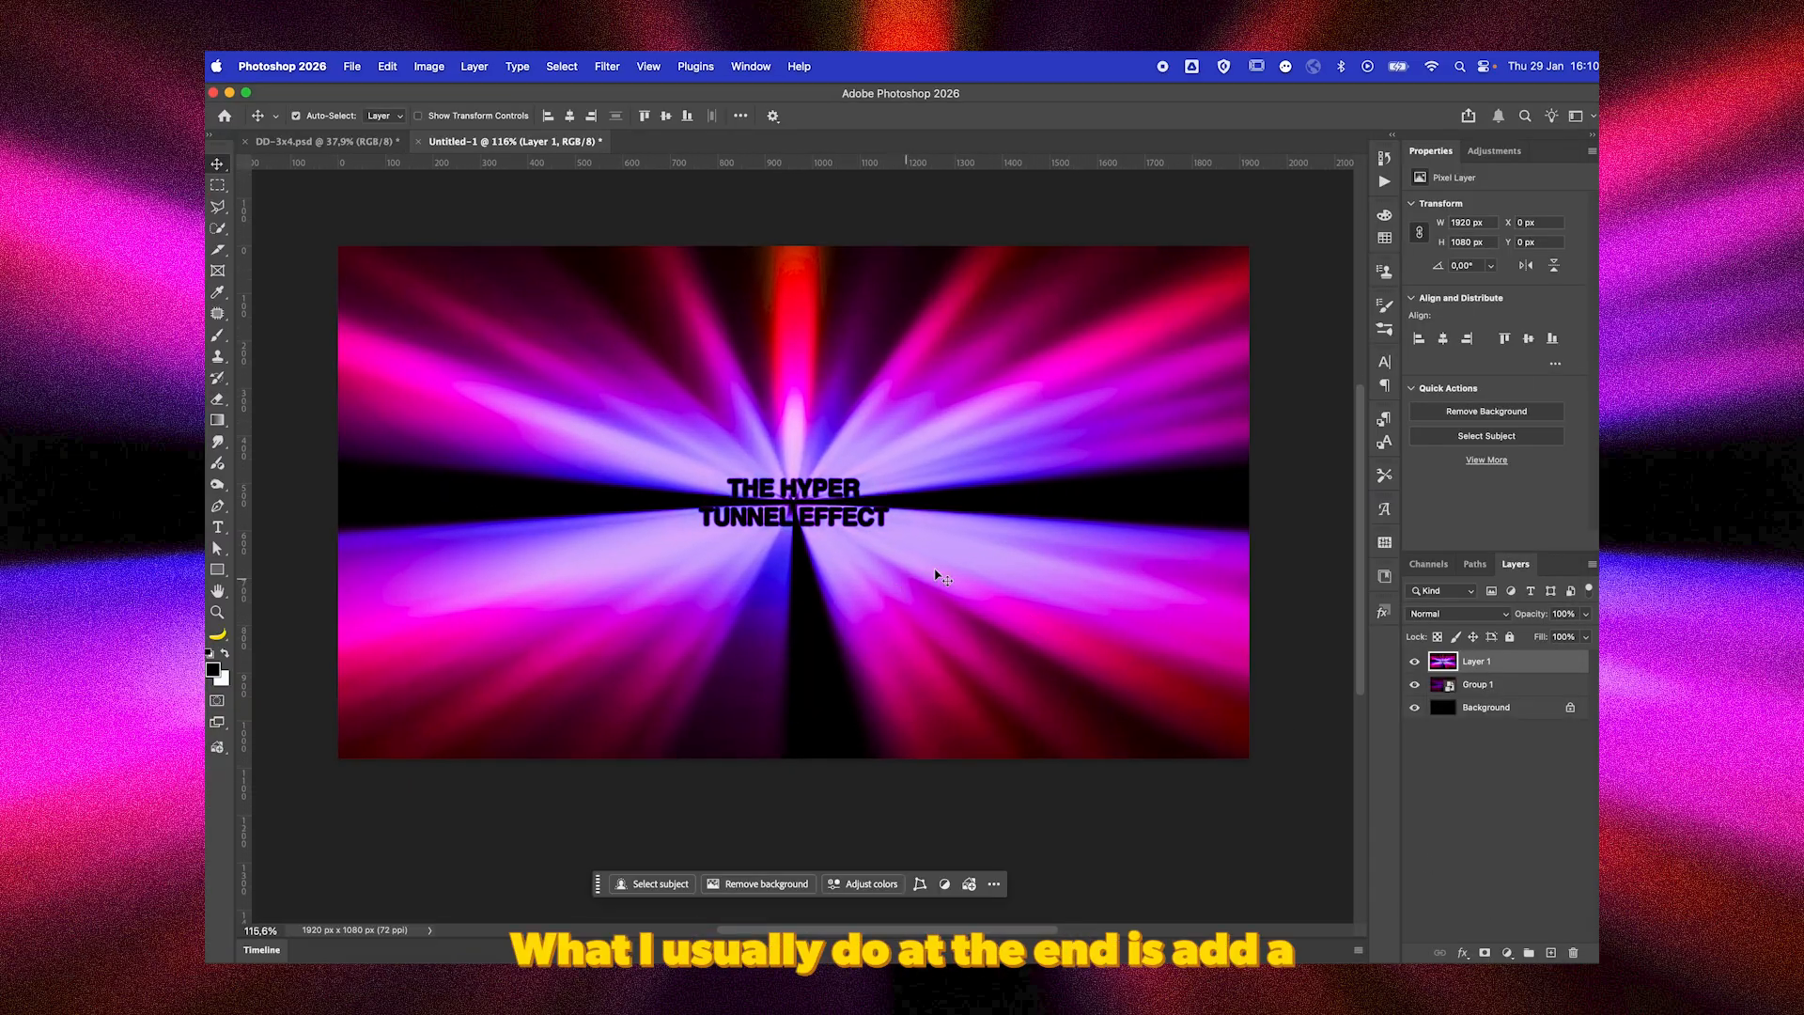
click(1532, 235)
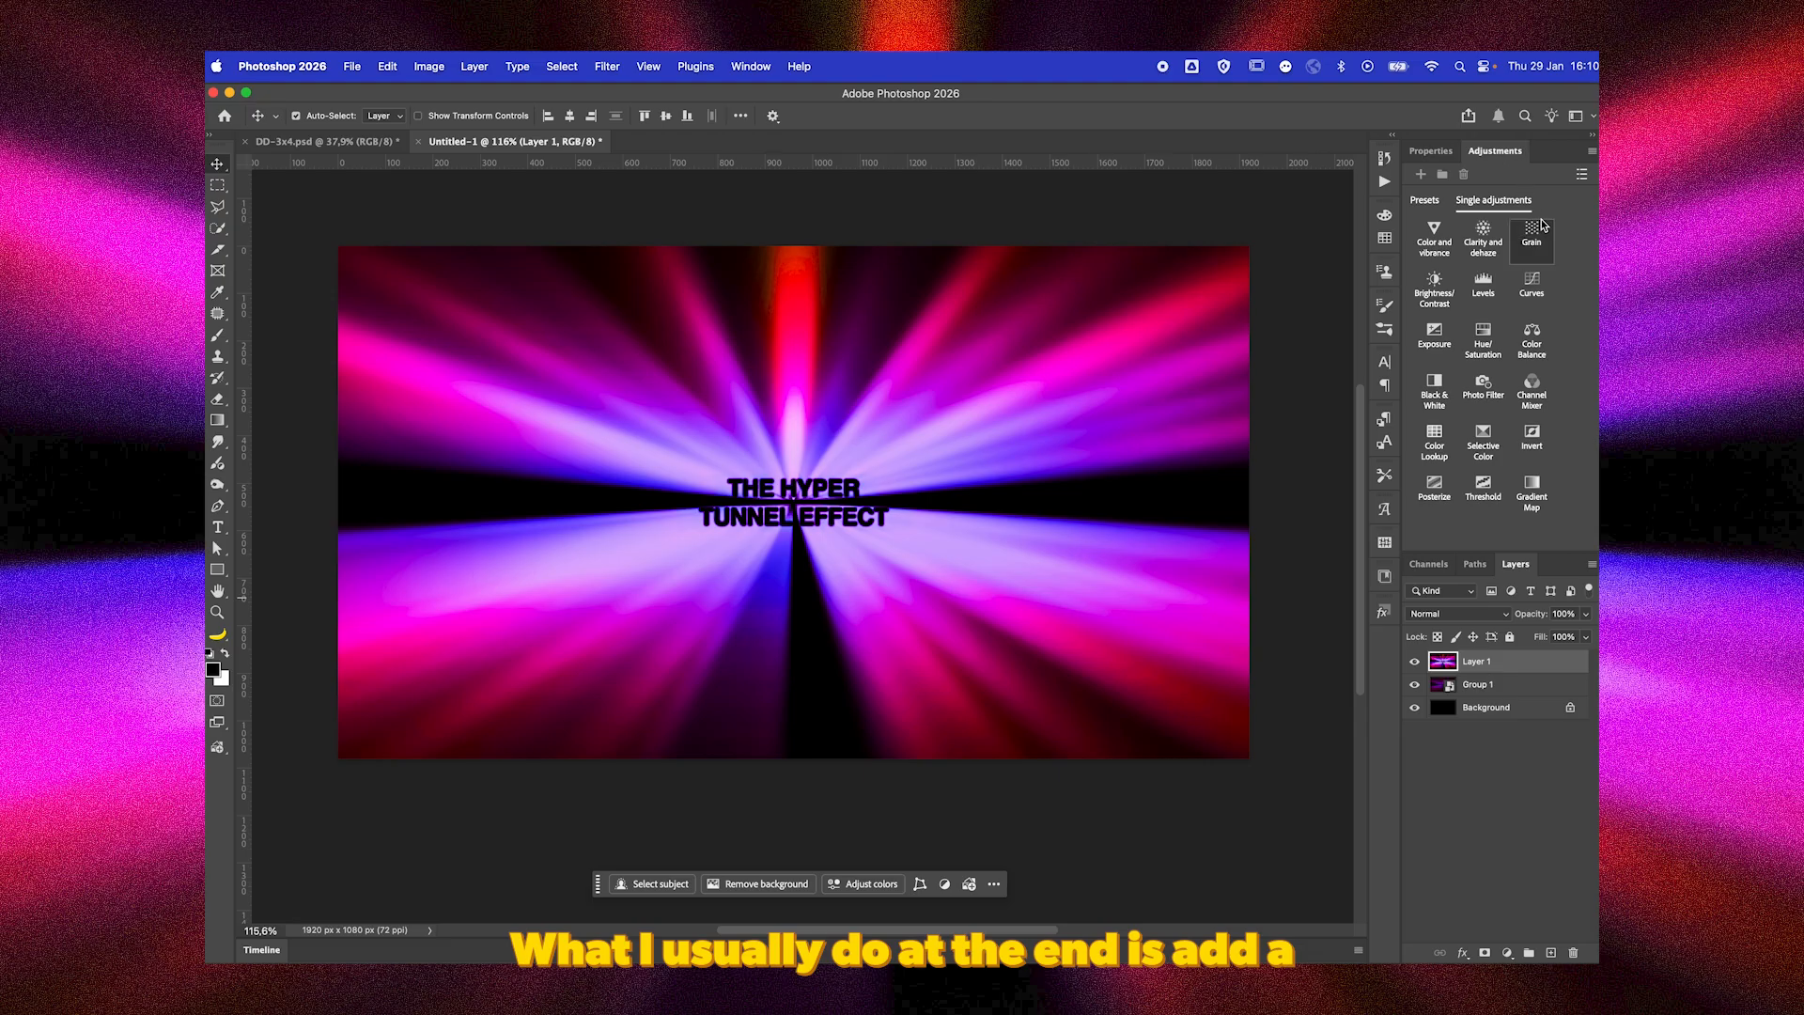
drag(1514, 226, 1489, 218)
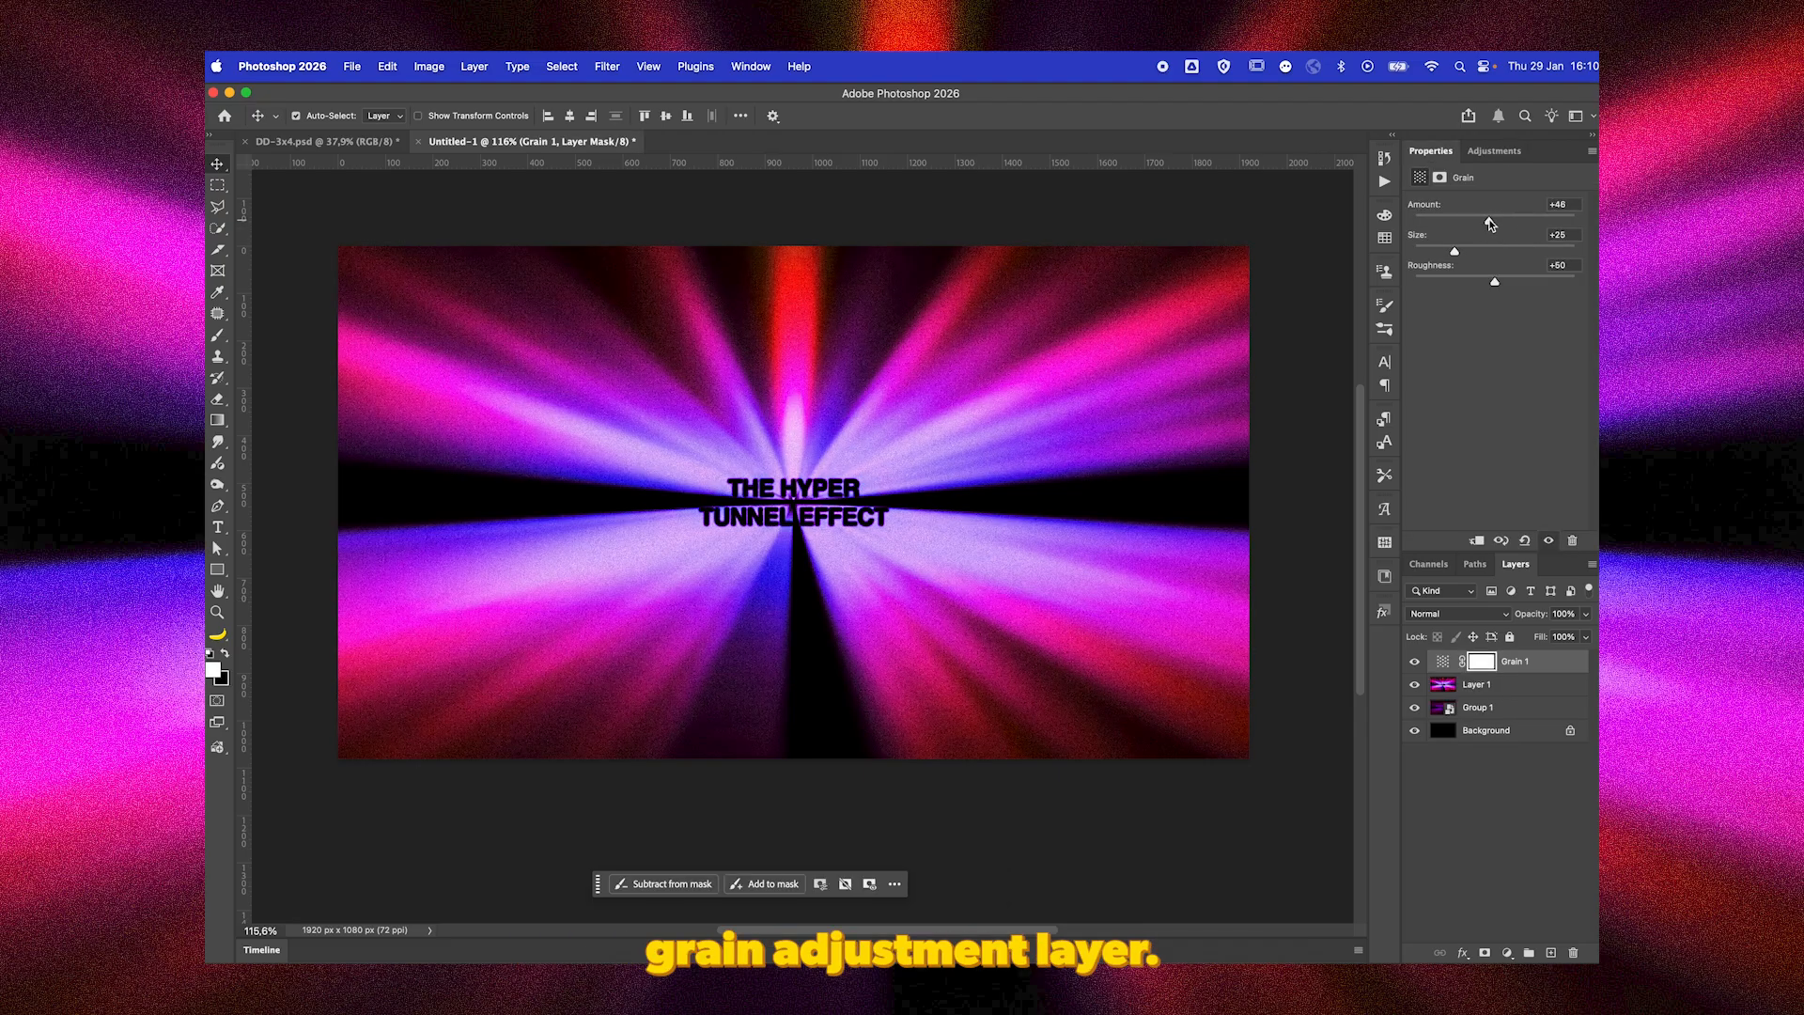
Add a Curves adjustment layer above the grain and adjust its RGB curve with one shadow point and one highlight point.
click(1494, 150)
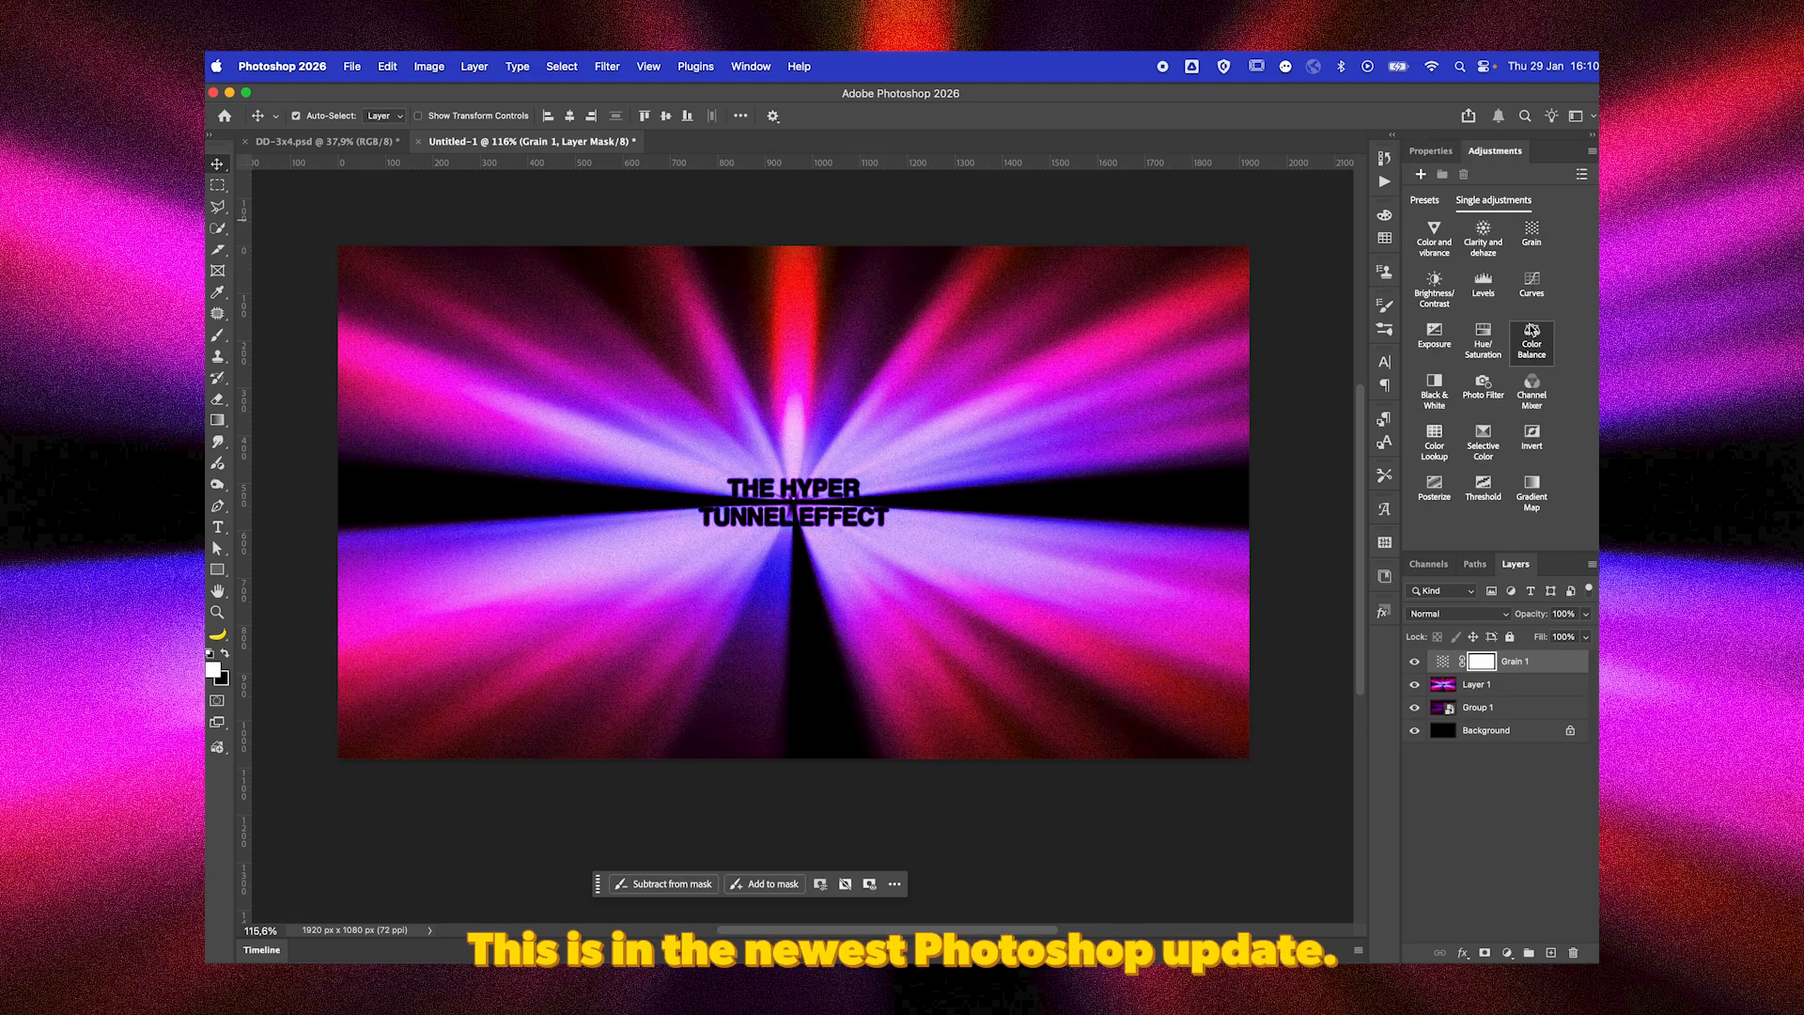
click(1539, 300)
mouse_move(1469, 348)
mouse_down()
mouse_move(1482, 369)
mouse_move(1480, 352)
mouse_up()
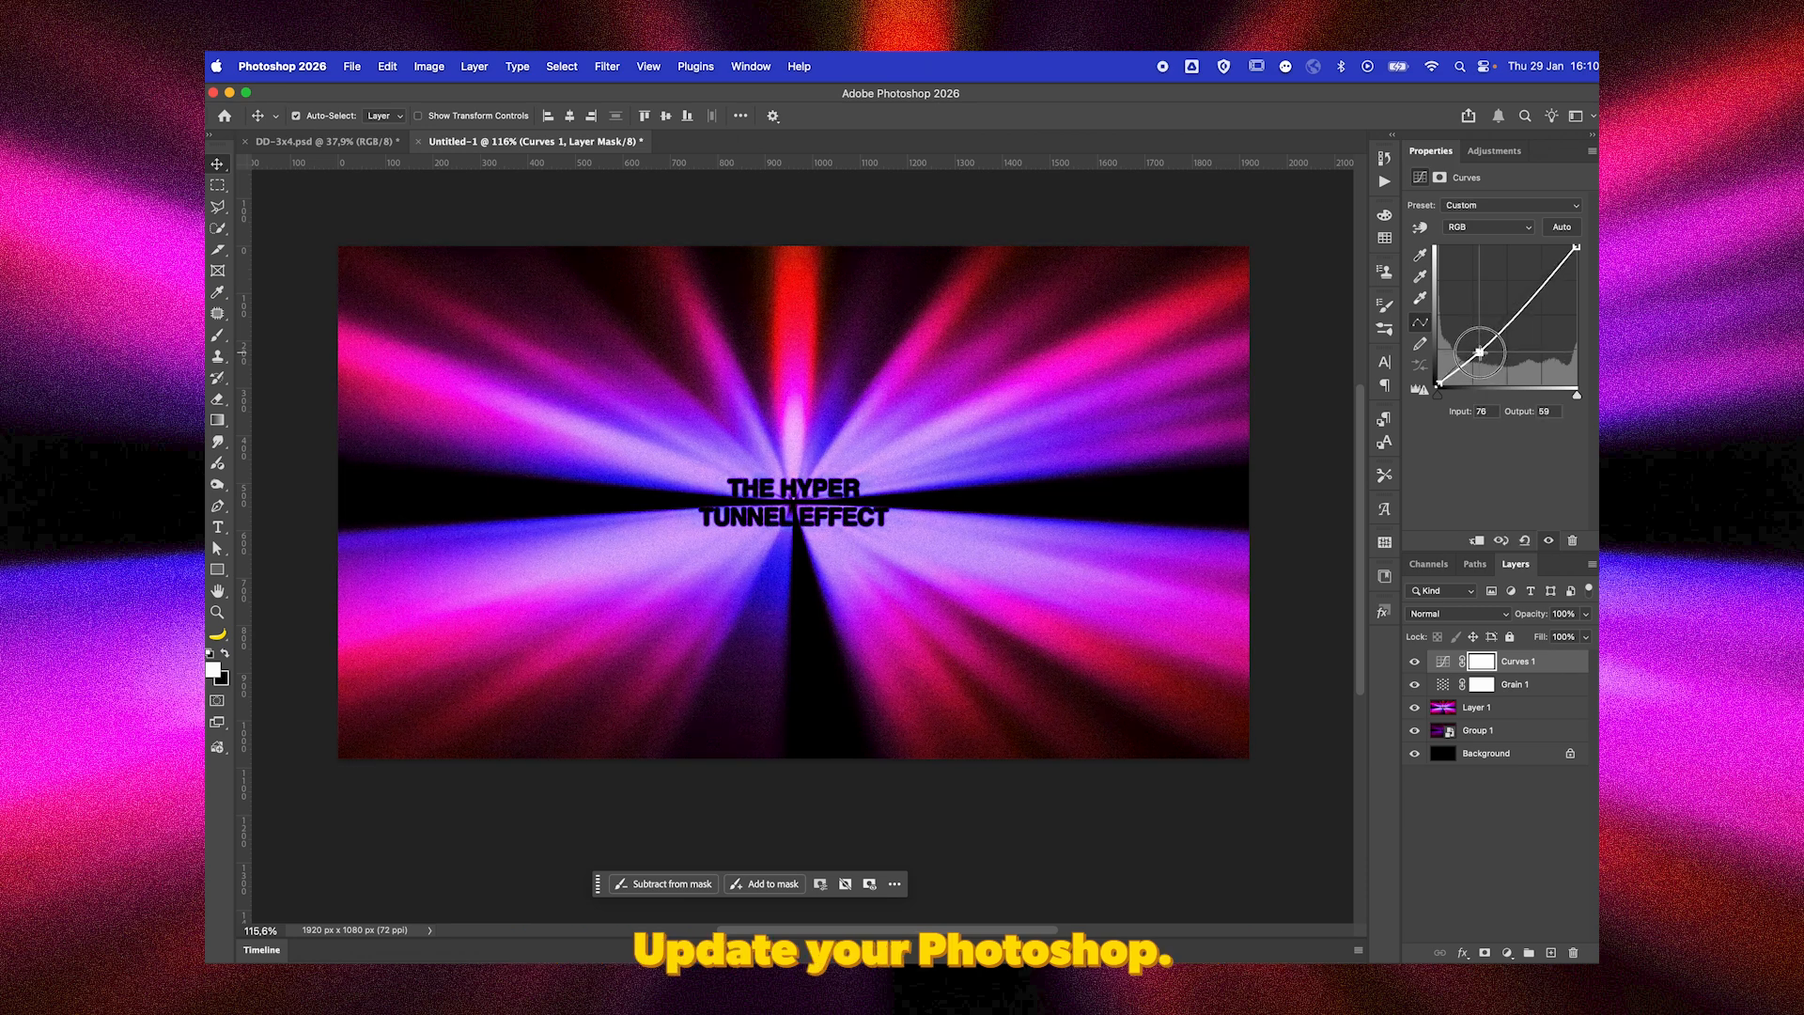
drag(1538, 287, 1540, 281)
drag(1480, 353, 1478, 349)
Shape the Red curve into a slight S by lowering the shadows and adding a highlight point at input 190, output 180.
click(1477, 224)
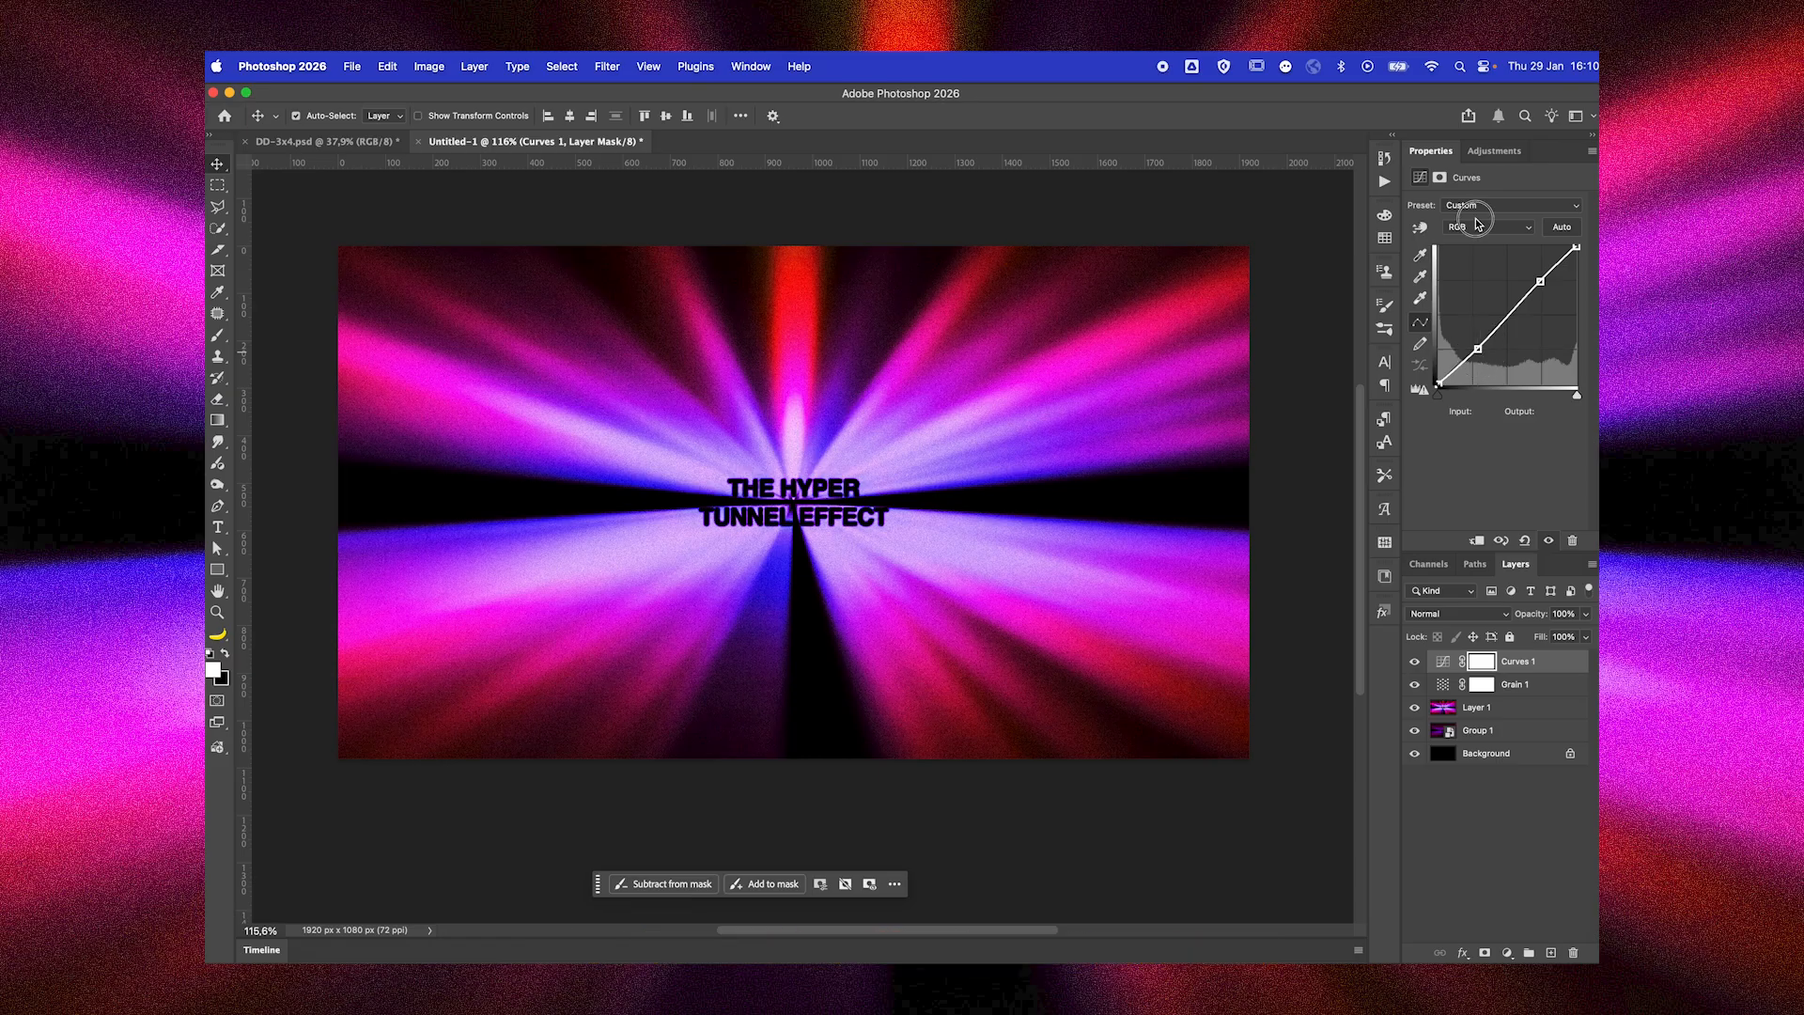
click(1478, 224)
click(1468, 244)
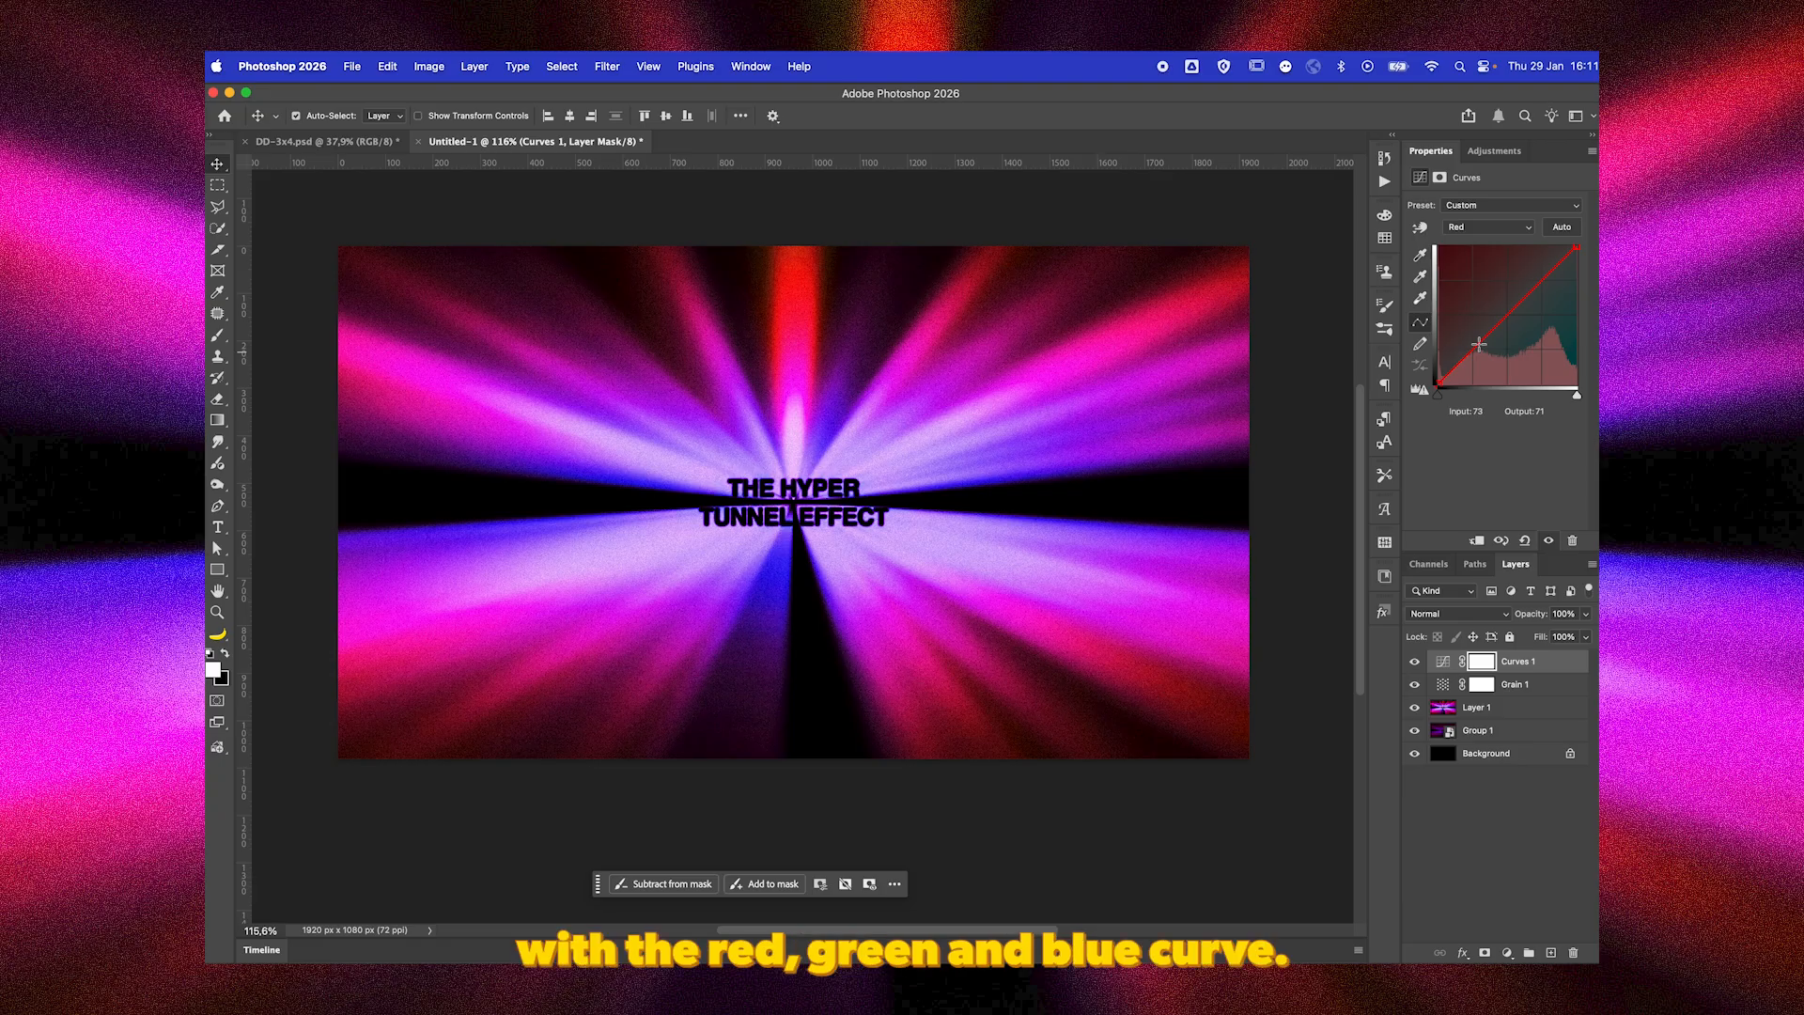
drag(1478, 345, 1482, 356)
click(1541, 287)
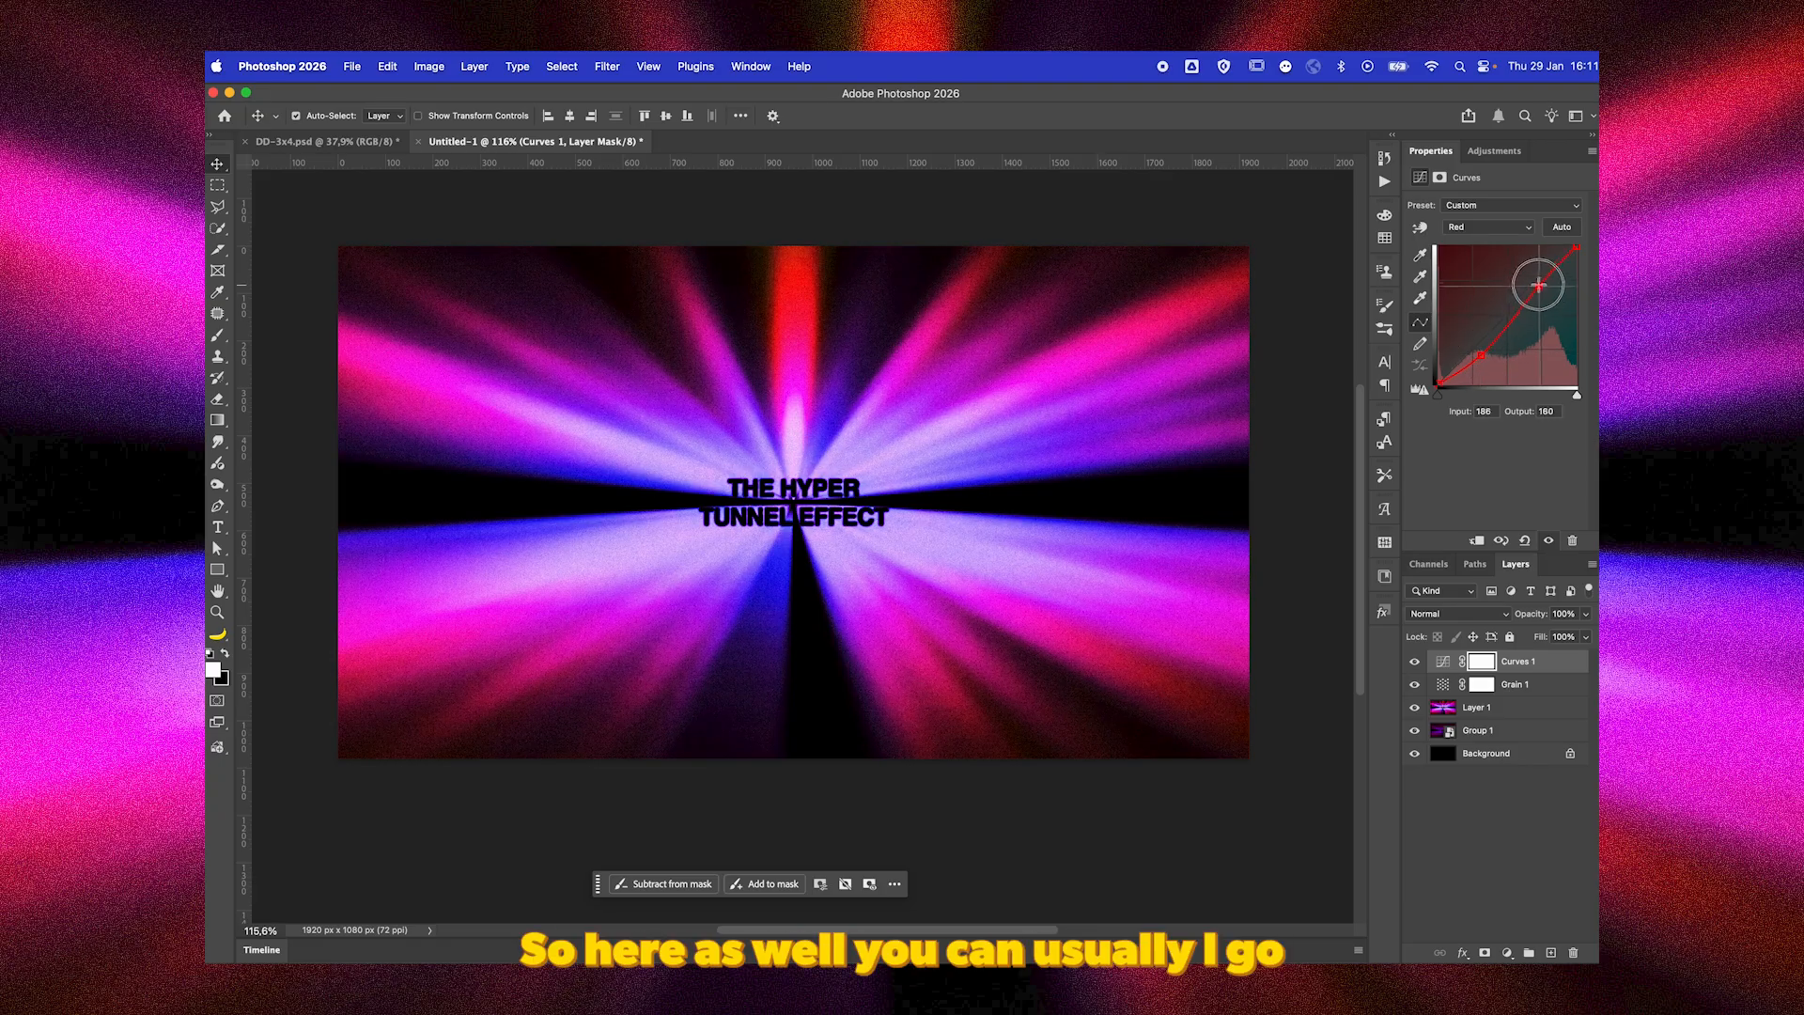
Add a shadow point to the Green curve at about input 67, output 68, and to the Blue curve at about input 58, output 69.
click(1502, 235)
click(1465, 242)
click(1475, 346)
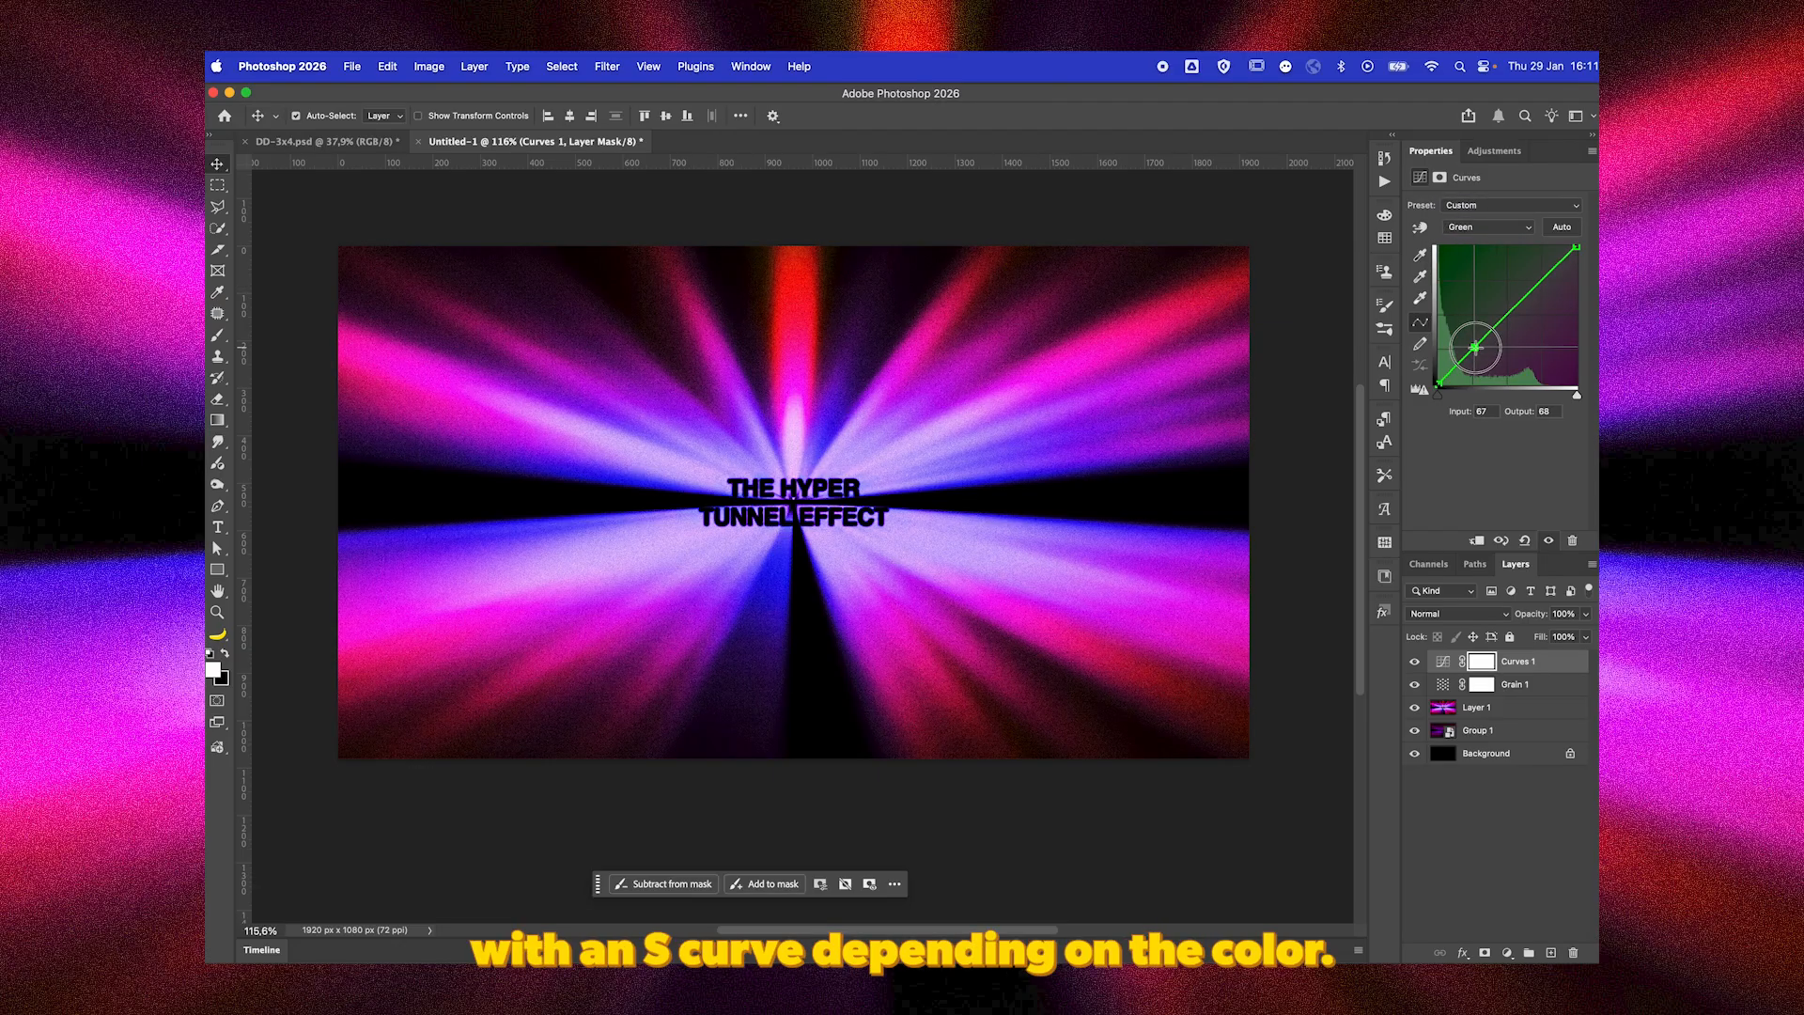
click(1489, 226)
click(1465, 241)
click(1470, 346)
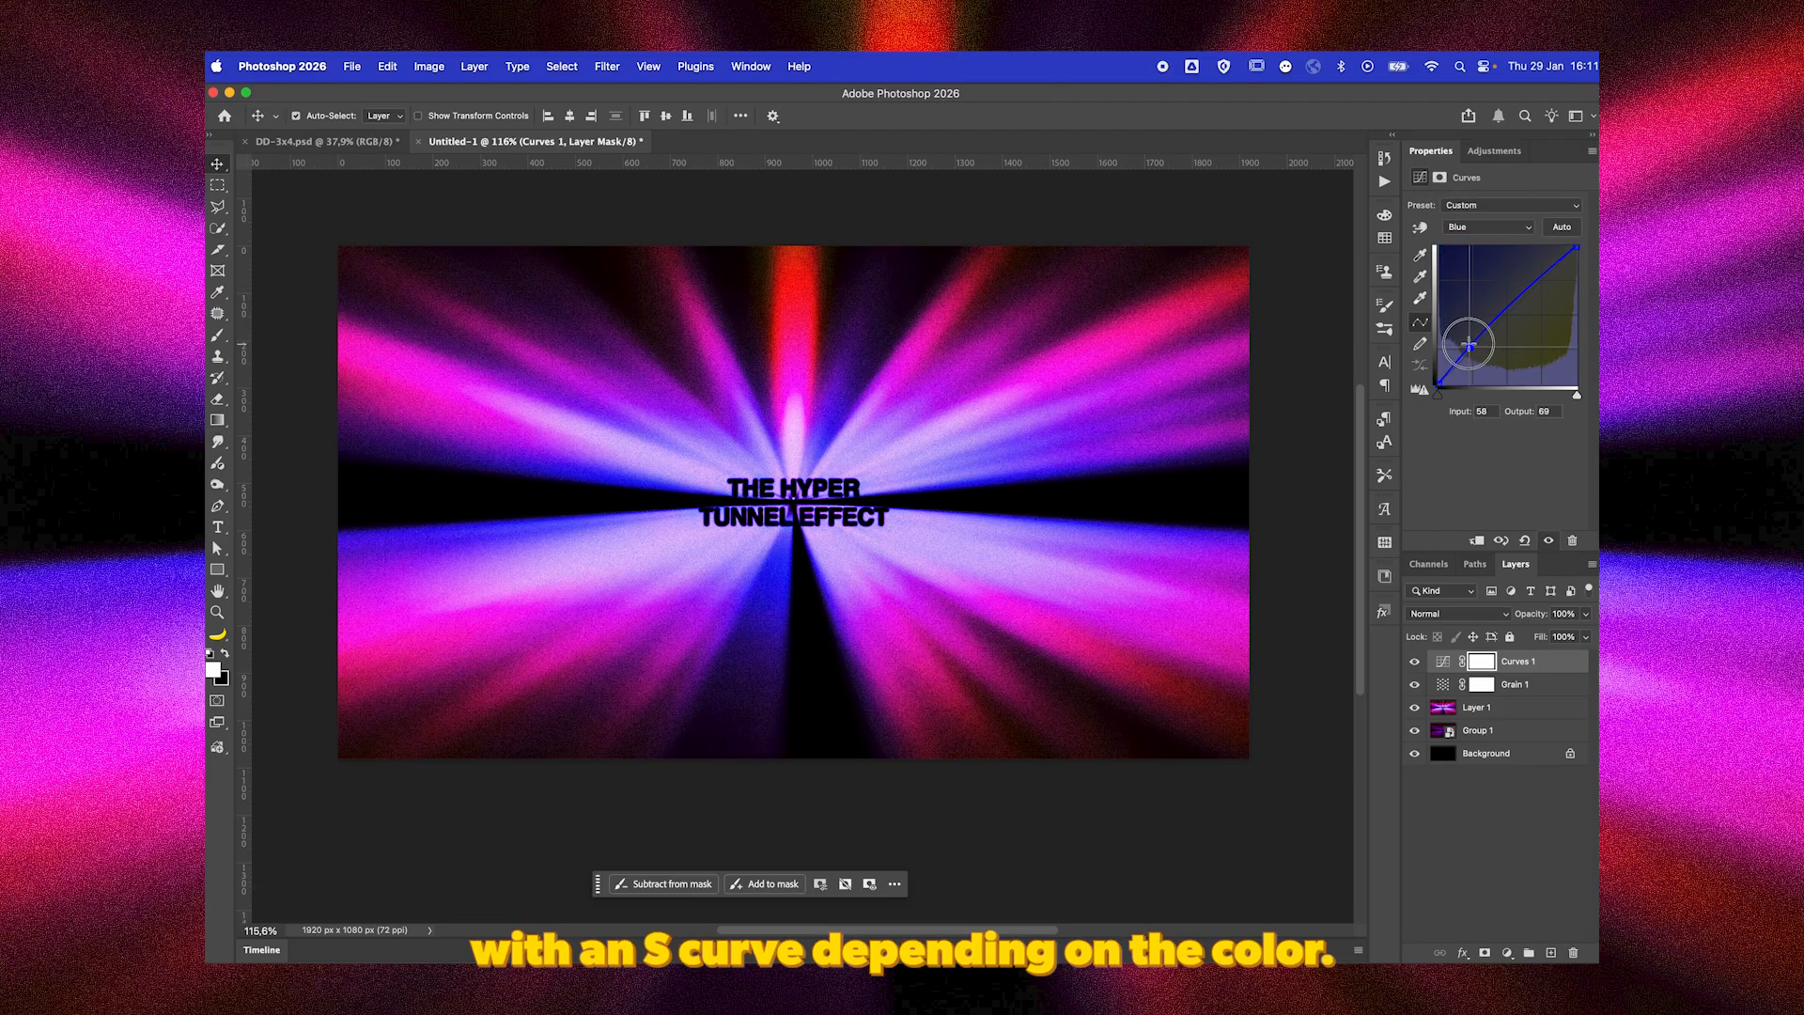
click(1514, 834)
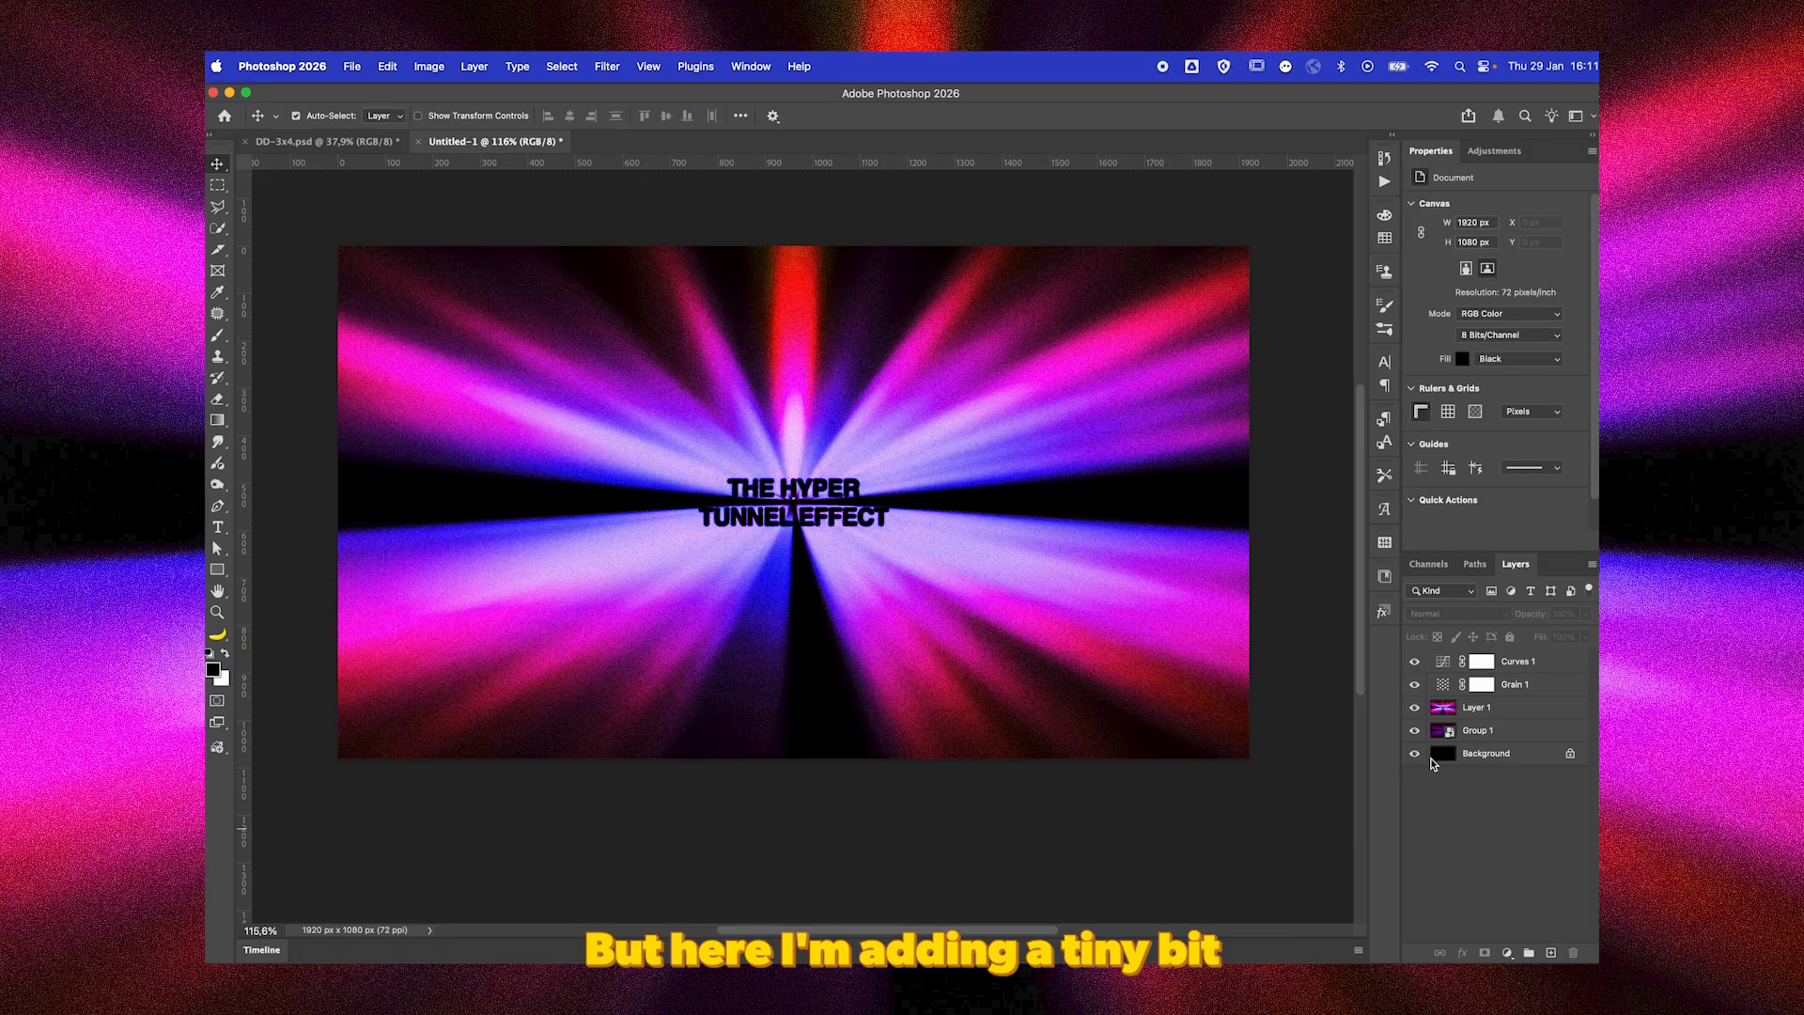
key(z)
mouse_move(801, 489)
mouse_down()
mouse_move(884, 517)
mouse_move(789, 499)
mouse_up()
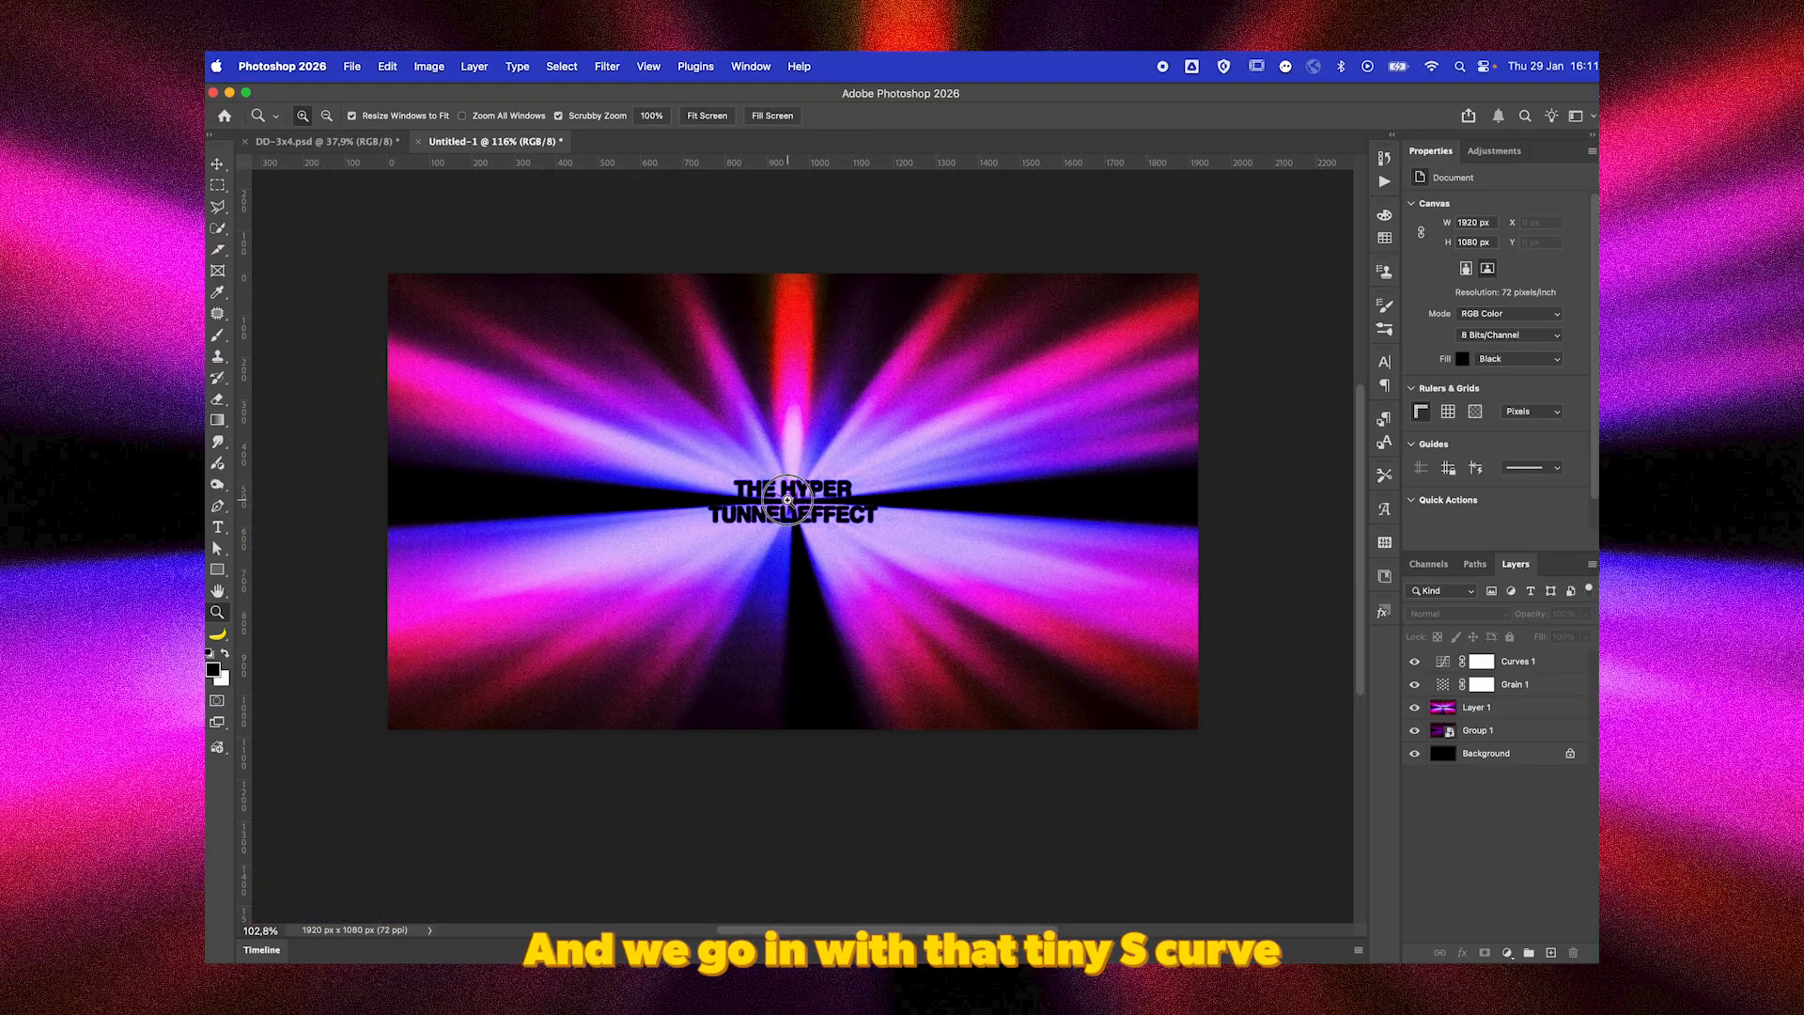